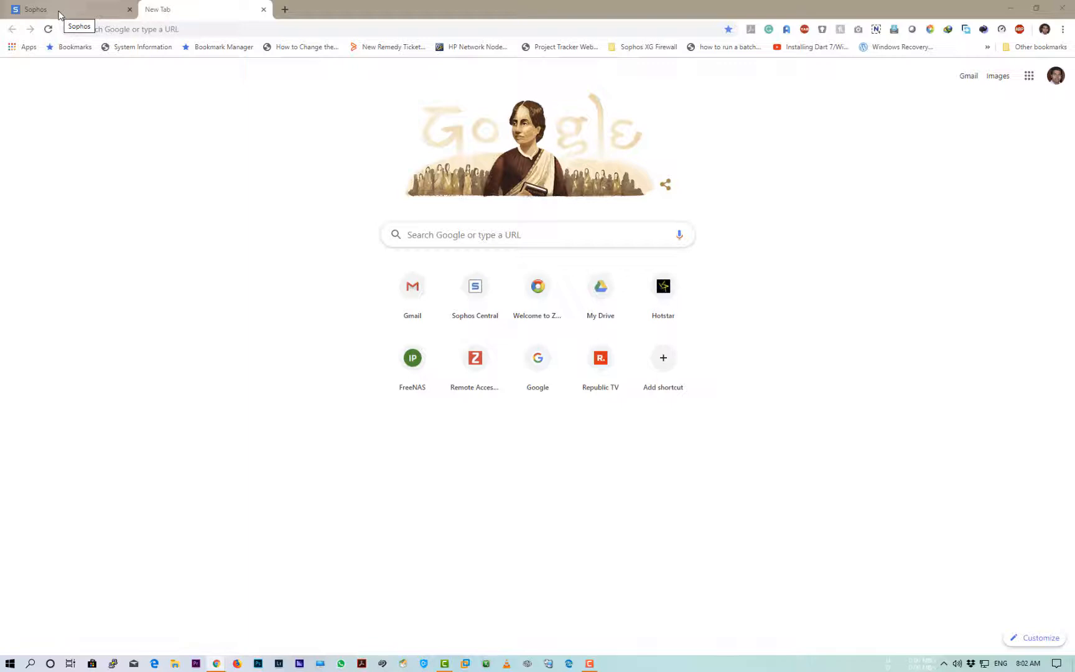
# Go to the Web policies list in Sophos and collapse the expanded Default Policy row
pyautogui.click(60, 15)
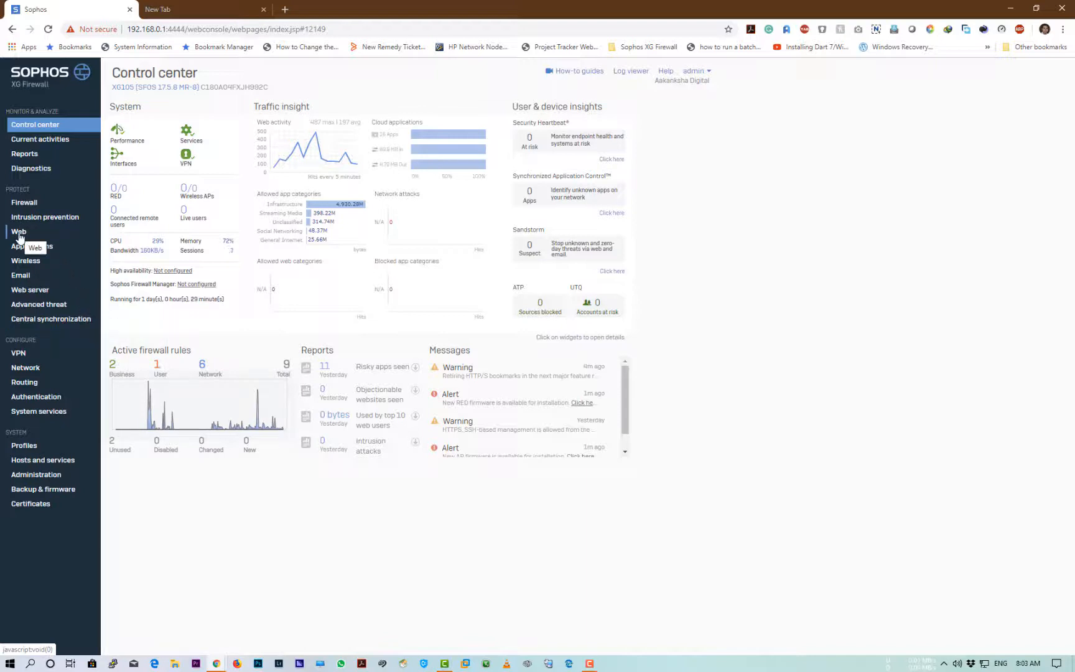
pyautogui.click(19, 233)
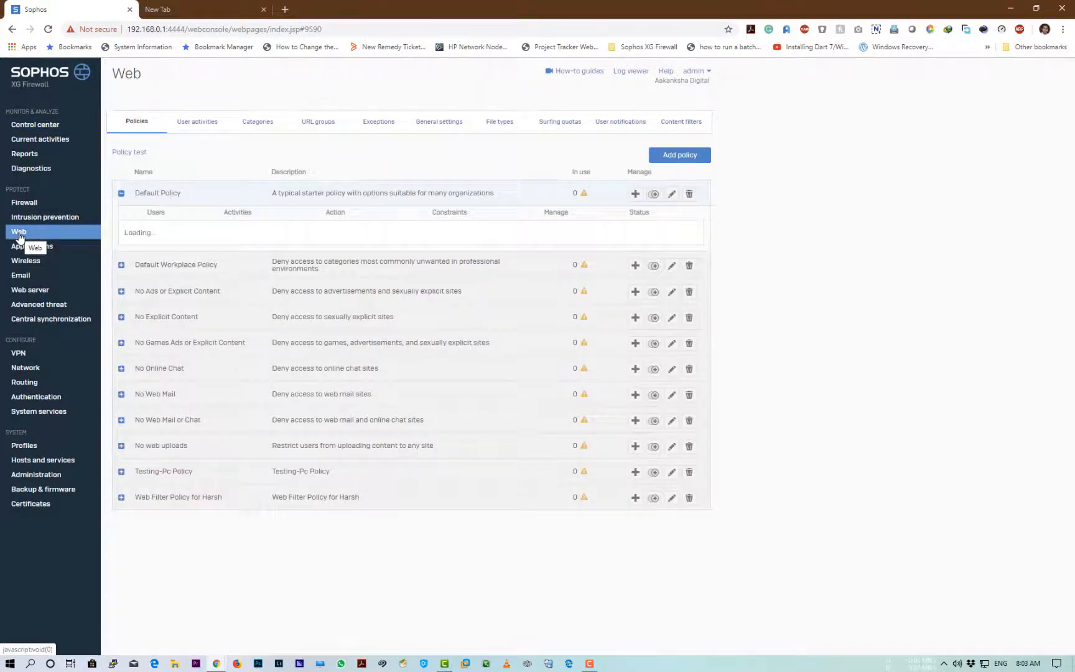
pyautogui.click(122, 151)
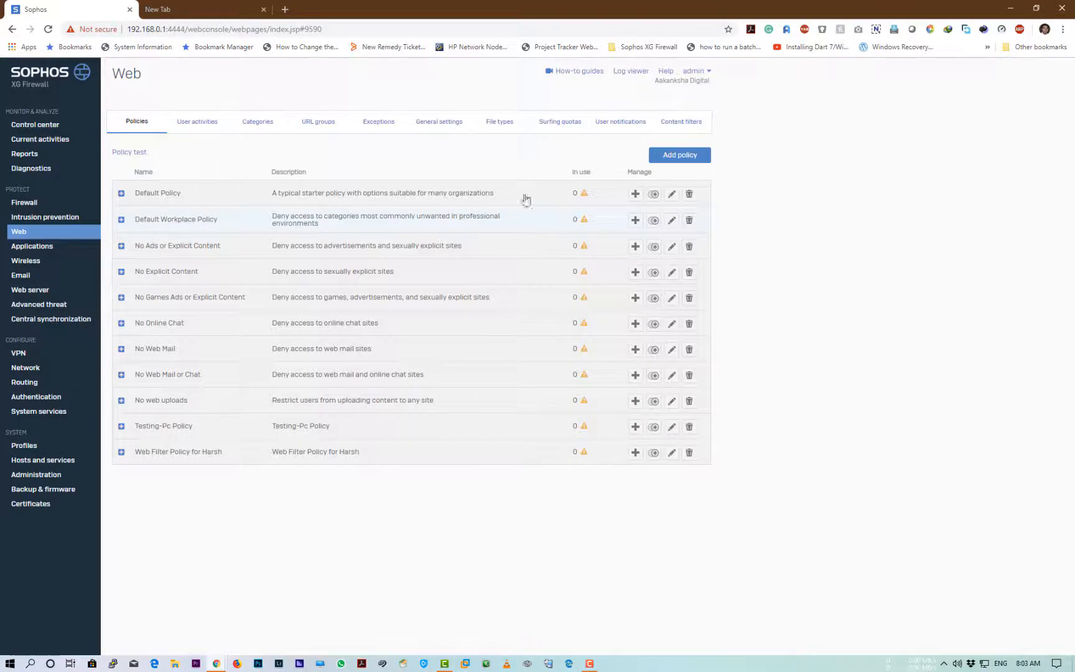
# Add a web policy named TestWebFilterPolicy, reuse the name as its description, and enforce SafeSearch
pyautogui.click(685, 158)
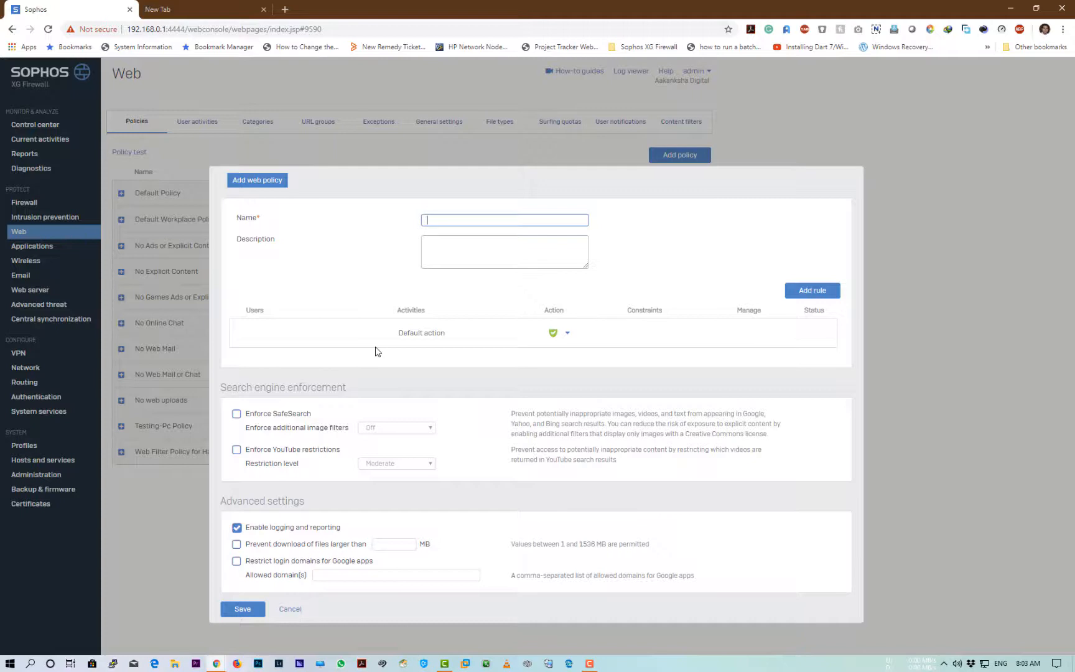
pyautogui.write('TestWebFil')
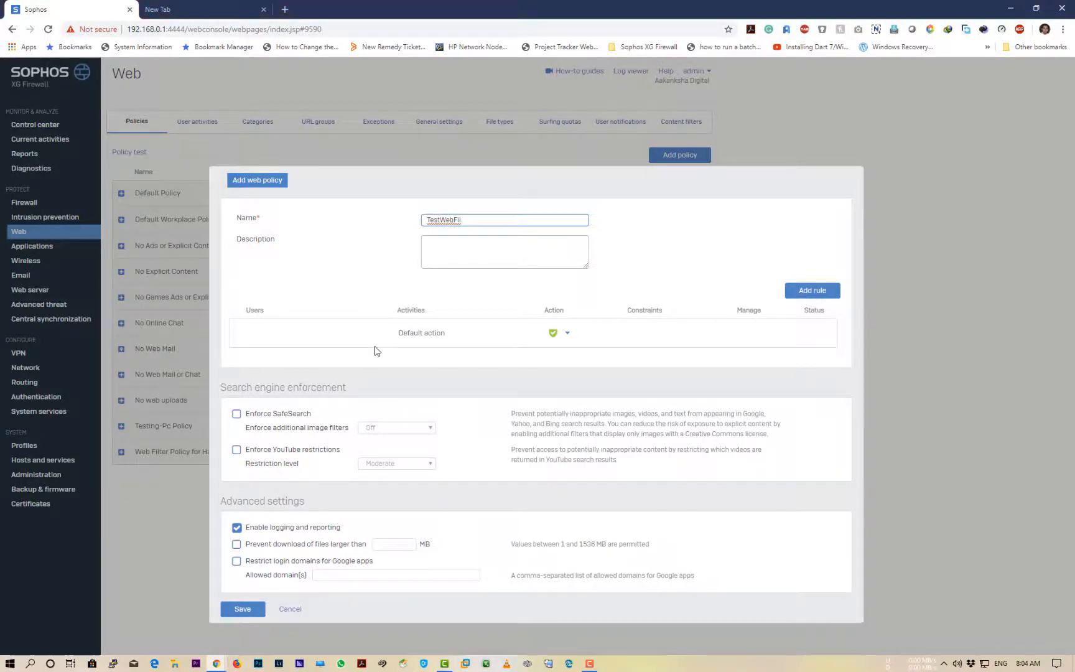
pyautogui.write('terPolicy')
pyautogui.hotkey('ctrl', 'a')
pyautogui.hotkey('ctrl', 'c')
pyautogui.press('Tab')
pyautogui.hotkey('ctrl', 'v')
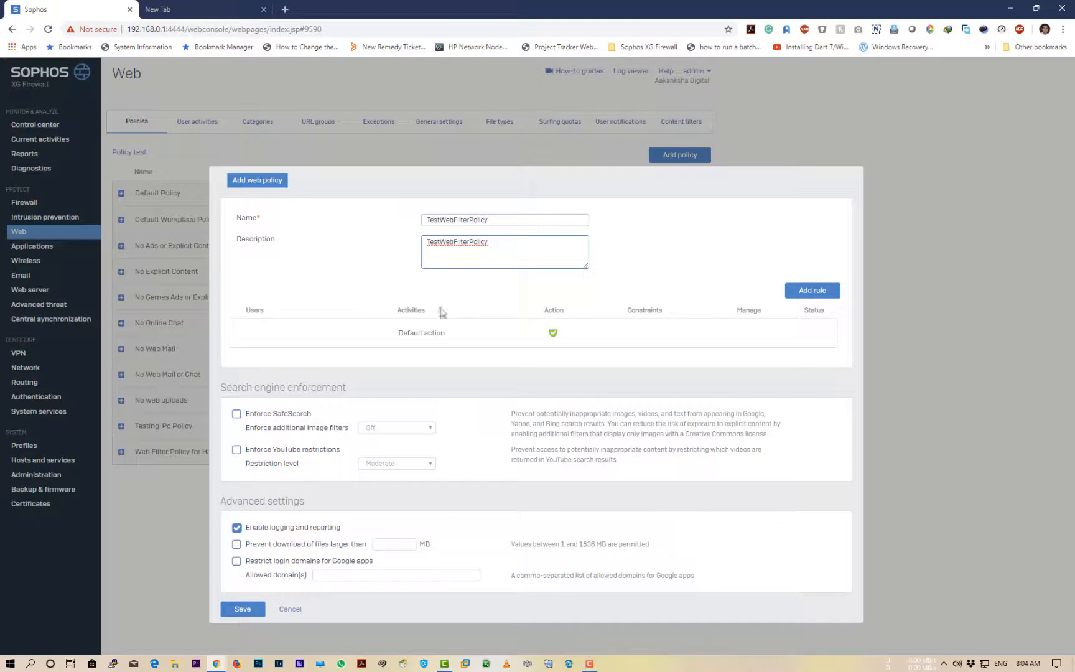
pyautogui.click(237, 415)
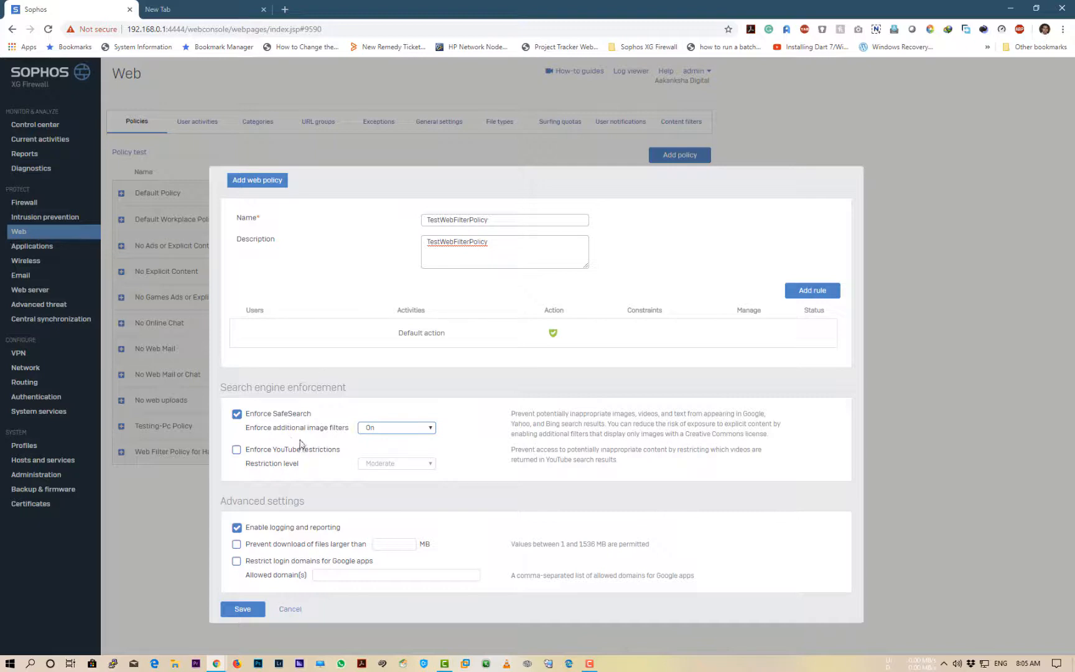
# Enforce YouTube restrictions at the Moderate level
pyautogui.click(237, 450)
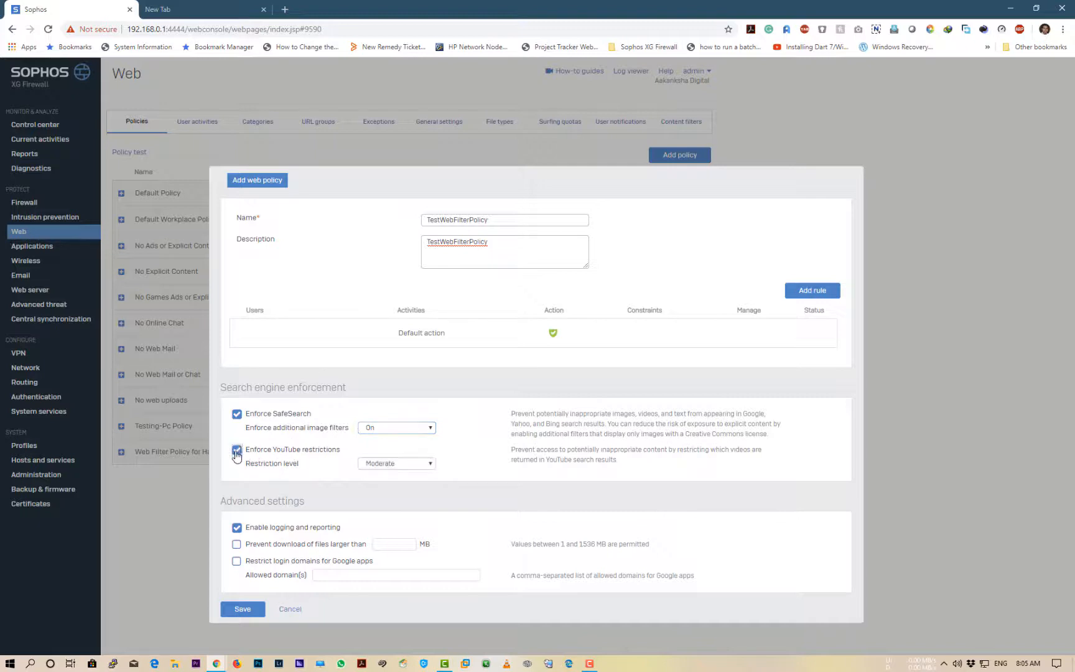
pyautogui.click(397, 466)
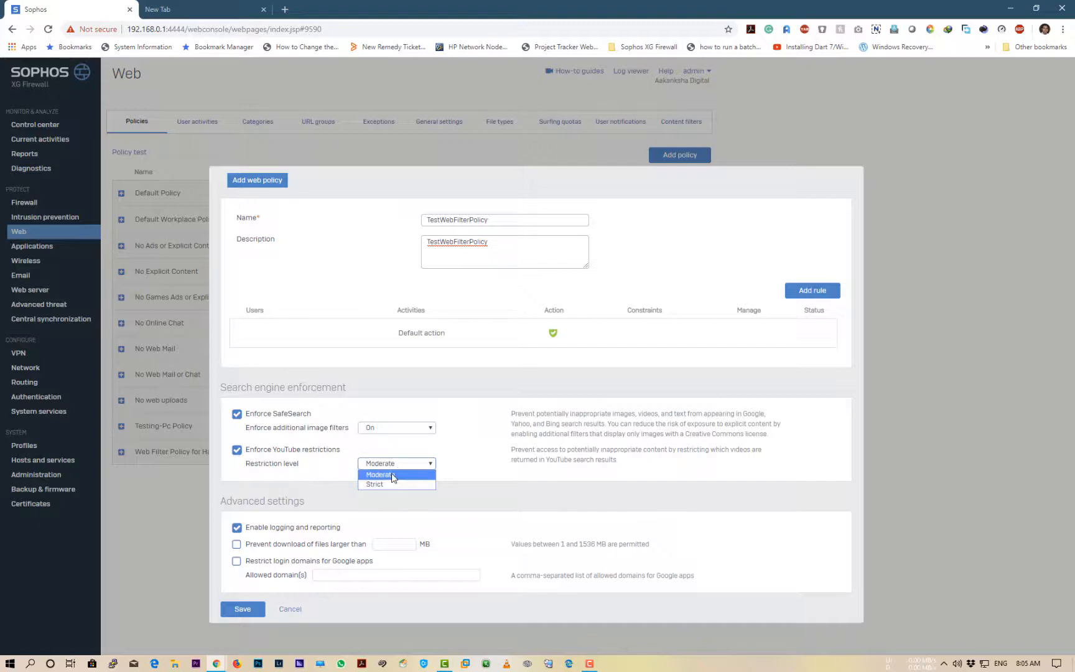
pyautogui.click(490, 472)
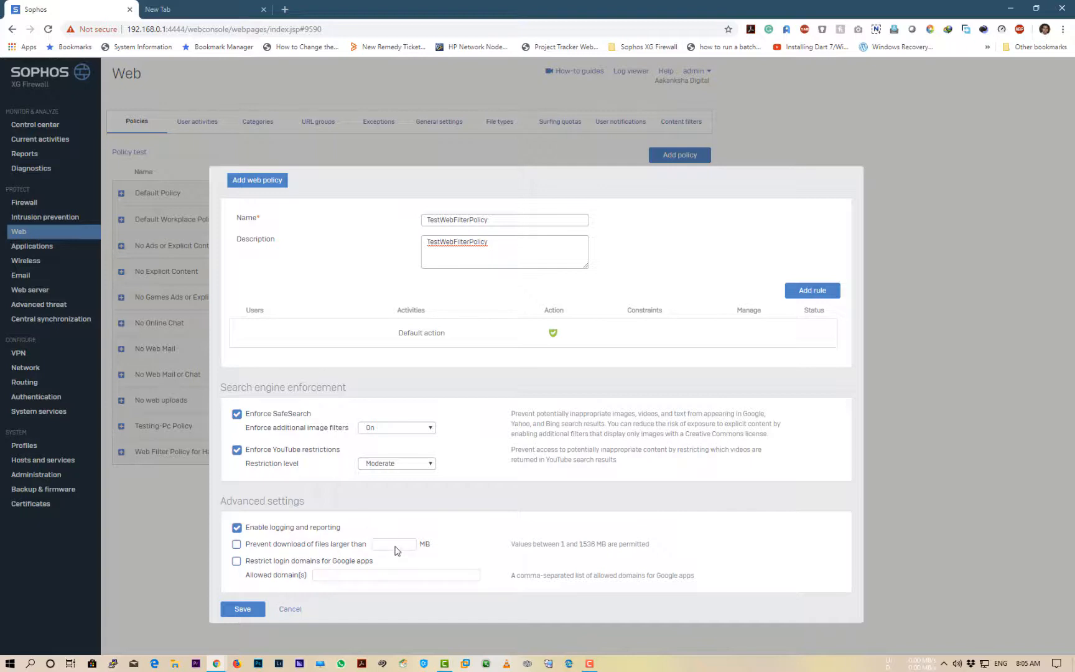
# Block downloads larger than 10 MB, leaving the Google apps login restriction off
pyautogui.click(236, 544)
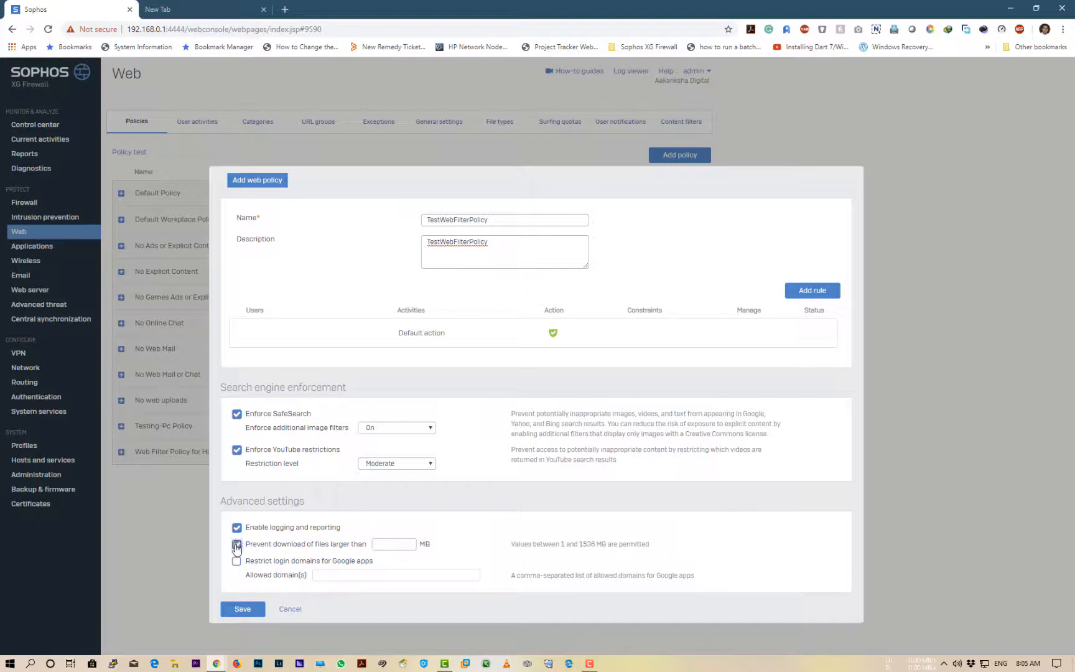
pyautogui.click(382, 544)
pyautogui.write('10')
pyautogui.click(275, 564)
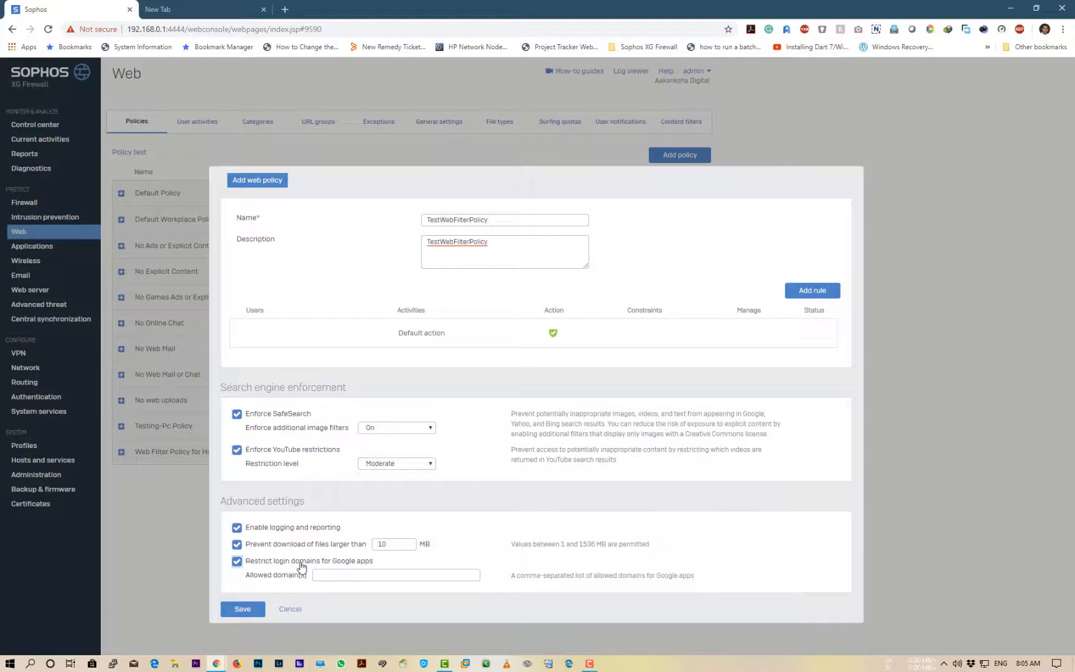
pyautogui.click(301, 565)
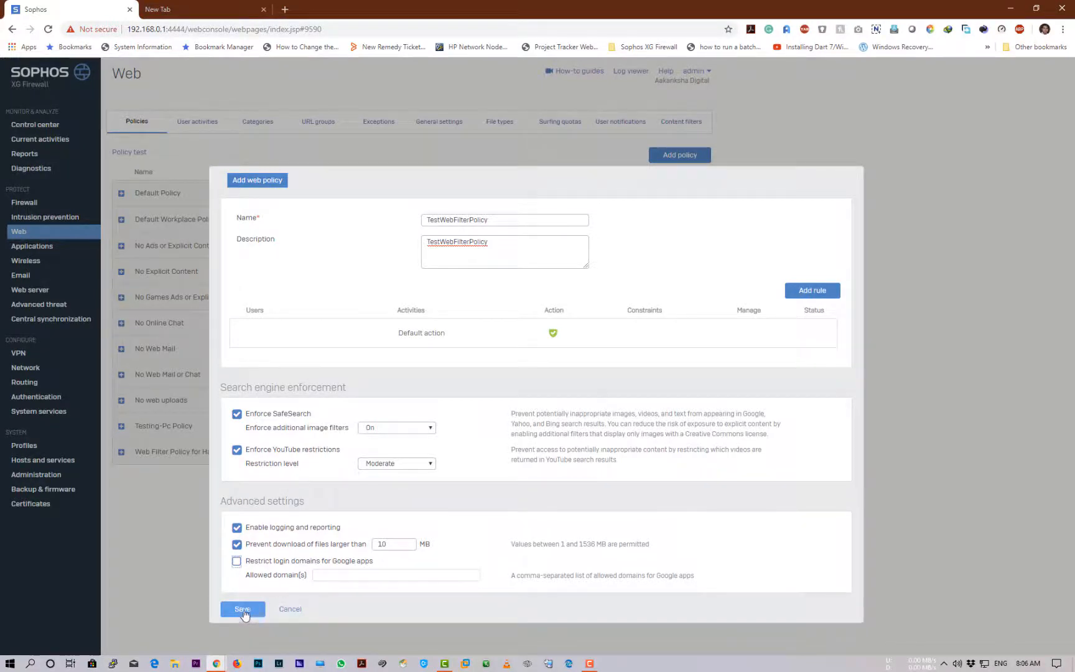
# Add a rule for Anybody and untick ALLWebTraffic in its activity picker
pyautogui.click(809, 292)
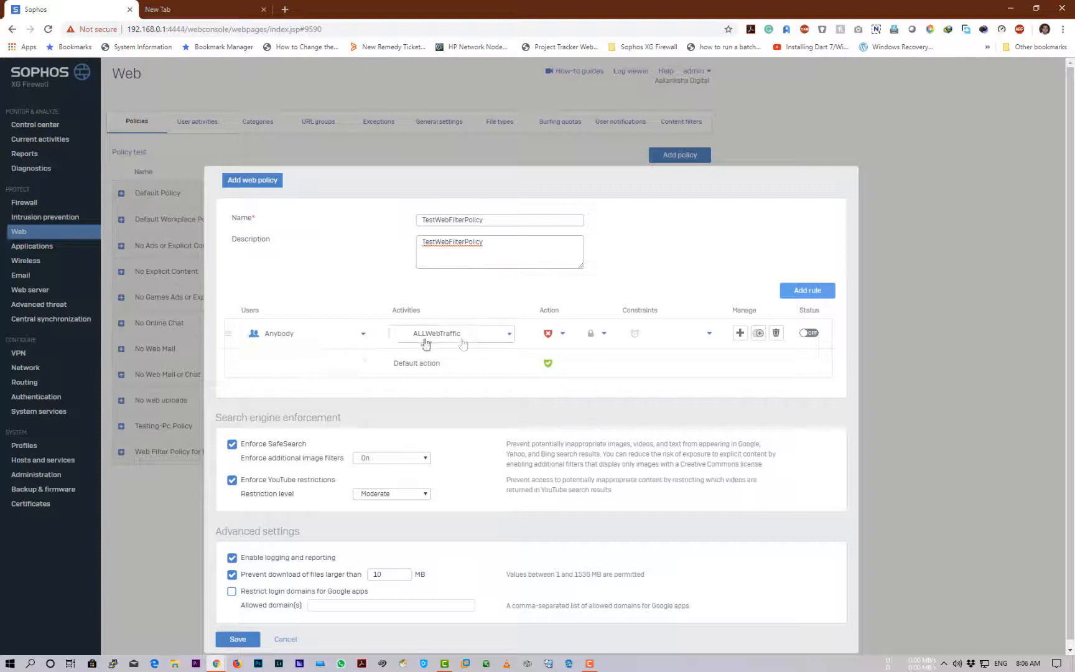
pyautogui.click(507, 335)
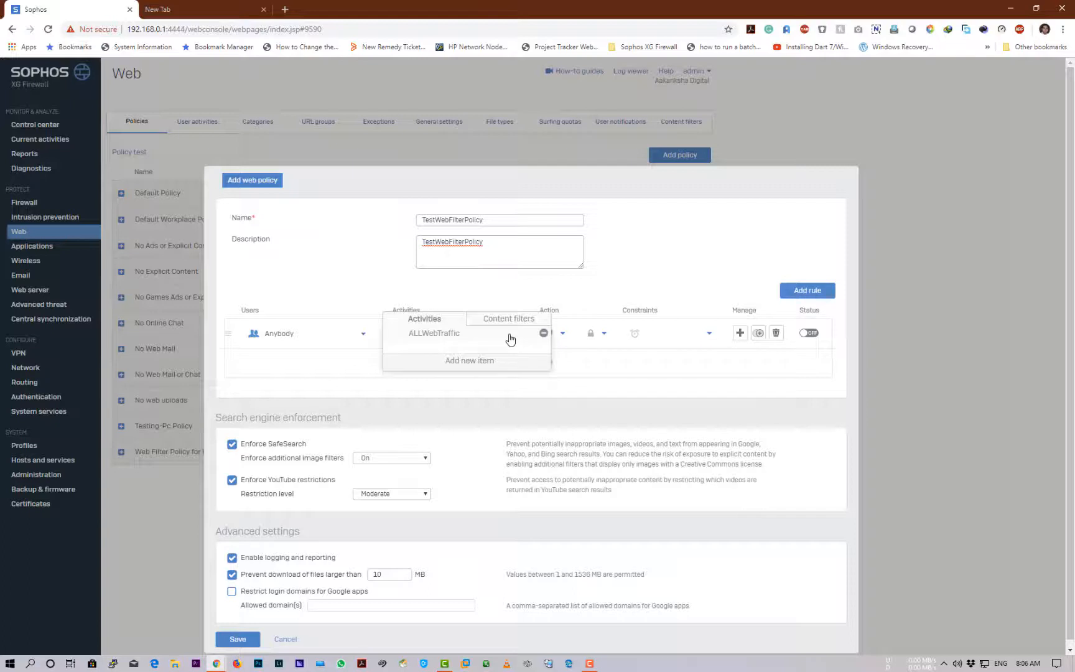
pyautogui.click(474, 367)
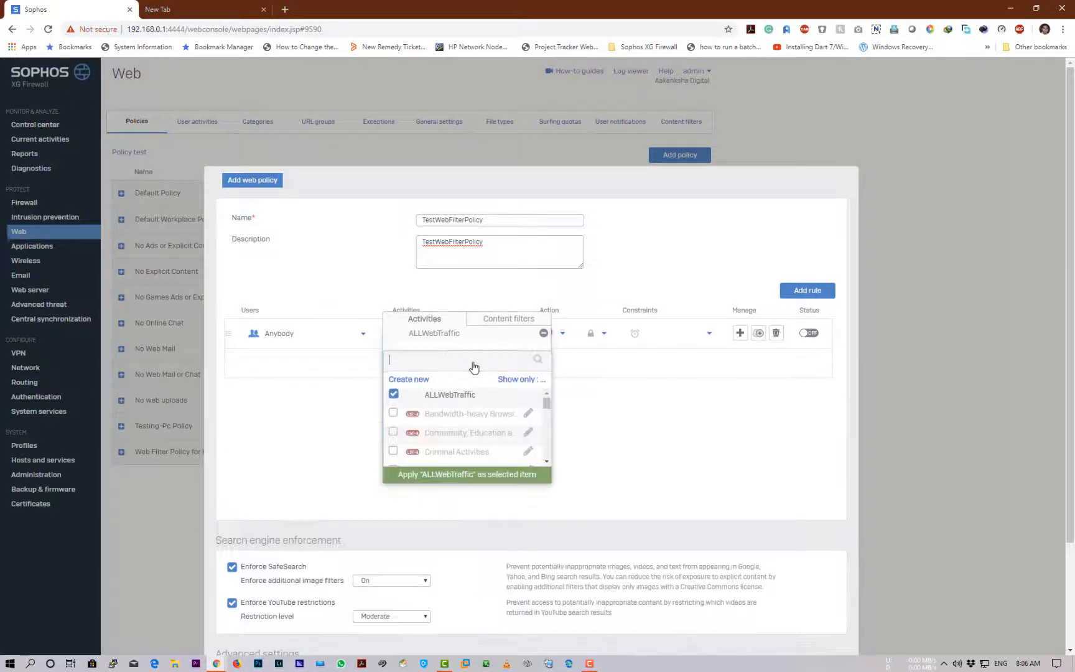
pyautogui.click(392, 394)
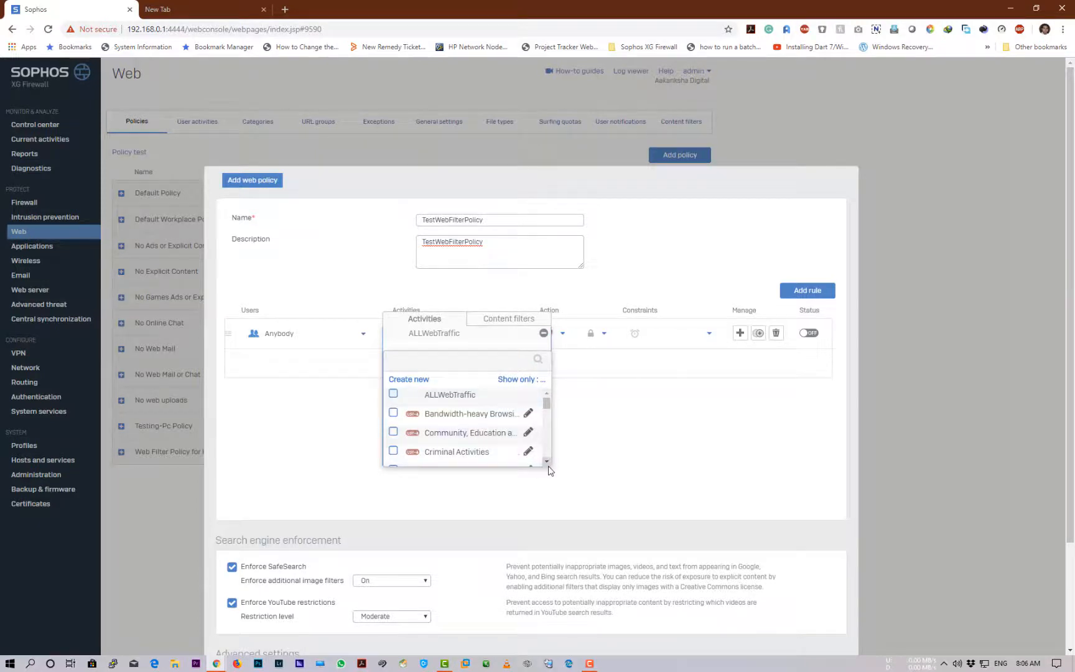
pyautogui.moveTo(610, 554); pyautogui.dragTo(600, 489)
pyautogui.click(462, 340)
pyautogui.click(463, 358)
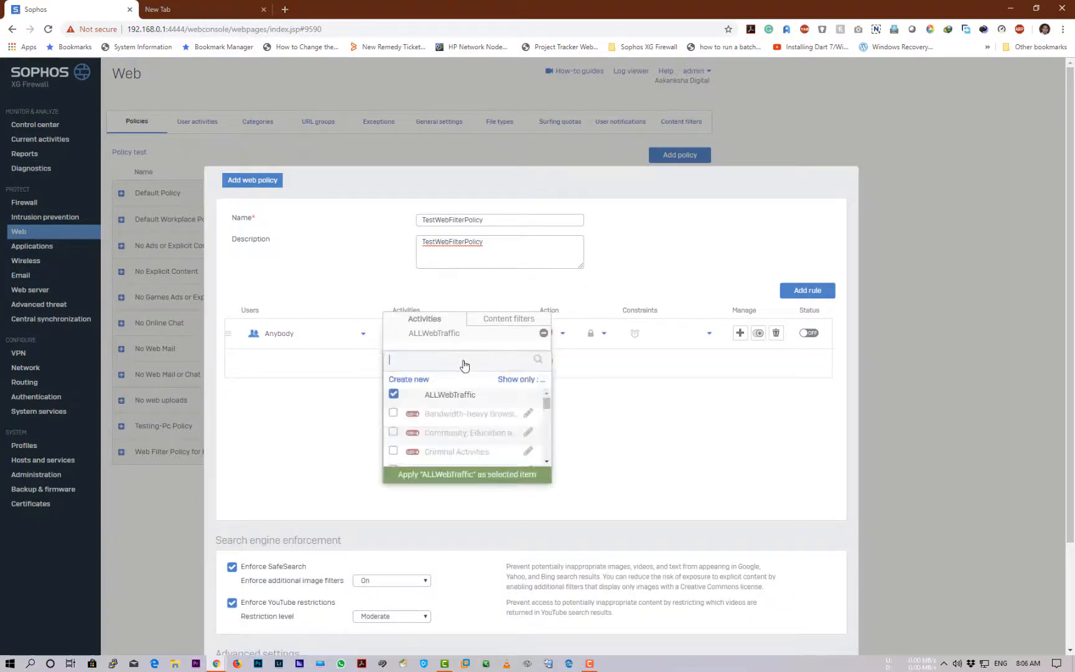
pyautogui.click(394, 394)
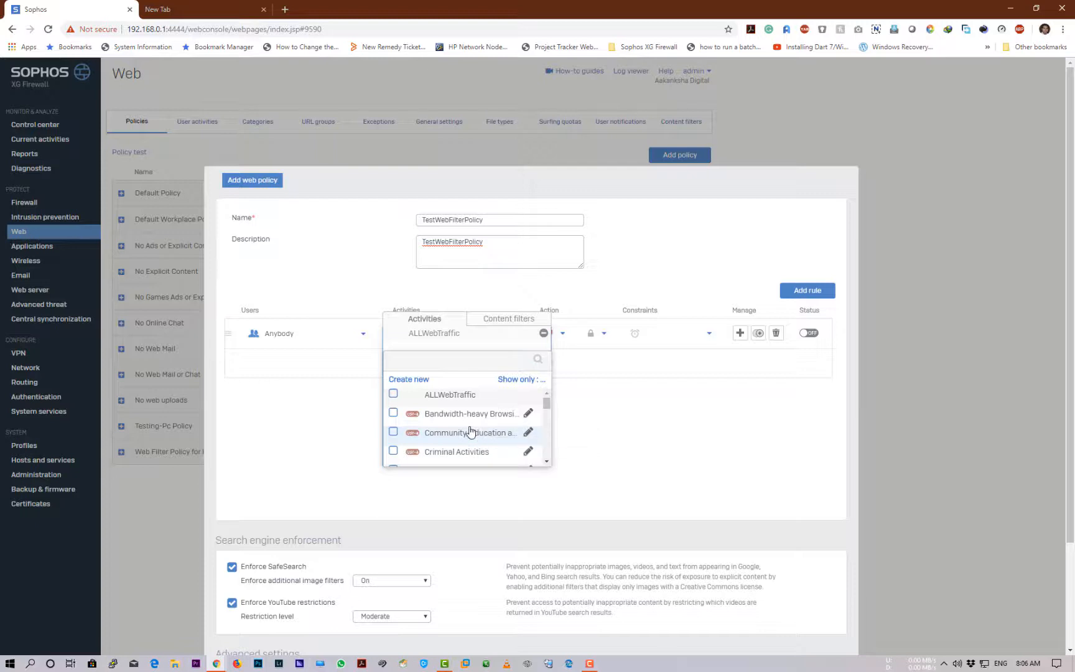
# Tick Games and Gambling, Risky Downloads and Online Shopping in the rule's activity list
pyautogui.scroll(-3, 470, 430)
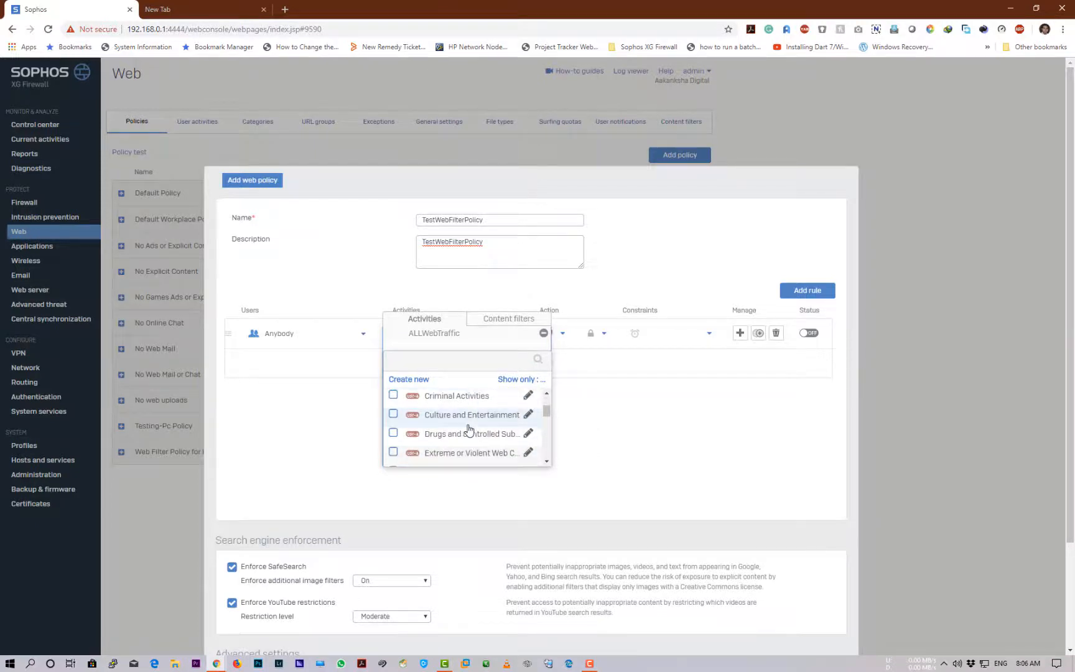
pyautogui.scroll(-3, 470, 430)
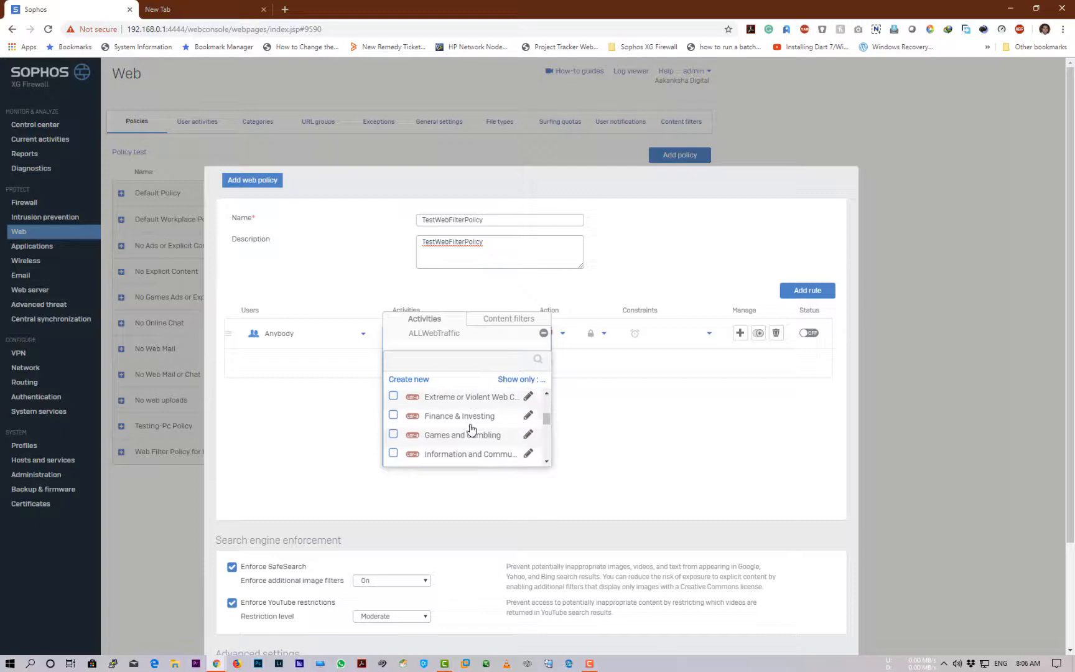
pyautogui.click(393, 434)
pyautogui.scroll(-3, 484, 452)
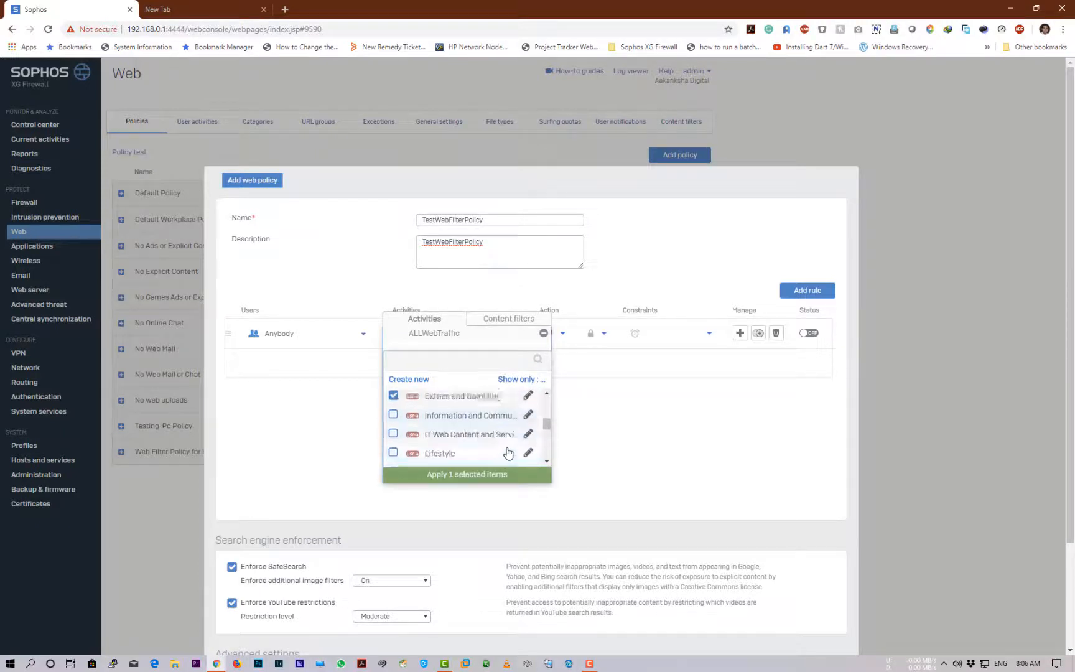
pyautogui.scroll(-3, 421, 441)
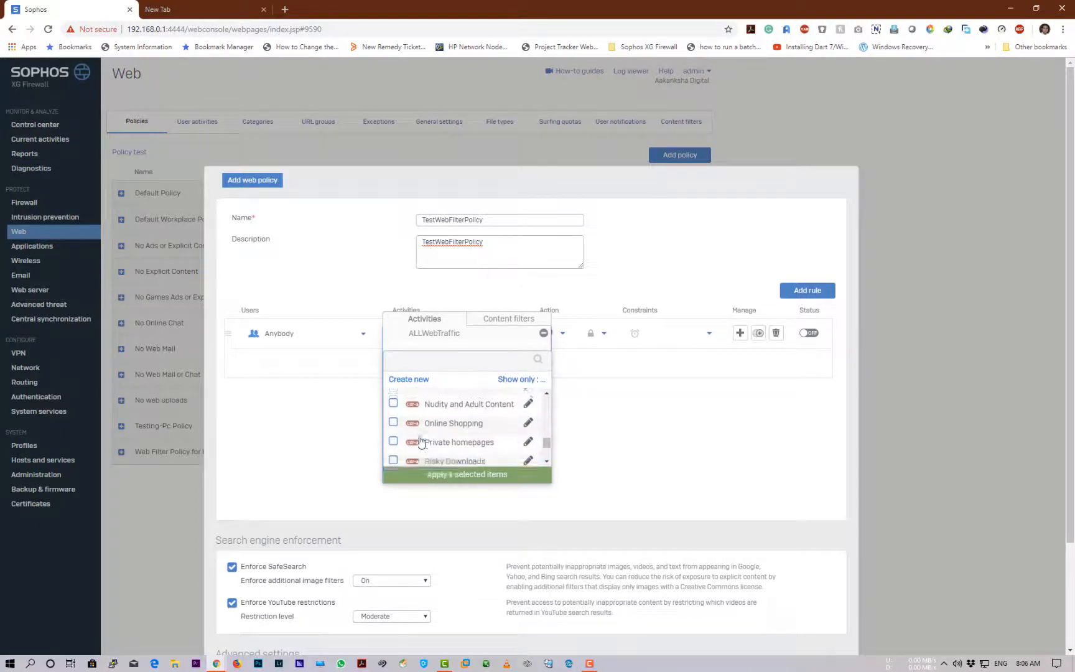
pyautogui.scroll(-3, 407, 445)
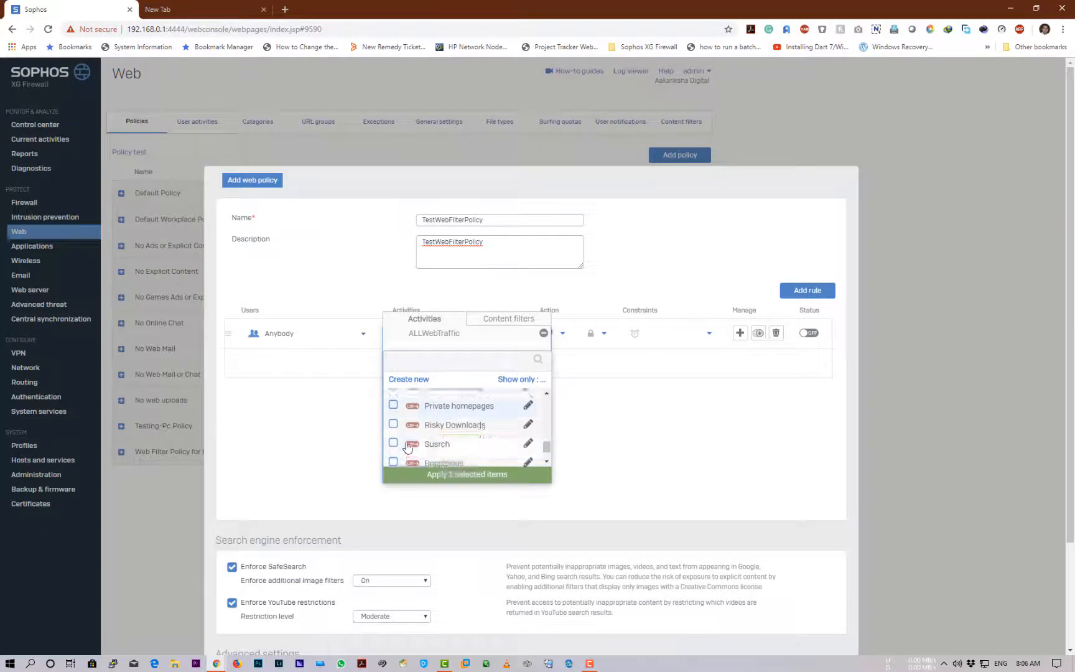
pyautogui.scroll(-1, 407, 446)
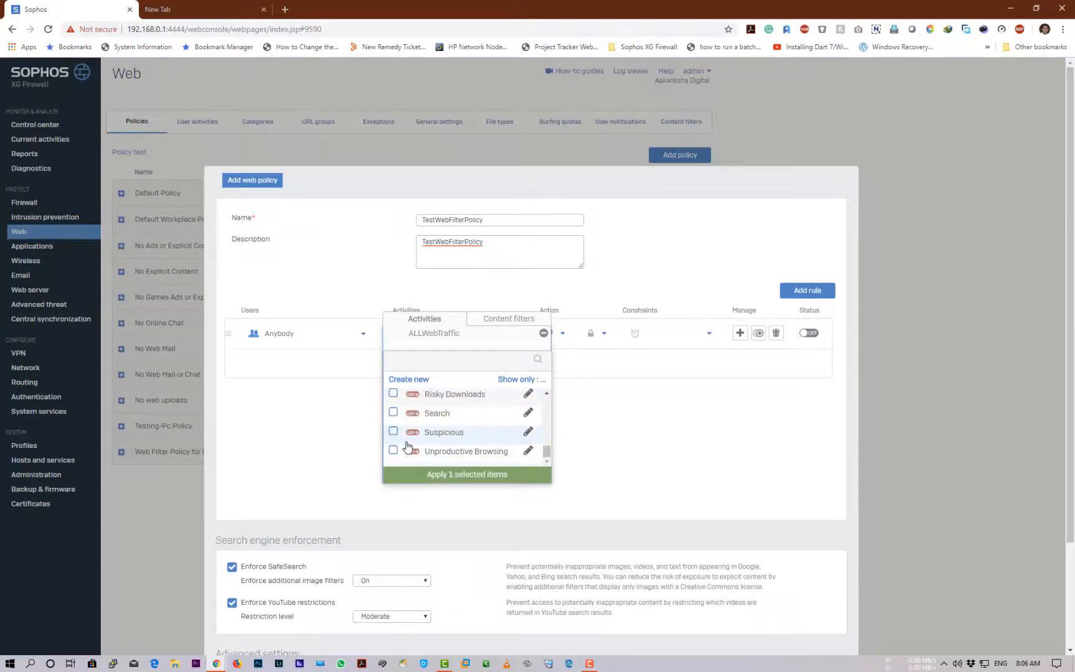
pyautogui.scroll(3, 404, 448)
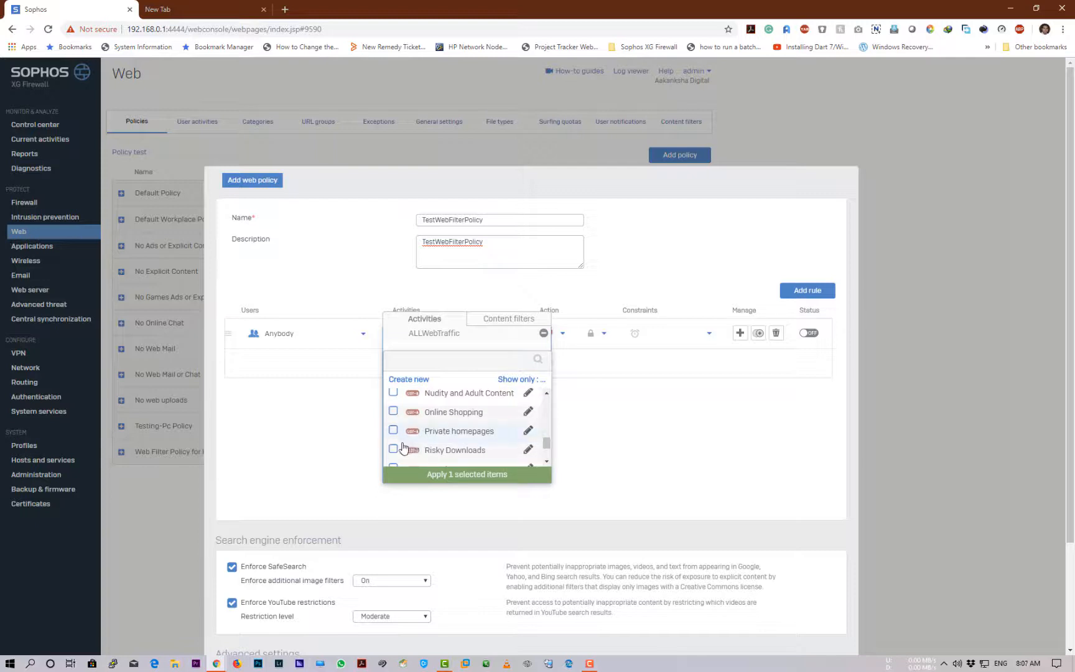
pyautogui.click(395, 450)
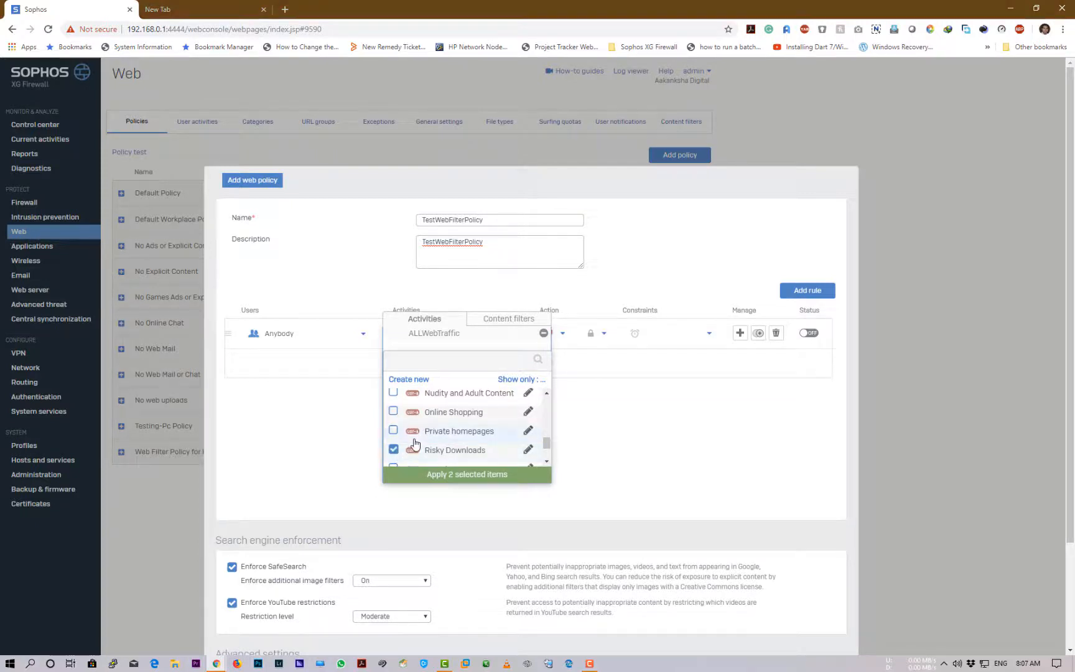
pyautogui.click(395, 413)
pyautogui.scroll(2, 493, 446)
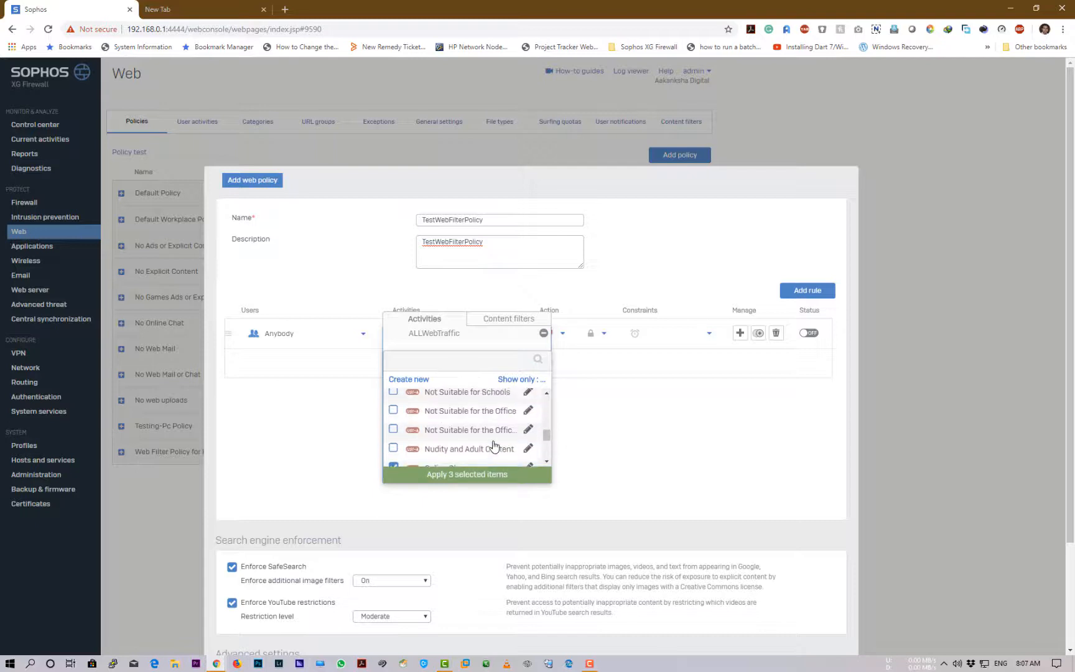
pyautogui.scroll(2, 491, 446)
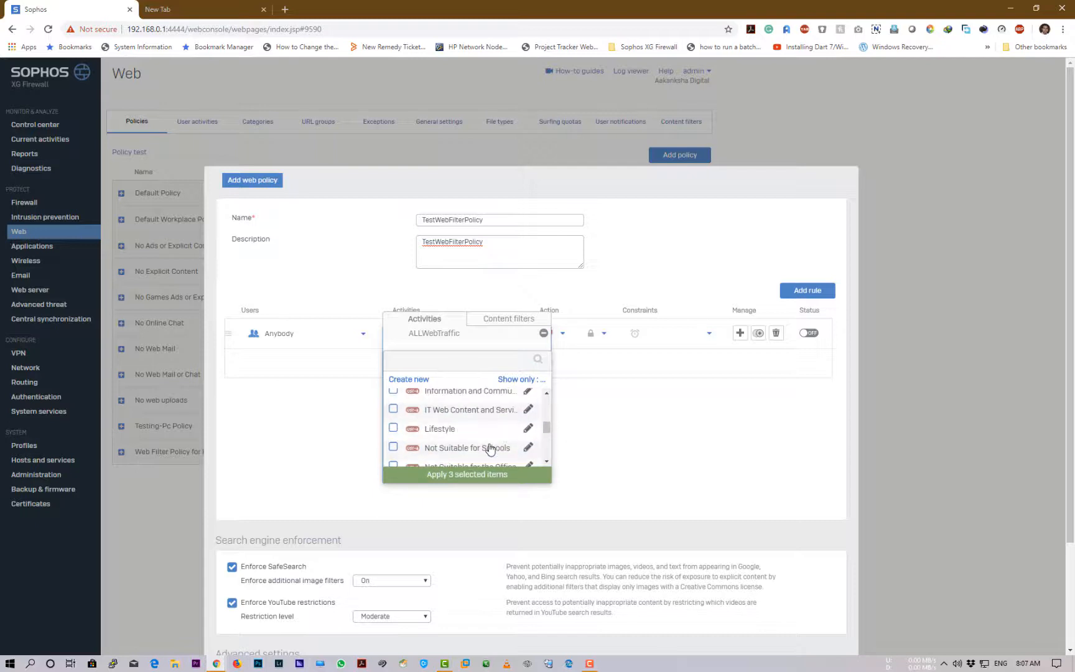
pyautogui.scroll(5, 490, 448)
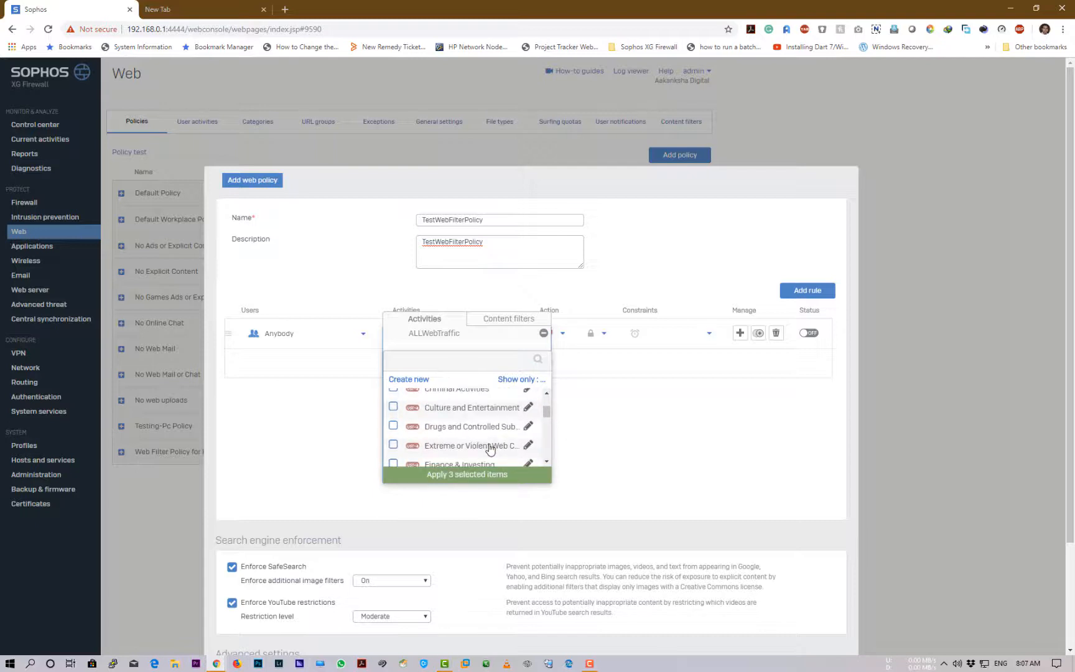
pyautogui.scroll(2, 491, 448)
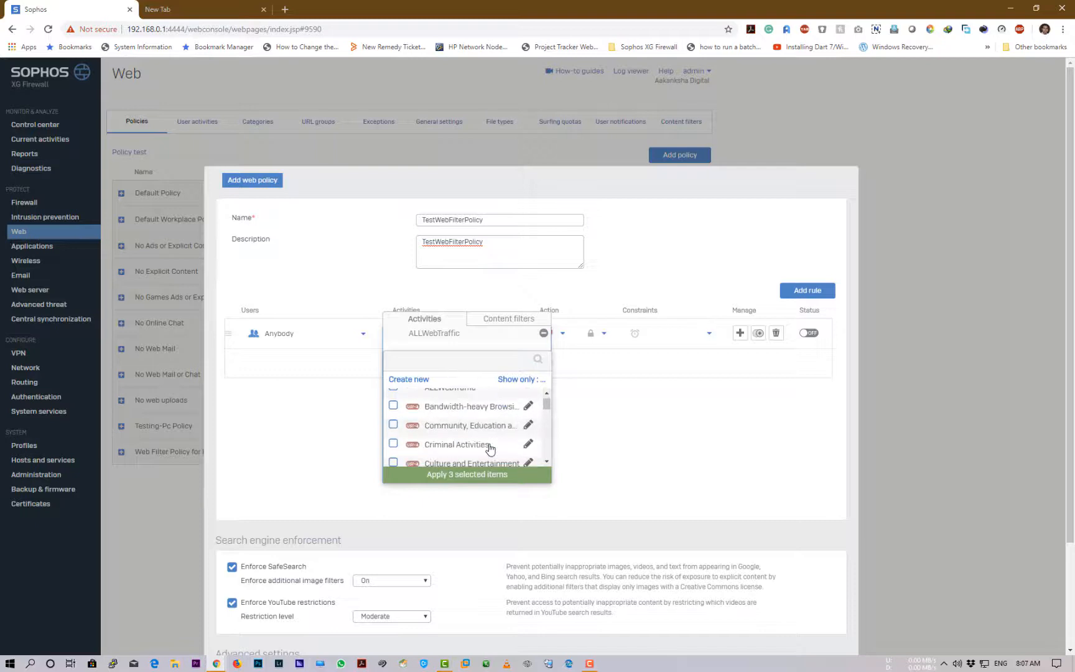
pyautogui.scroll(1, 491, 449)
pyautogui.scroll(-4, 491, 447)
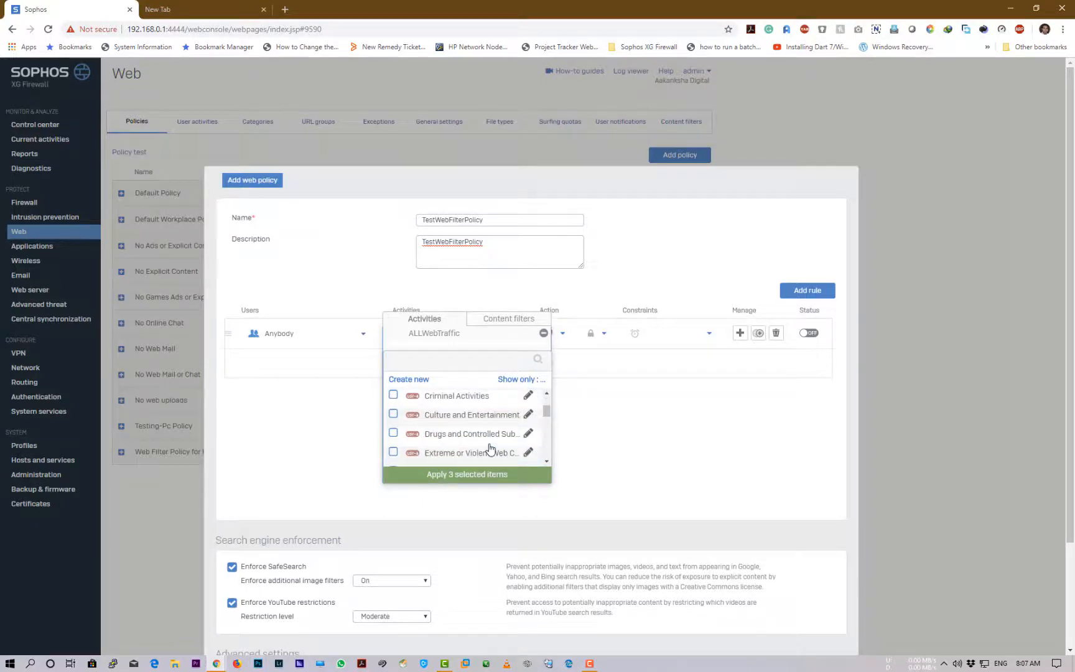
pyautogui.scroll(-5, 491, 448)
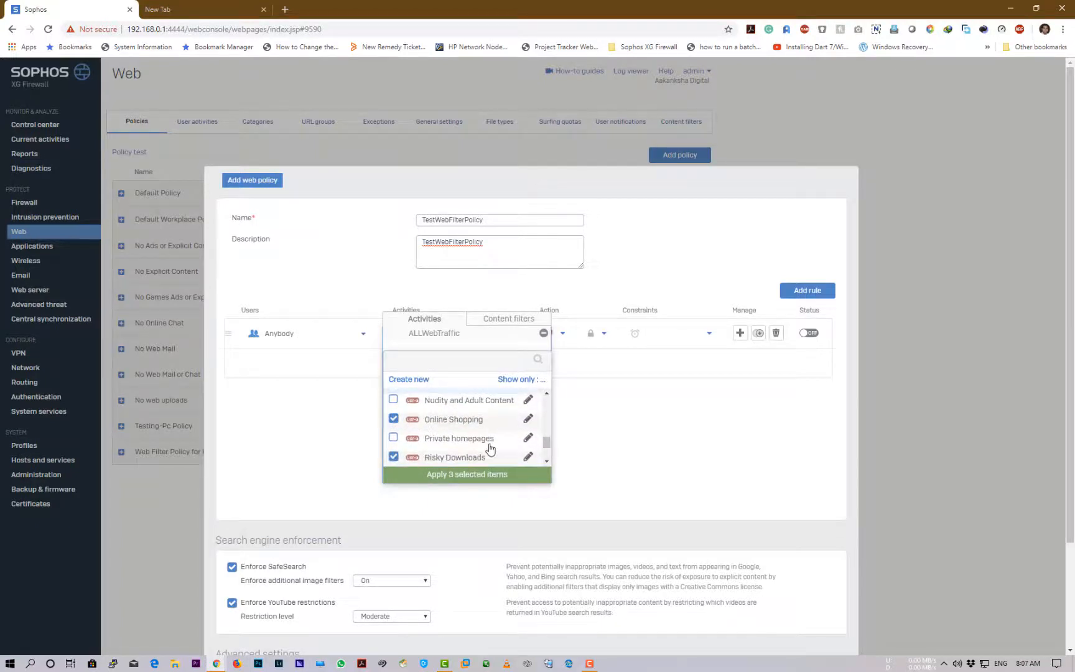
pyautogui.scroll(-2, 491, 448)
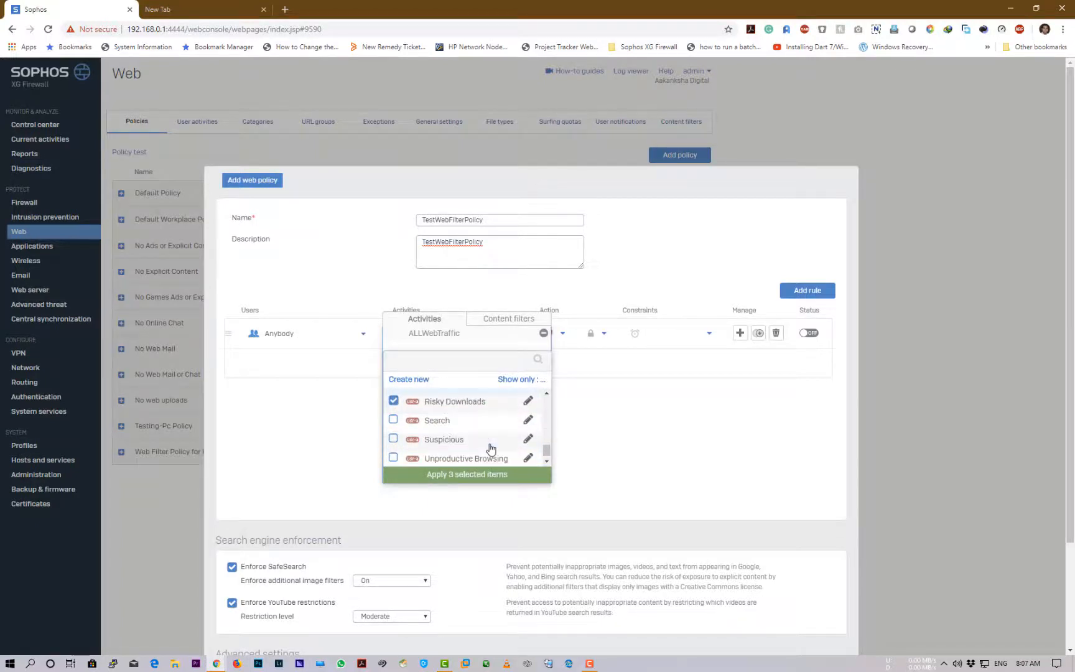
pyautogui.scroll(-1, 491, 448)
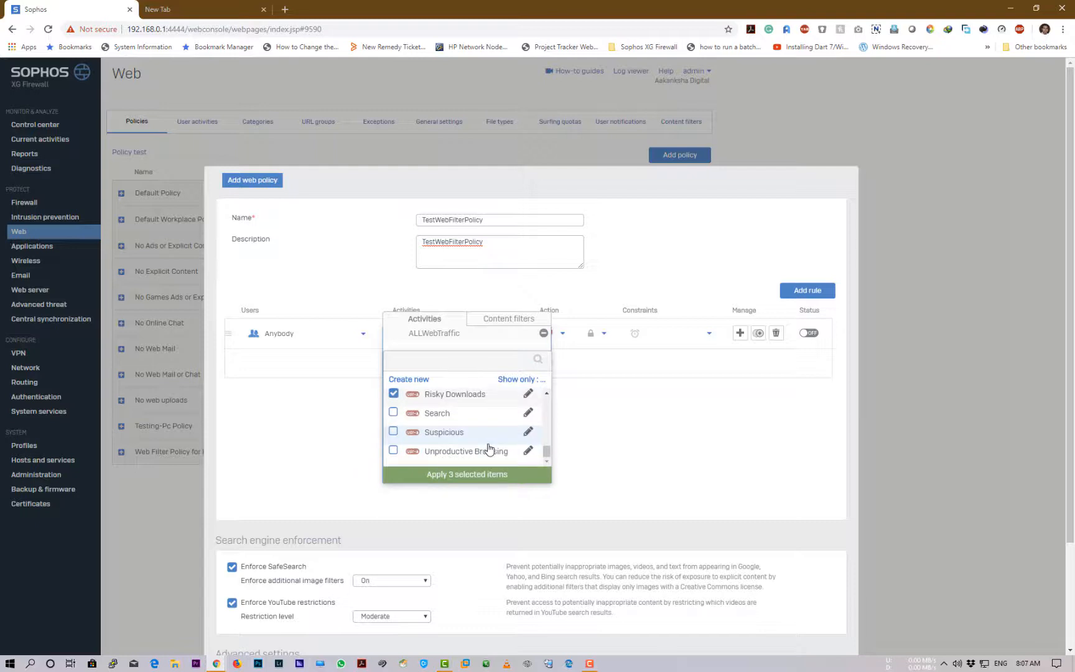
pyautogui.scroll(-2, 482, 448)
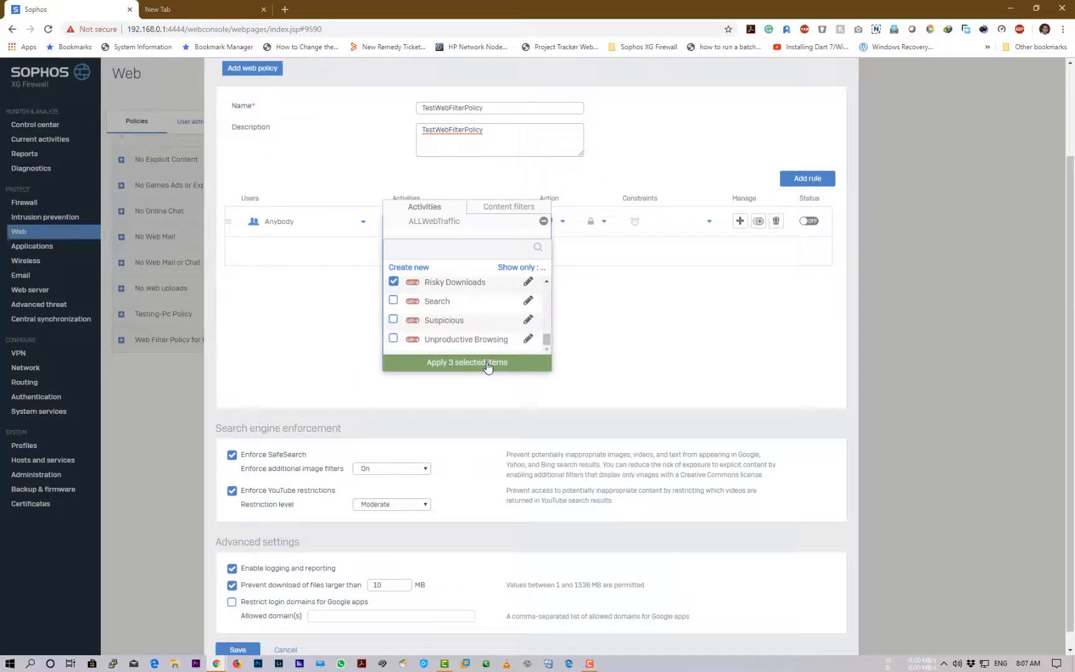
pyautogui.scroll(2, 488, 367)
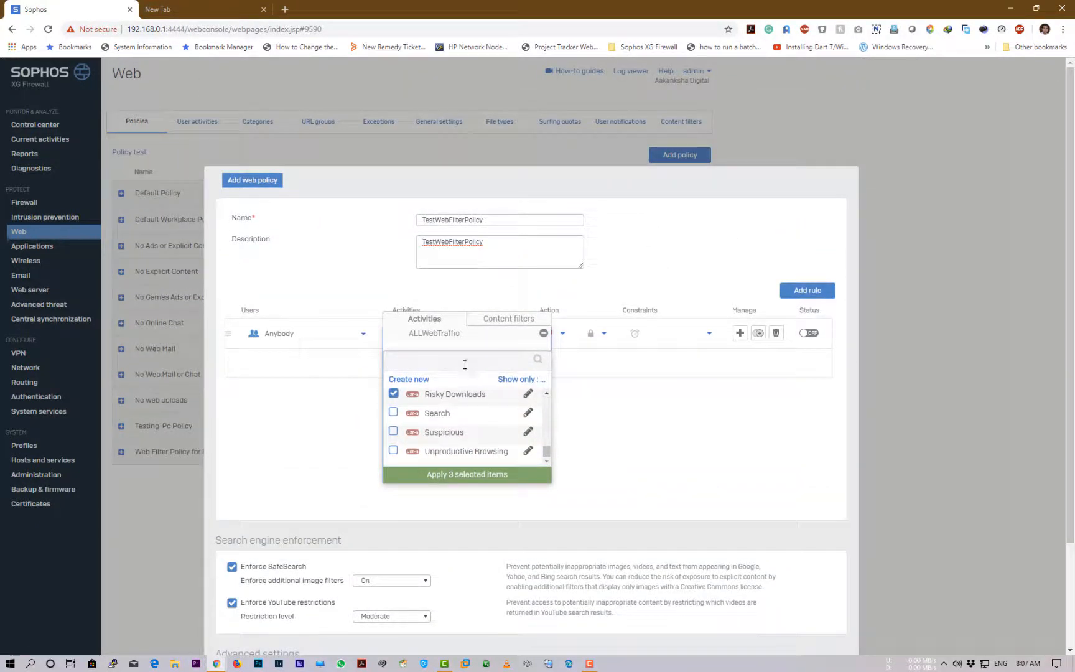
# Filter the list to Web categories, tick Social Networking, and apply the ticked activities
pyautogui.click(465, 364)
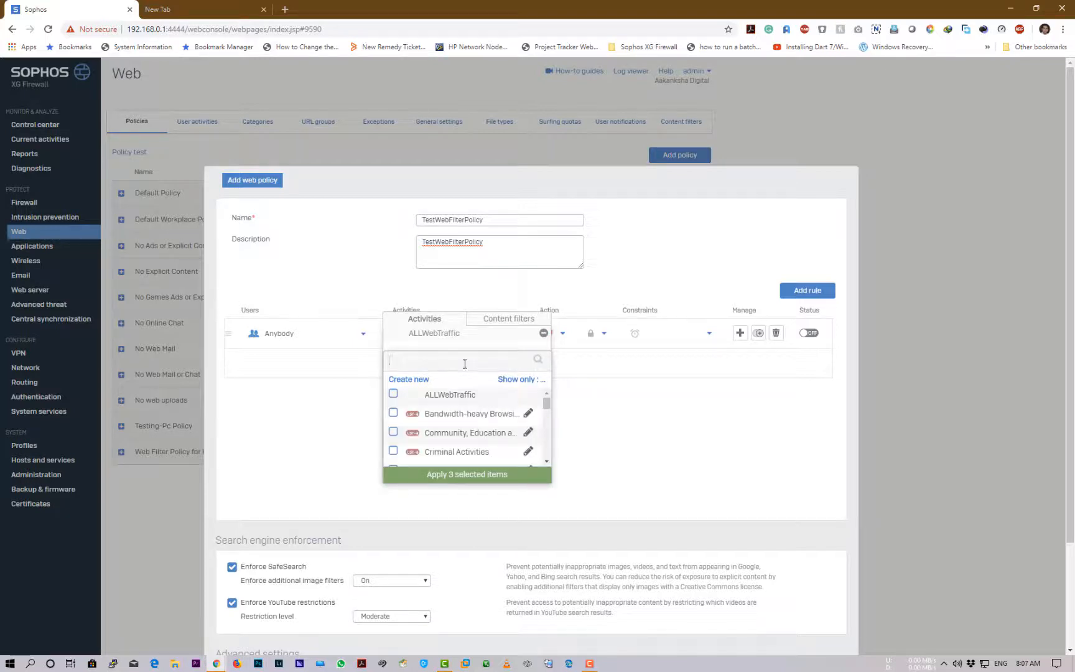
pyautogui.click(515, 380)
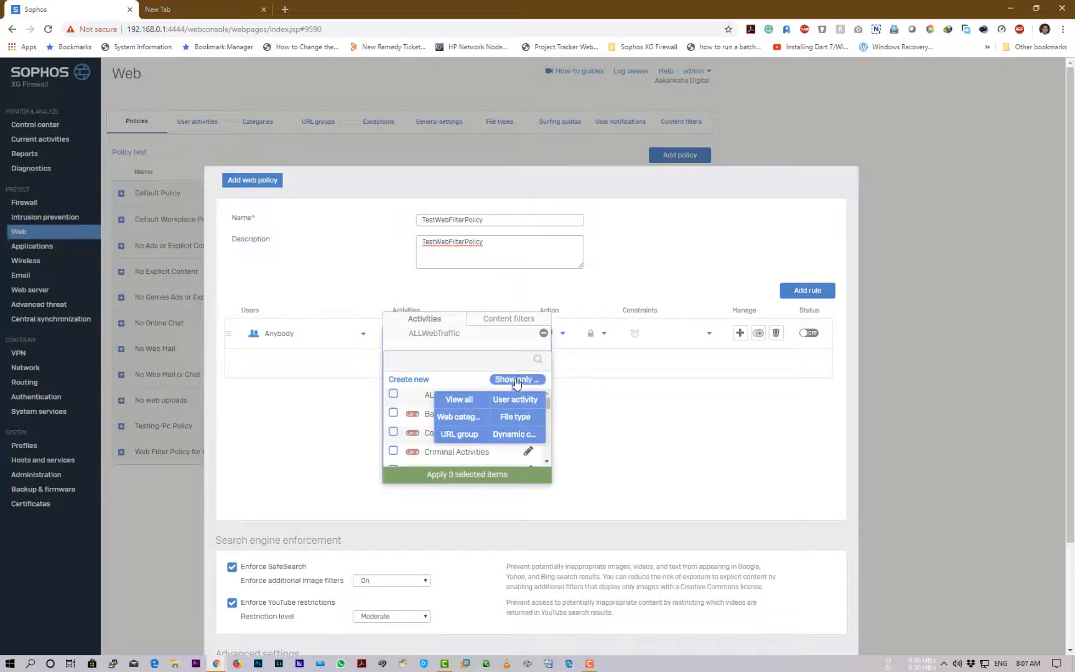
pyautogui.click(468, 399)
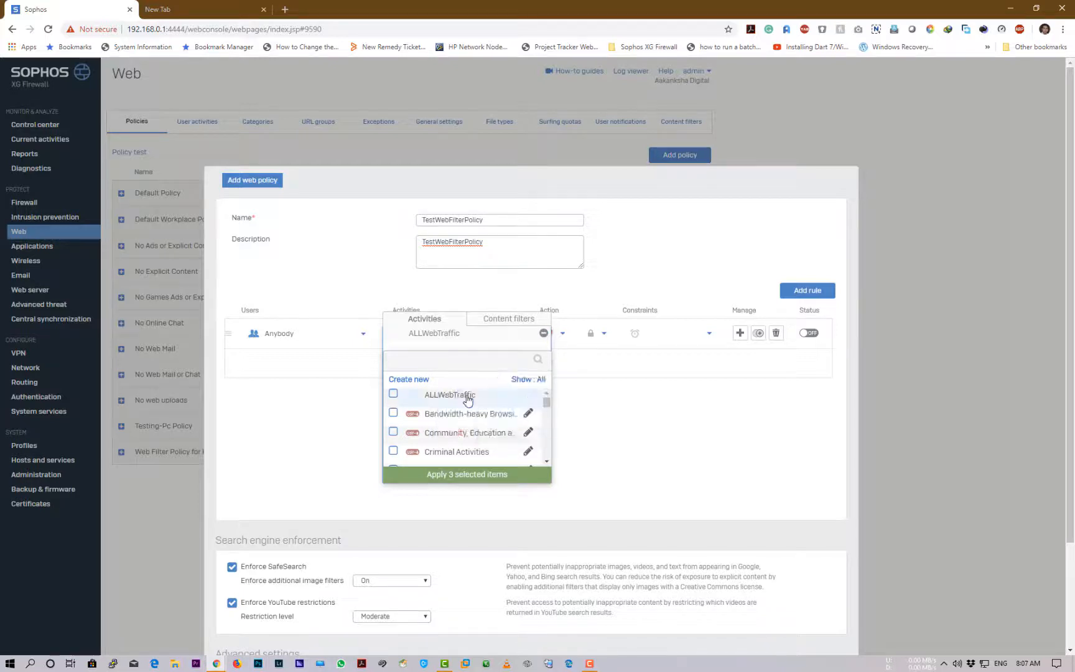
pyautogui.click(530, 381)
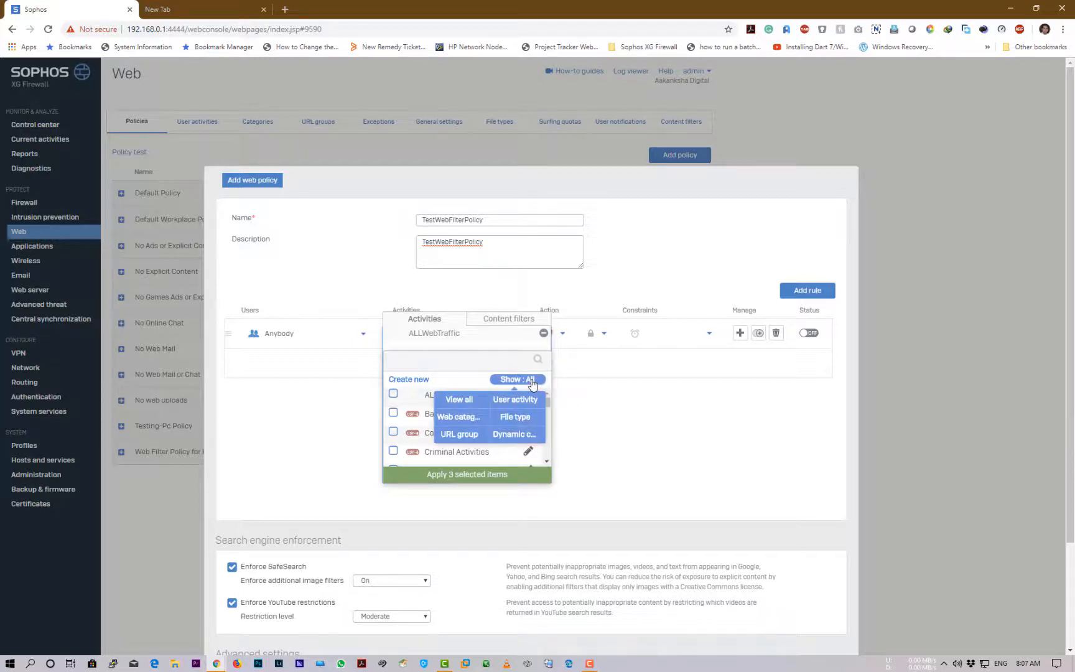
pyautogui.click(465, 422)
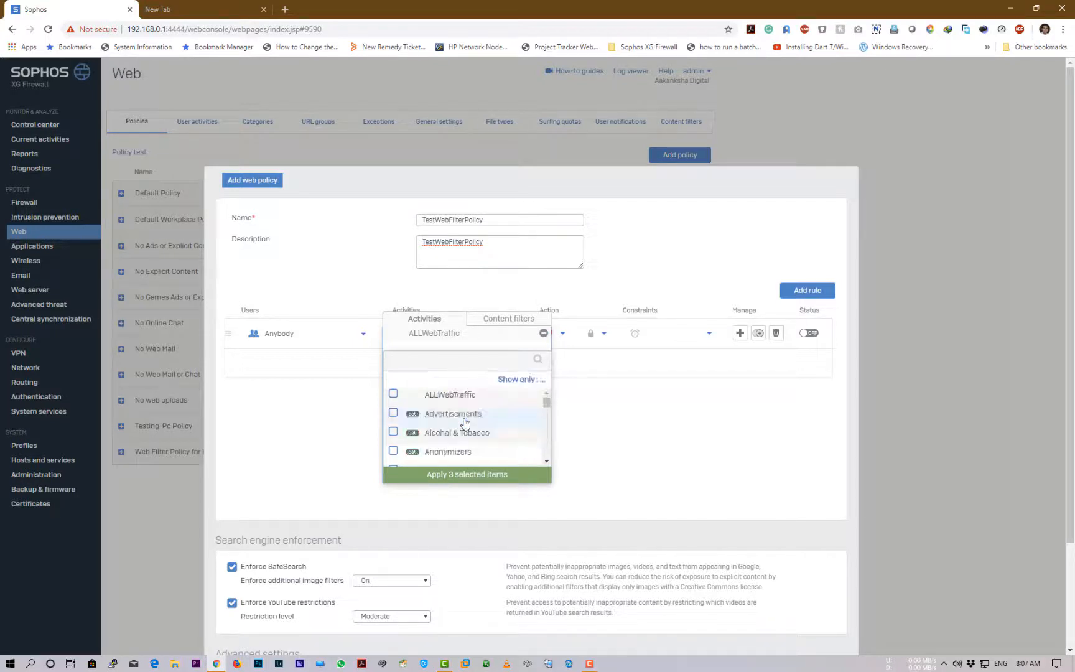
pyautogui.click(447, 361)
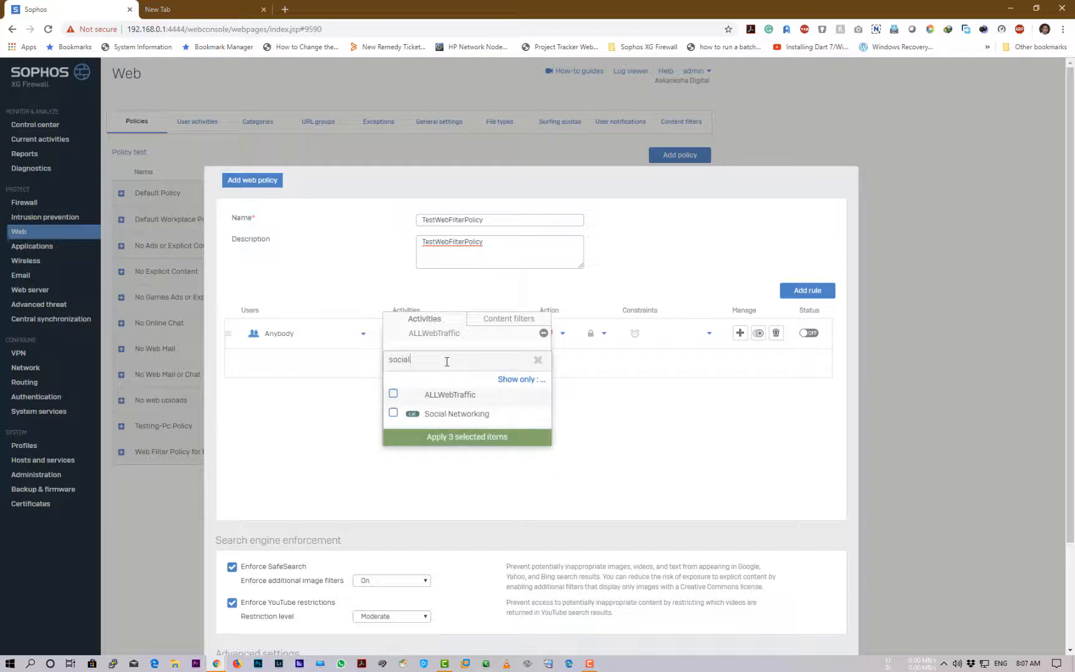
pyautogui.click(393, 413)
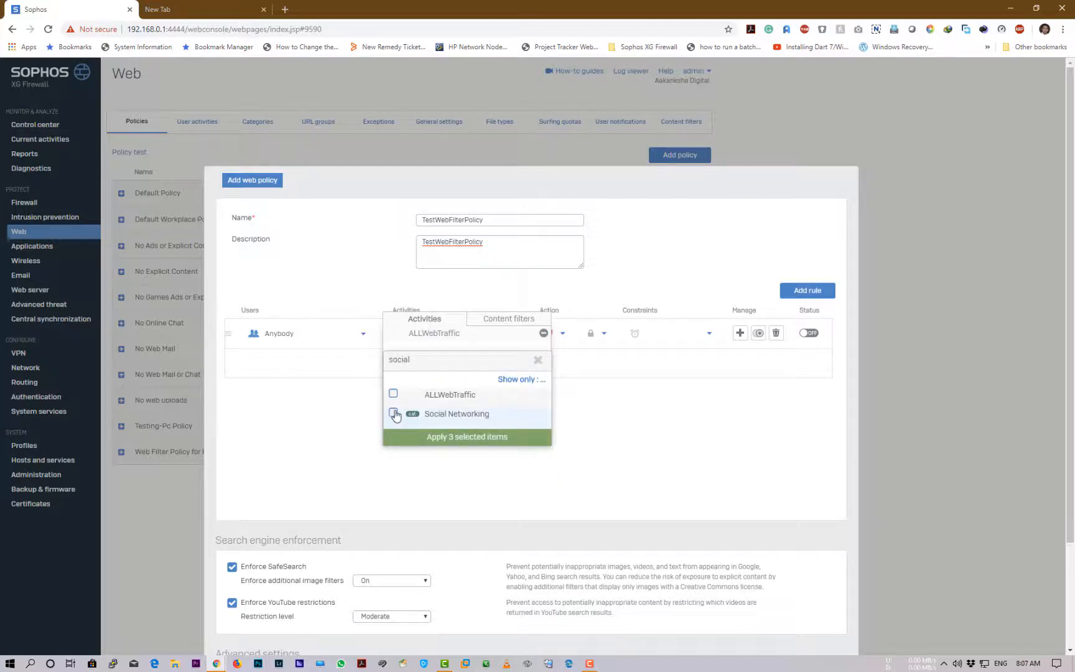
pyautogui.click(462, 438)
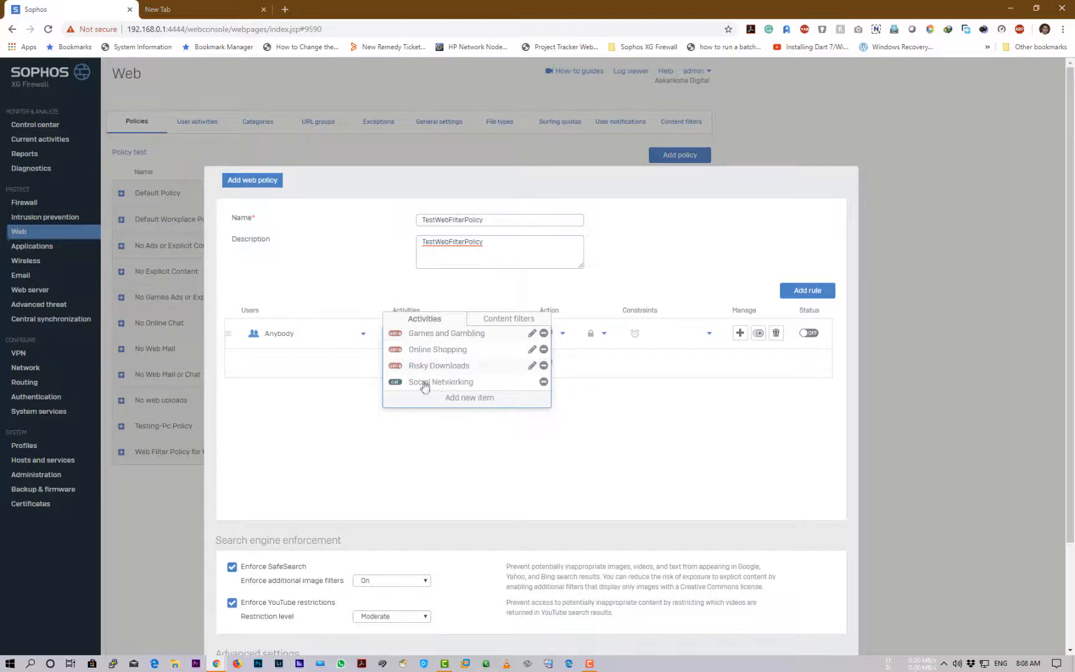
pyautogui.click(488, 442)
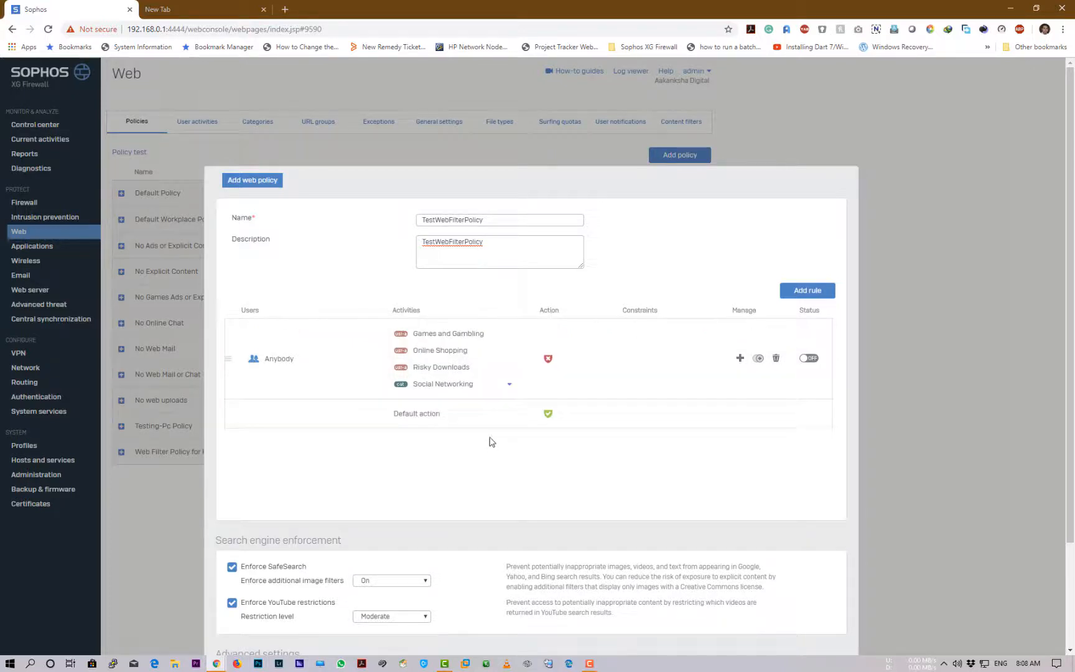
# Add Nudity and Adult Content as another activity on the rule
pyautogui.click(511, 387)
pyautogui.click(477, 398)
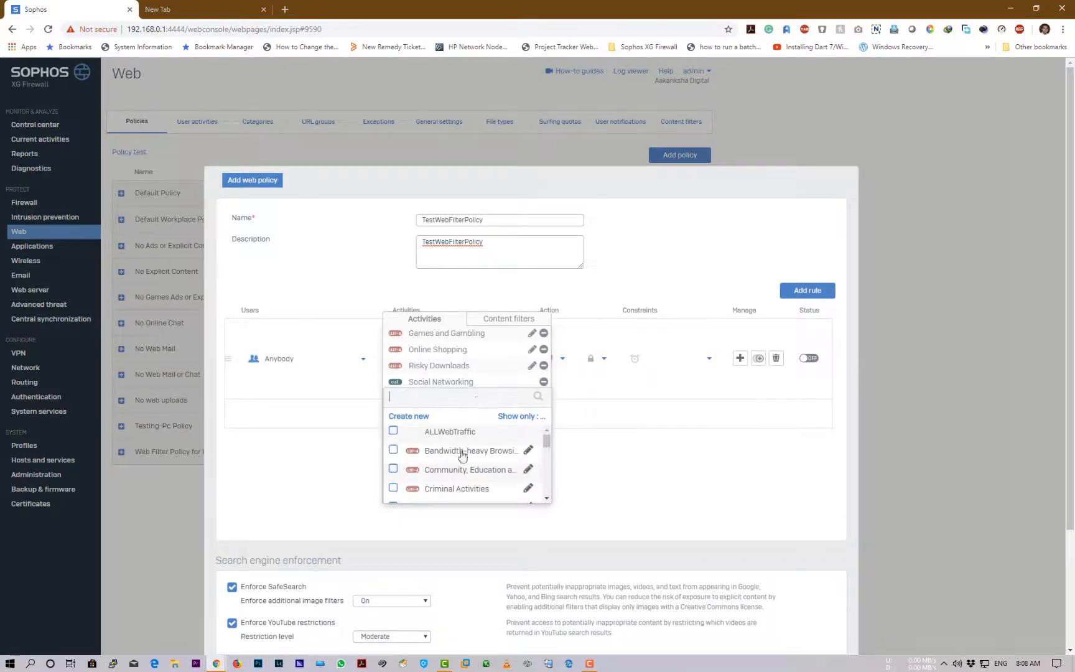
pyautogui.scroll(-1, 470, 486)
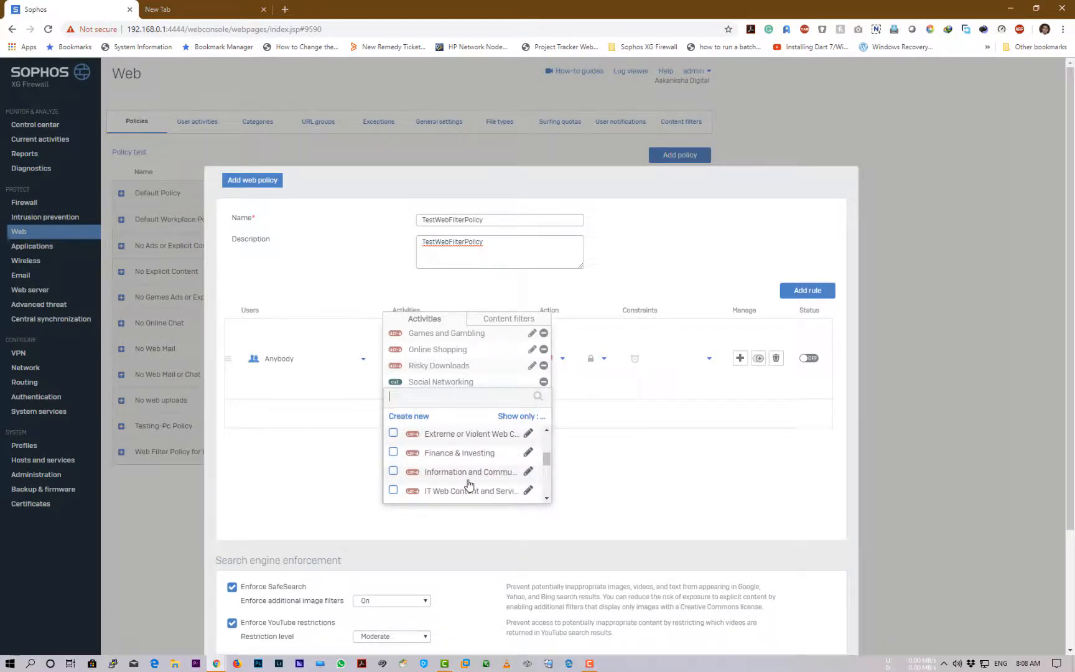
pyautogui.scroll(-3, 470, 479)
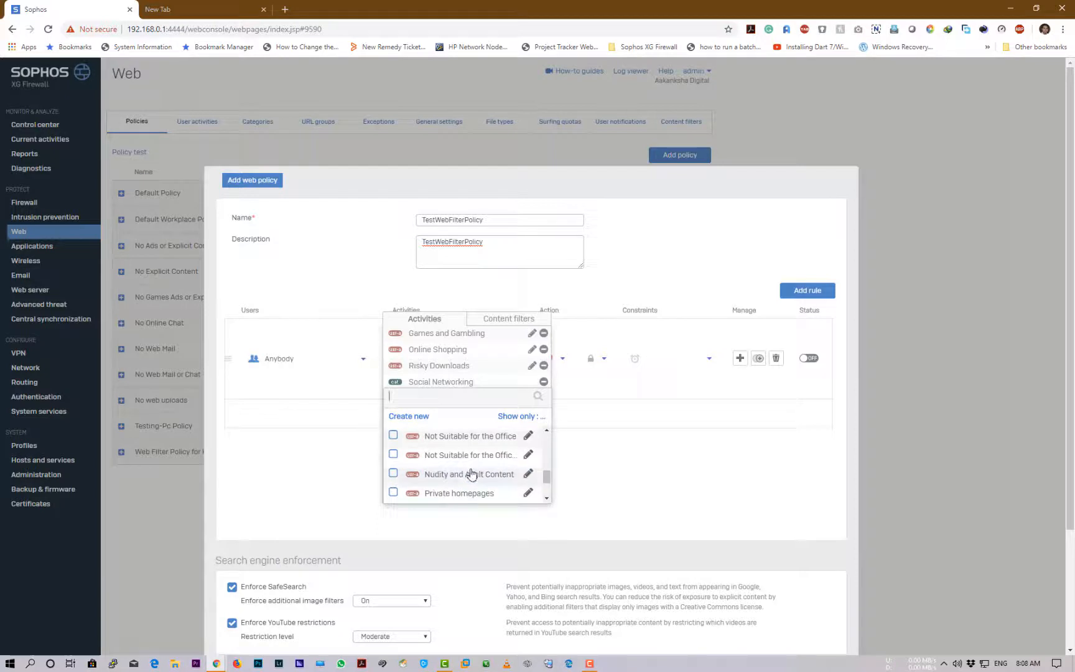
pyautogui.click(393, 473)
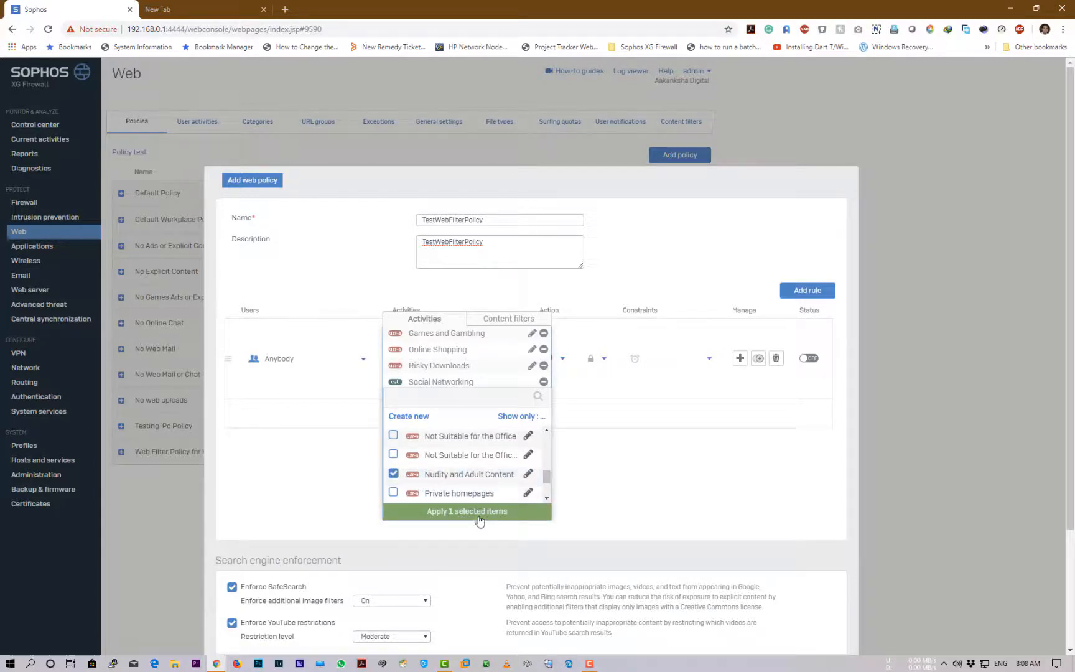
pyautogui.click(480, 519)
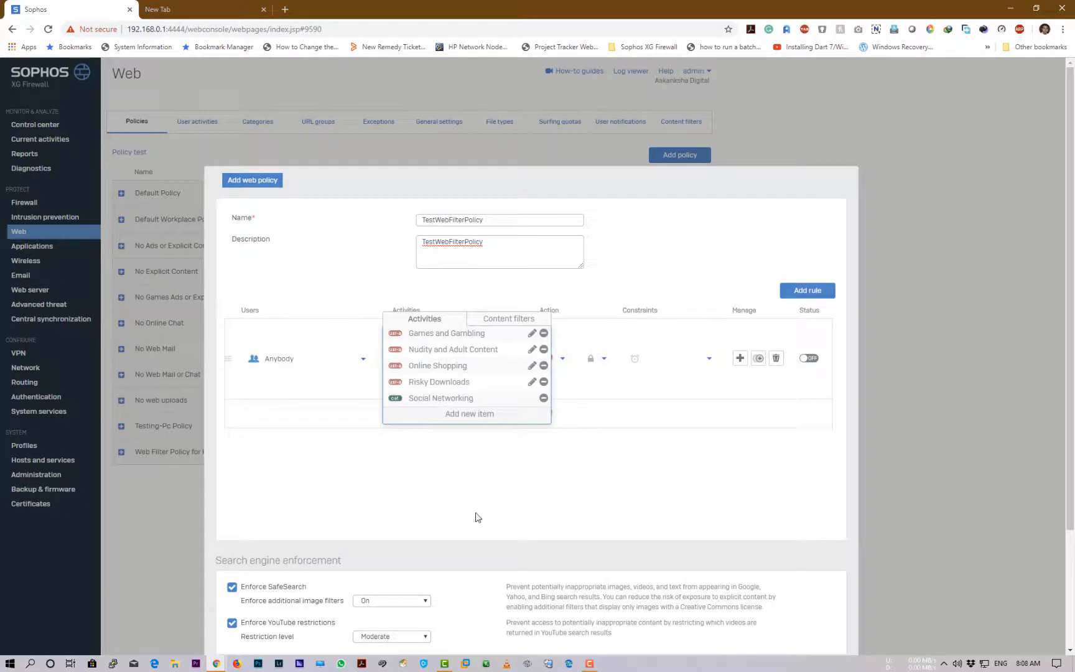
pyautogui.scroll(-1, 474, 399)
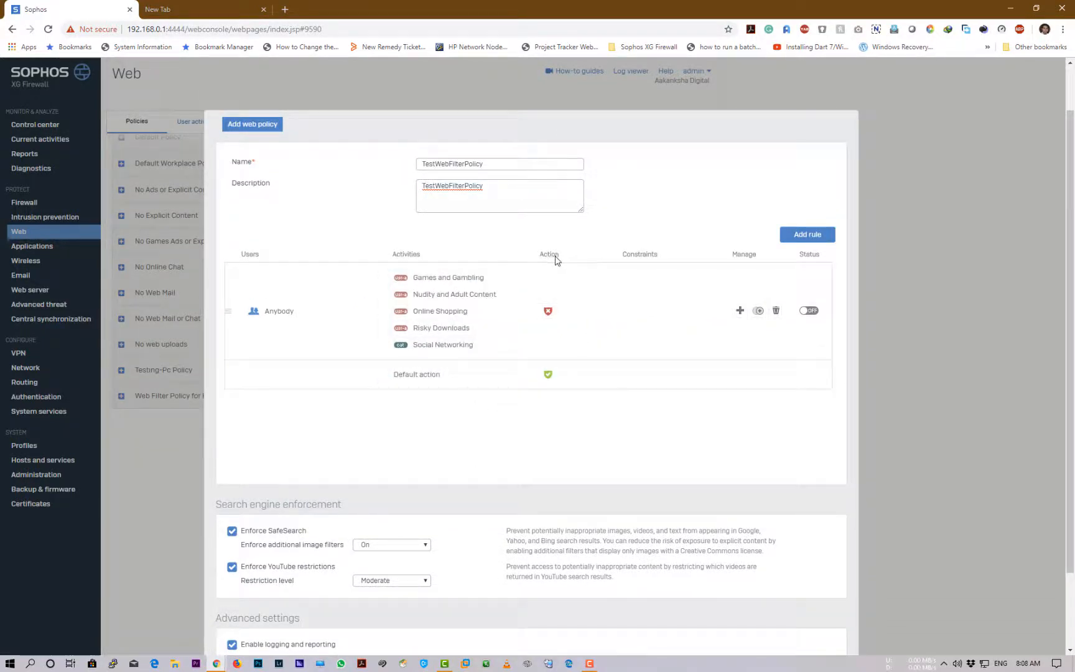
# Set the rule to Block HTTP and Block HTTPS, scheduled All the time, and switch it ON
pyautogui.click(566, 316)
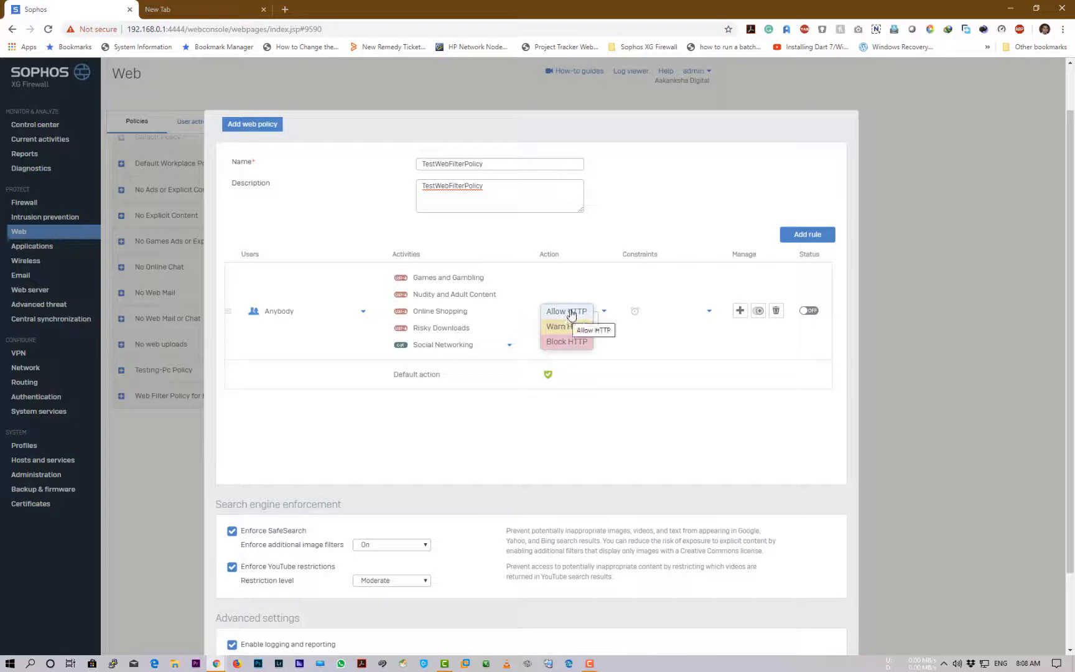
pyautogui.click(569, 345)
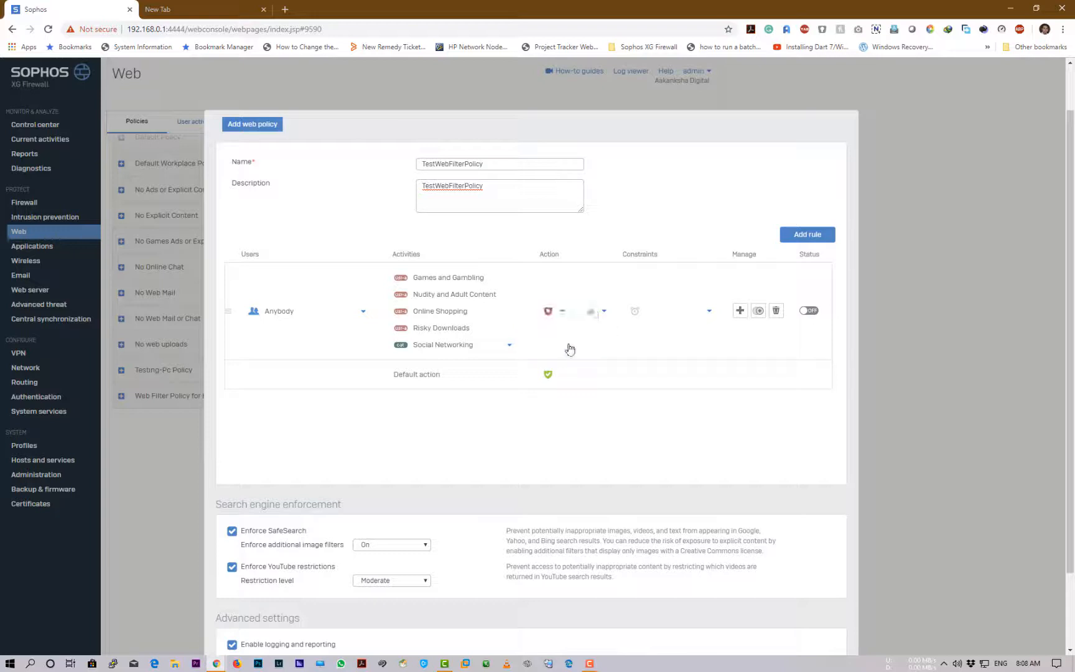
pyautogui.click(601, 316)
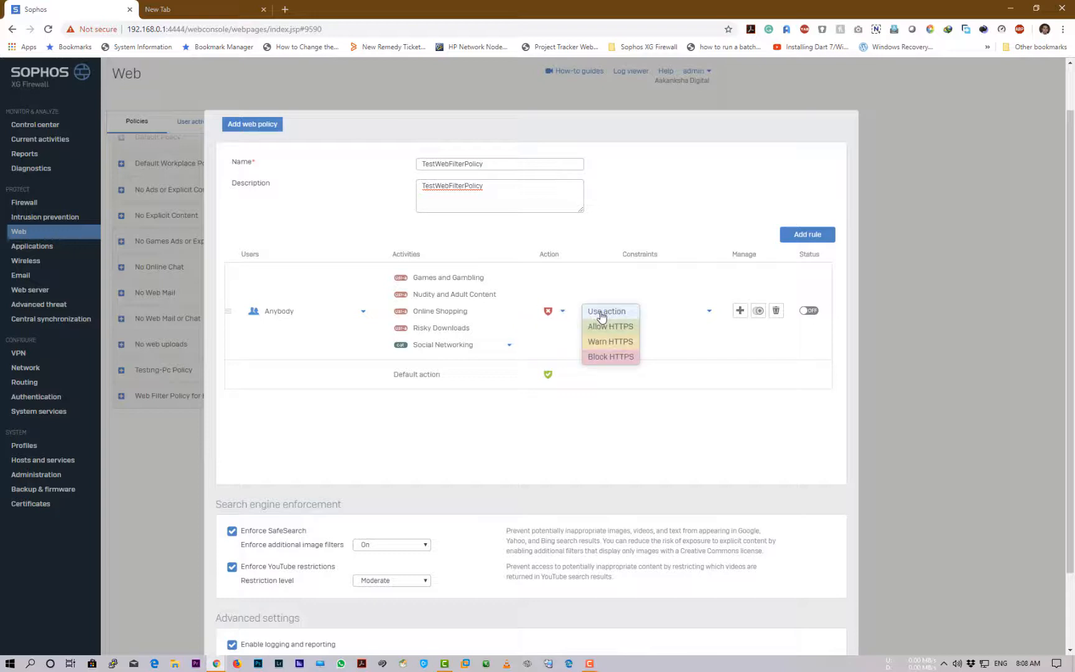
pyautogui.click(621, 358)
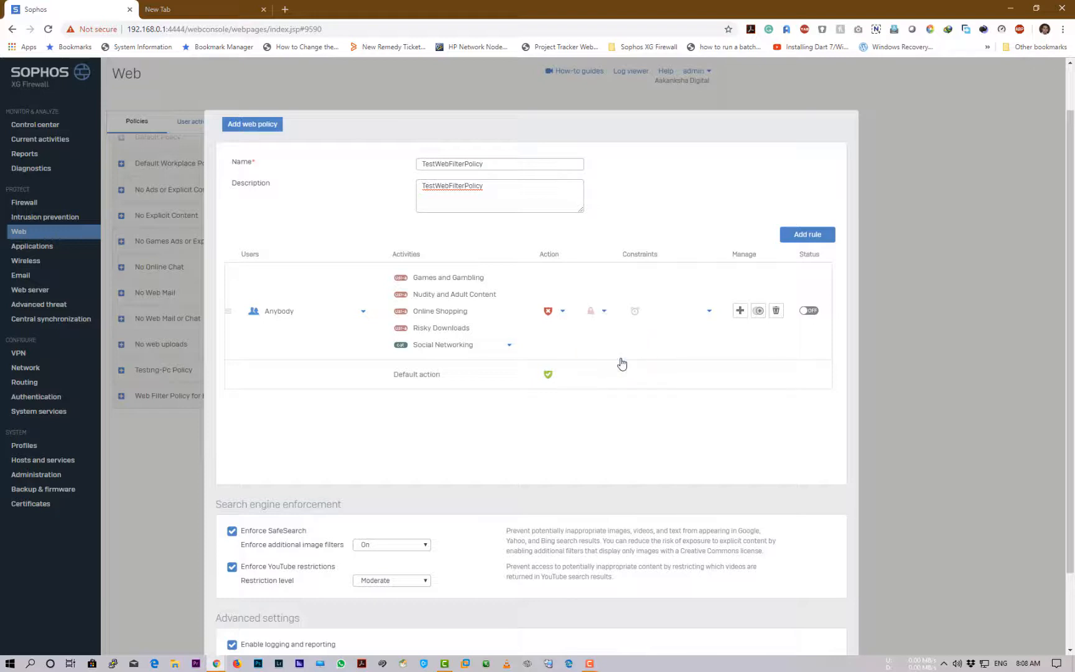
pyautogui.click(633, 314)
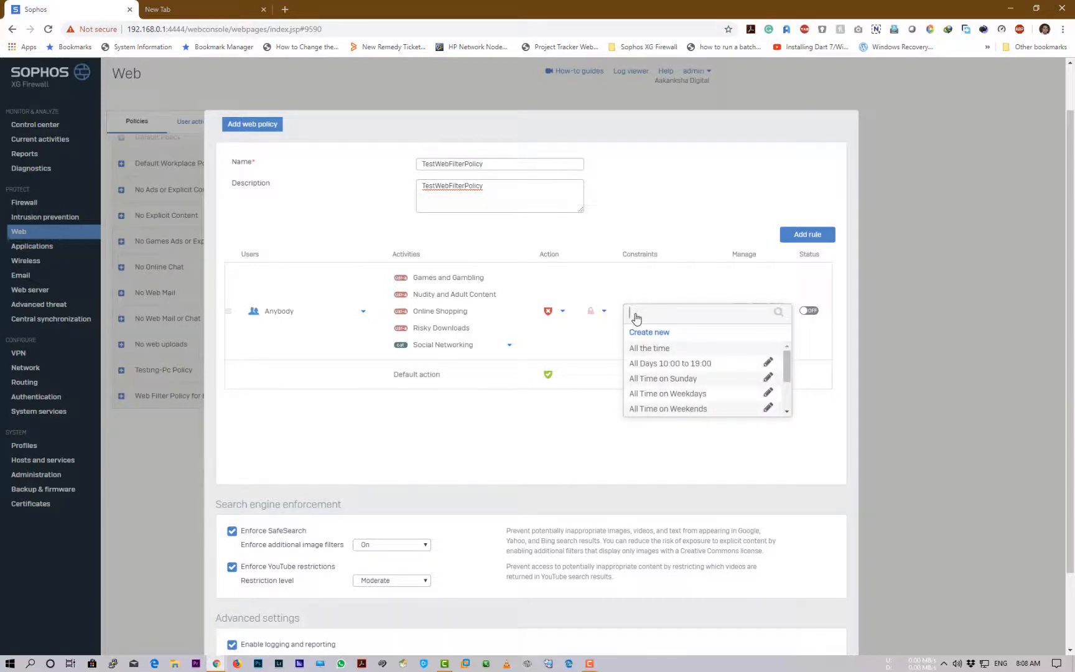
pyautogui.click(663, 353)
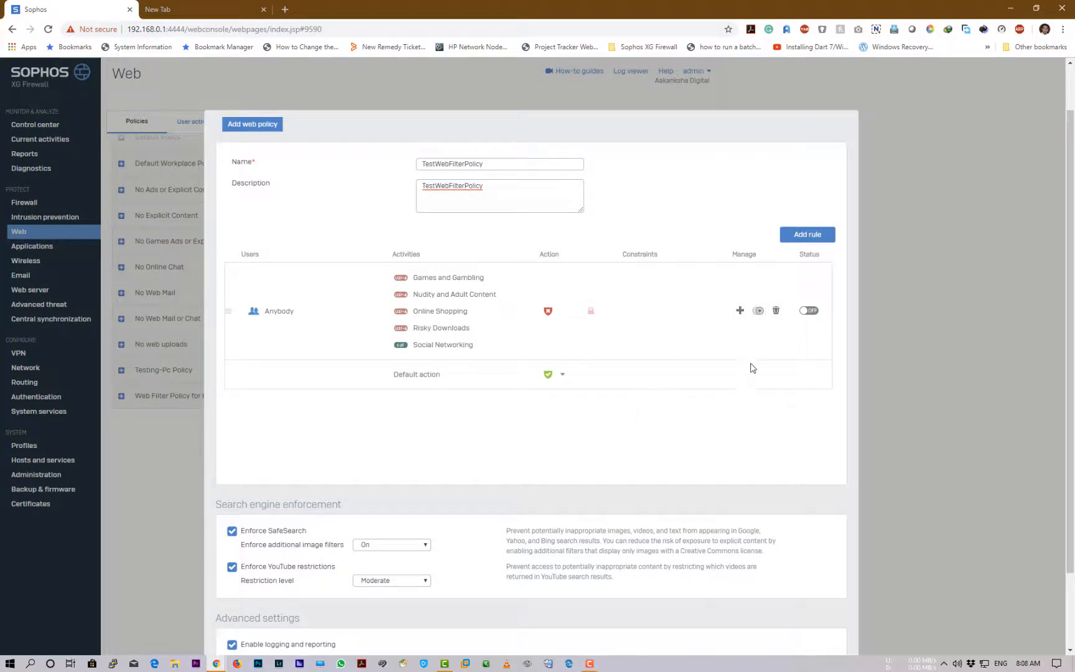
pyautogui.click(810, 311)
# Save TestWebFilterPolicy and skip adding it to a firewall rule
pyautogui.scroll(-3, 436, 432)
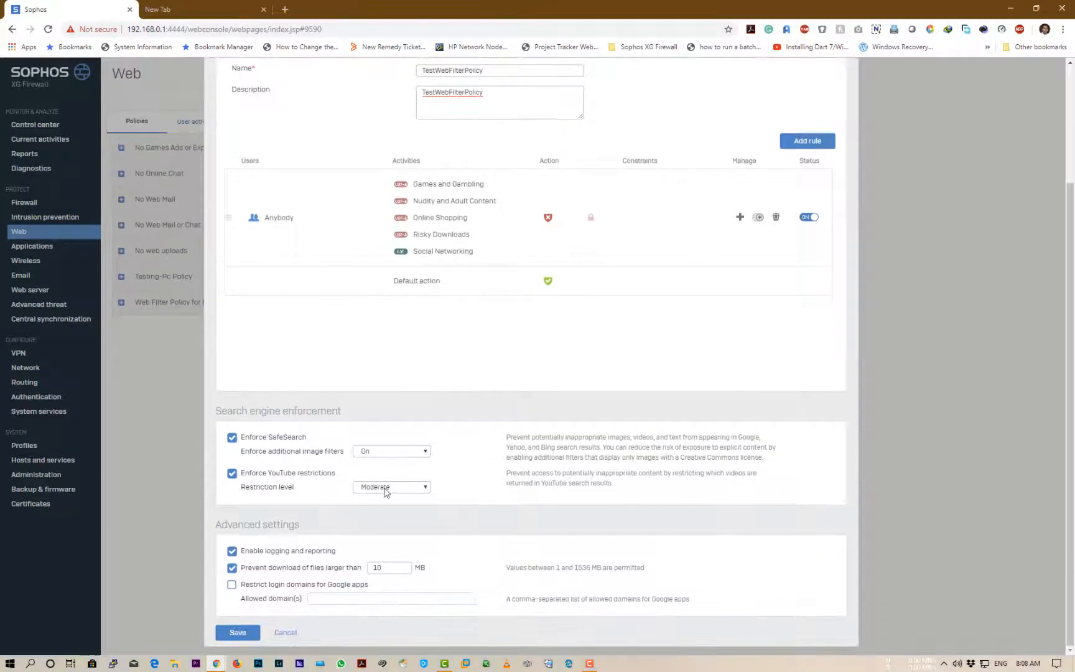
pyautogui.click(237, 632)
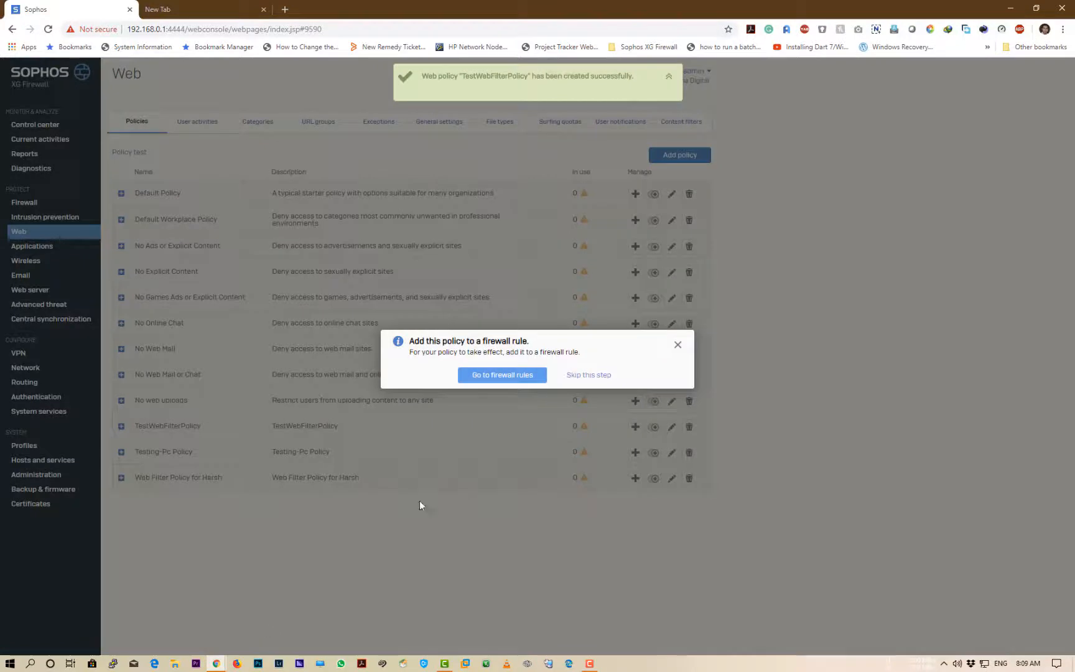
pyautogui.click(589, 375)
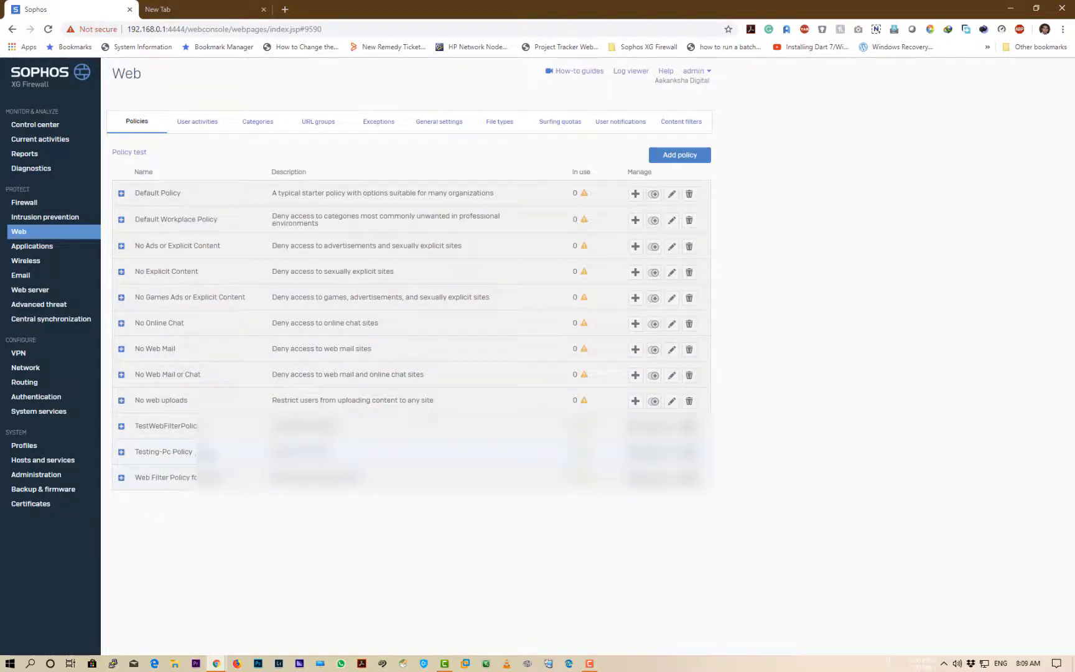
# Expand the Testing-Pc Policy to view its rules, then collapse it again
pyautogui.moveTo(204, 457); pyautogui.dragTo(137, 459)
pyautogui.scroll(-2, 272, 607)
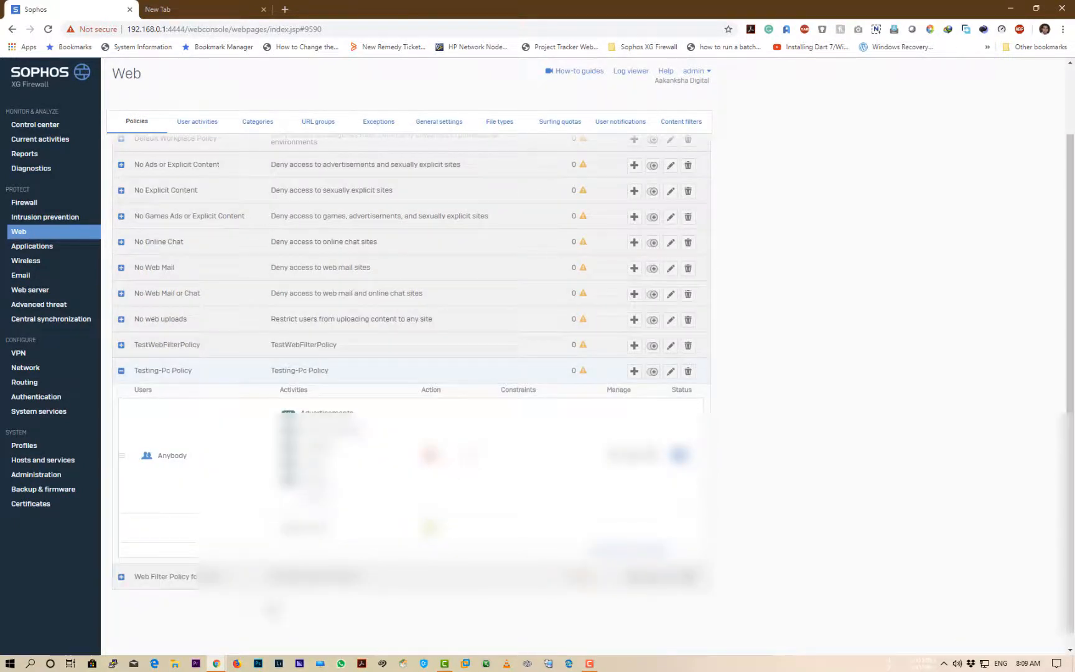
pyautogui.click(121, 372)
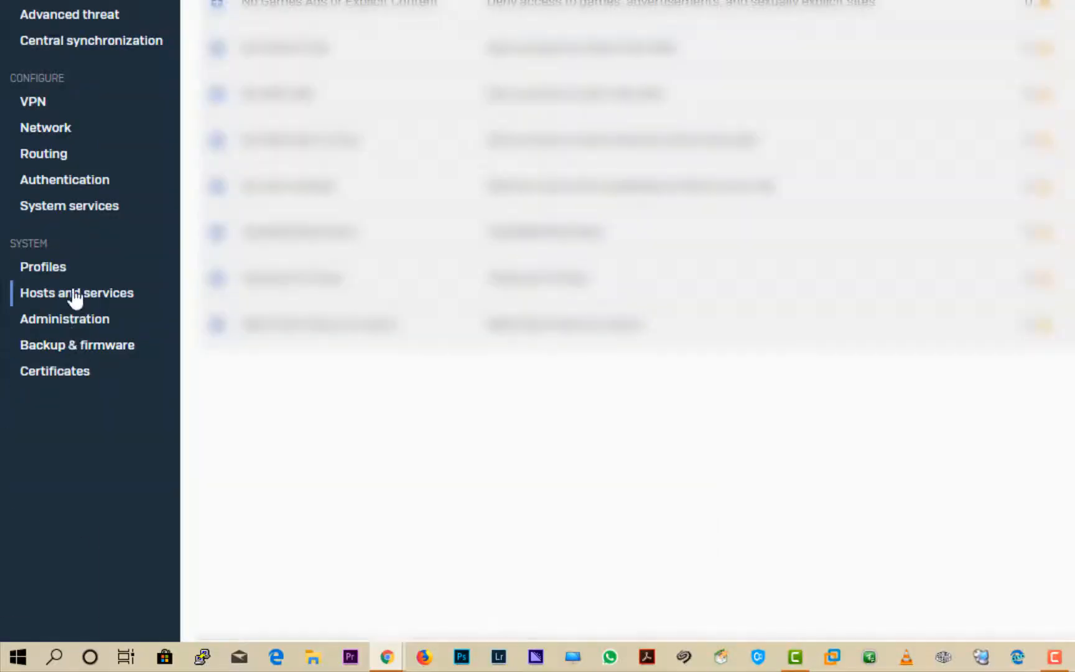
# Review the IP hosts list, highlighting a PC host's name, IP and IPv4 columns
pyautogui.click(42, 461)
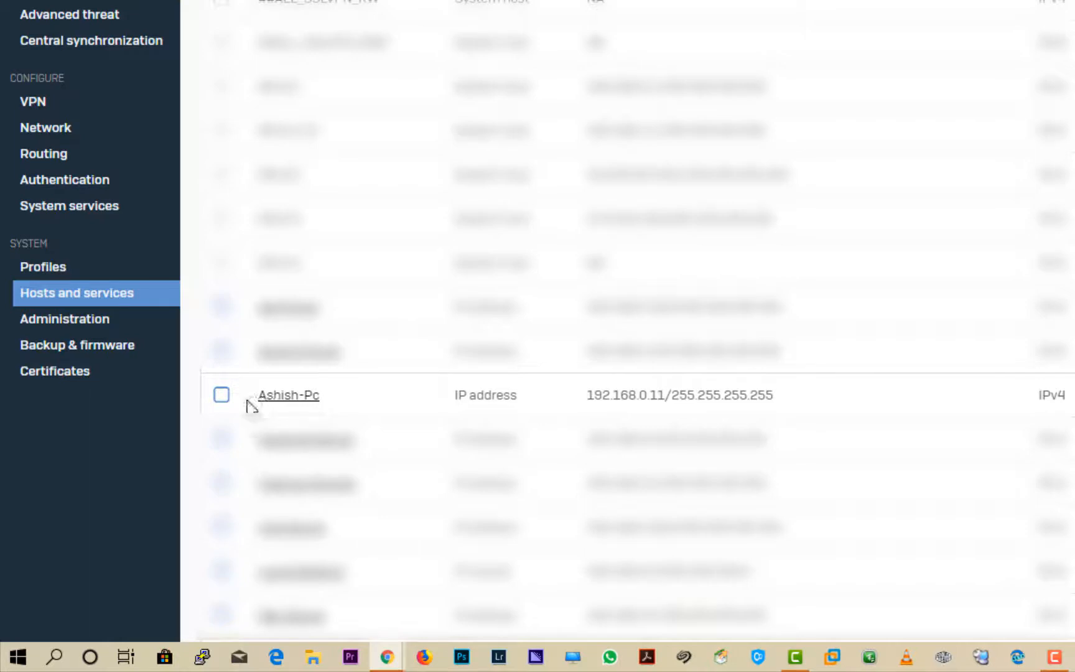
pyautogui.moveTo(252, 405); pyautogui.dragTo(787, 398)
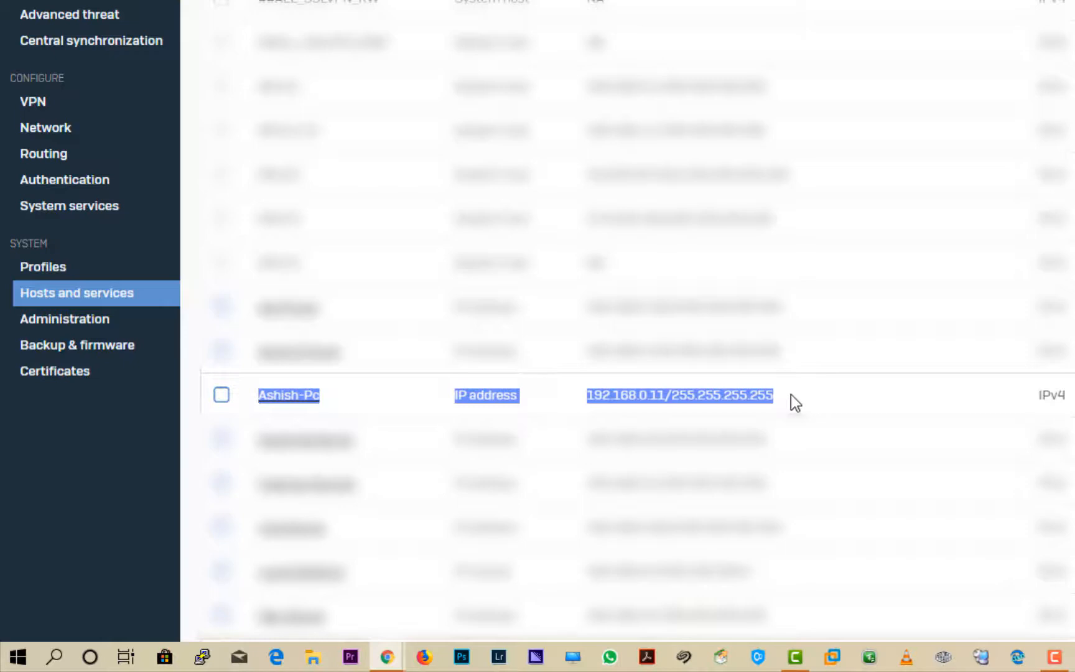
pyautogui.moveTo(790, 395); pyautogui.dragTo(1068, 398)
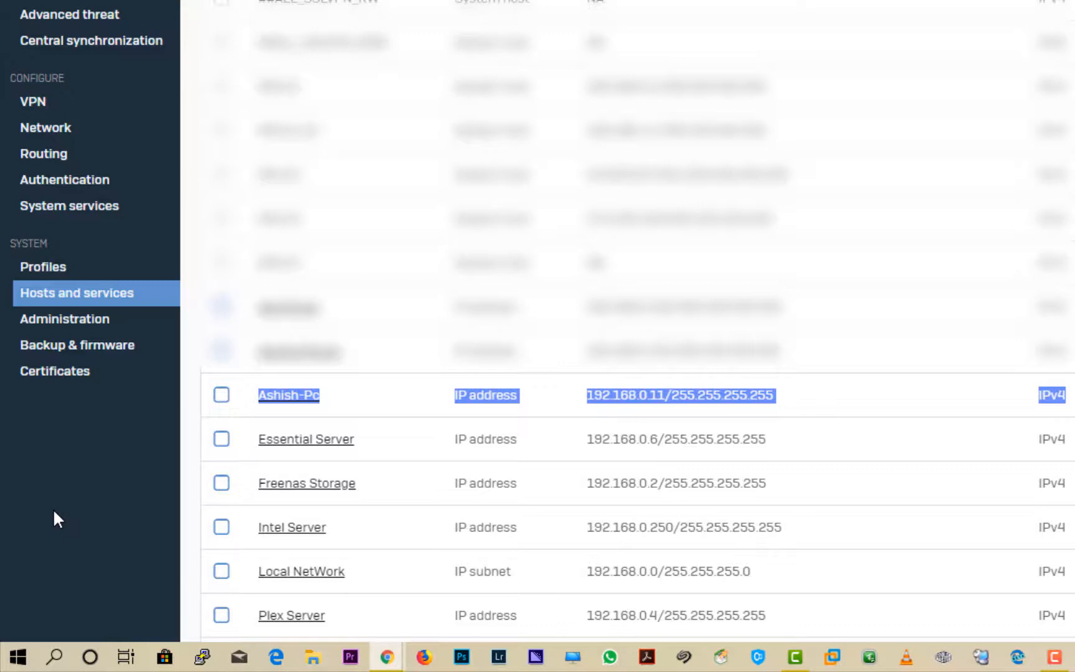
pyautogui.click(70, 434)
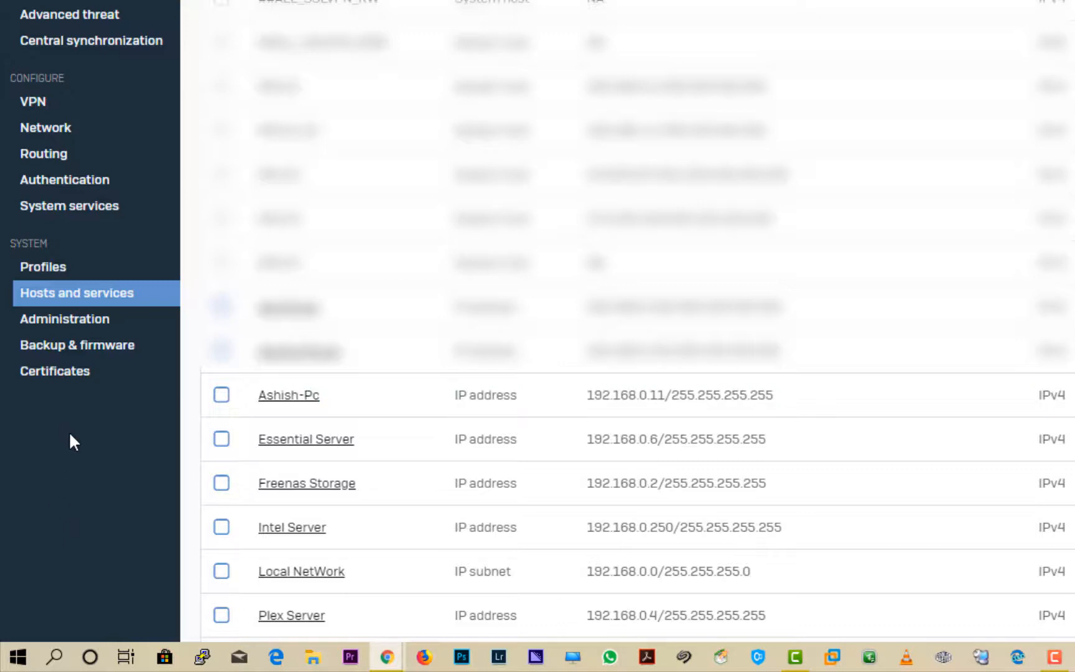
pyautogui.click(60, 376)
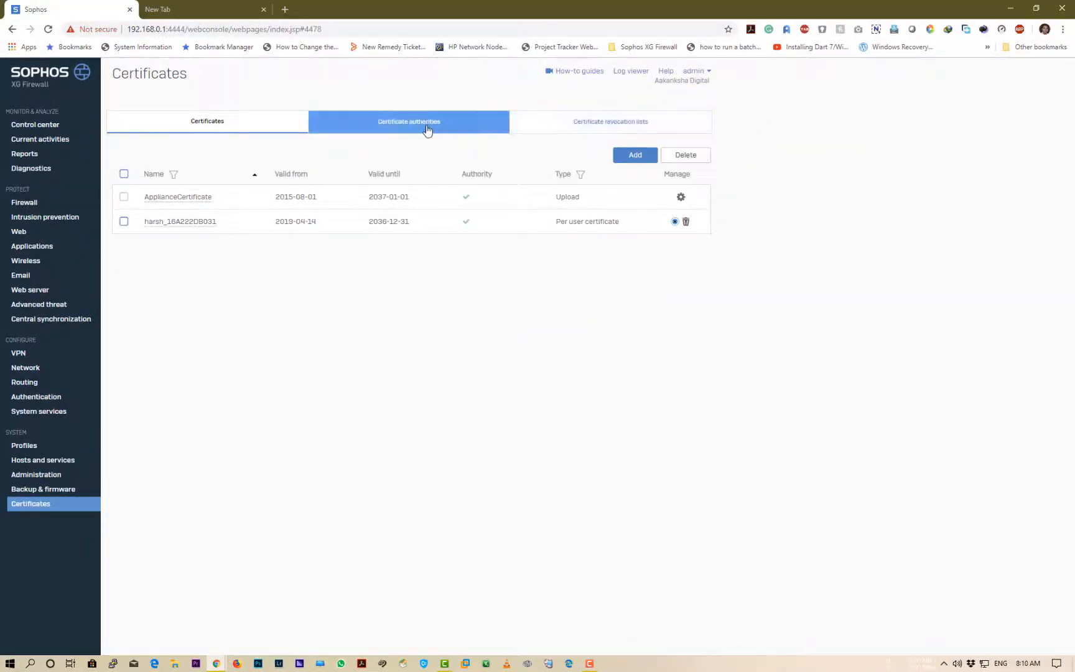
# Download the SecurityAppliance_SSL_CA certificate from the Certificate authorities list
pyautogui.click(256, 123)
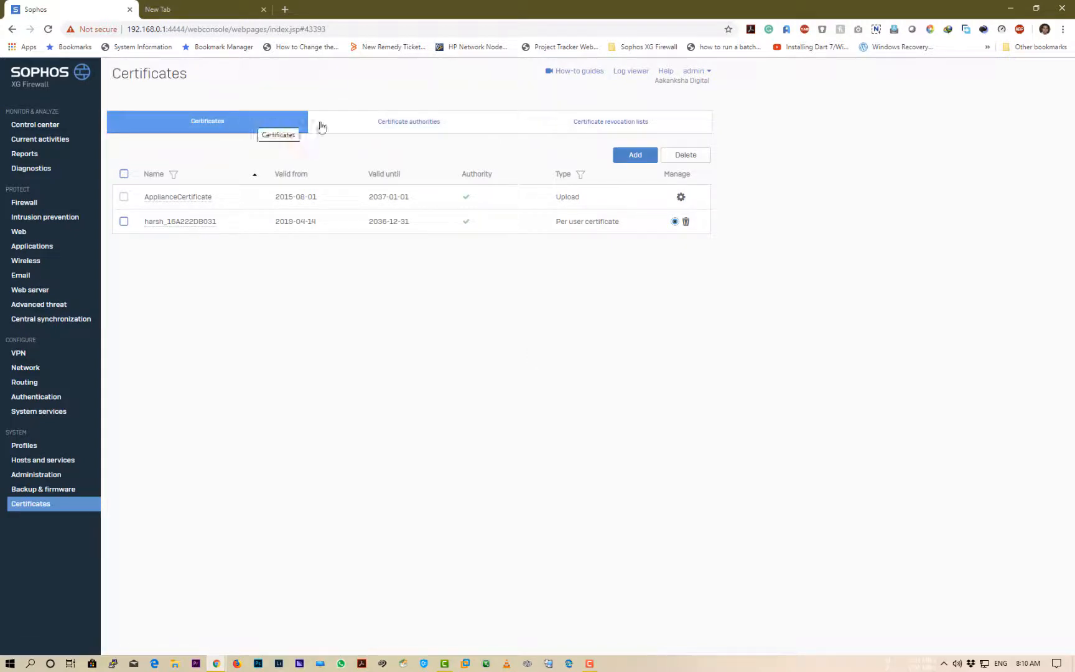
pyautogui.click(432, 127)
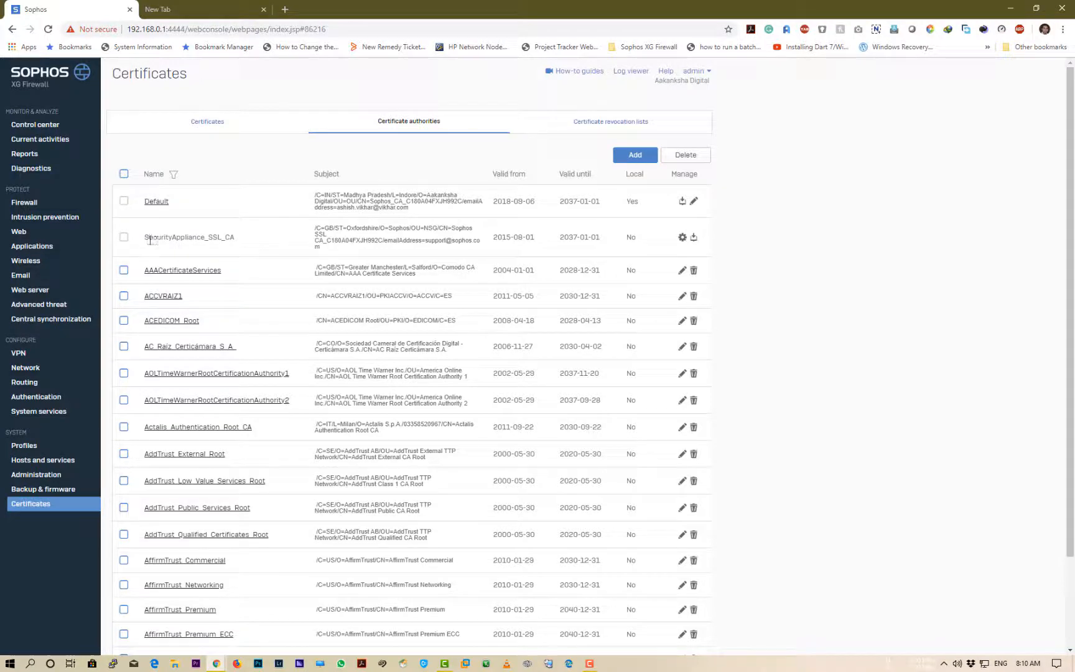
pyautogui.moveTo(145, 238); pyautogui.dragTo(784, 243)
pyautogui.click(753, 254)
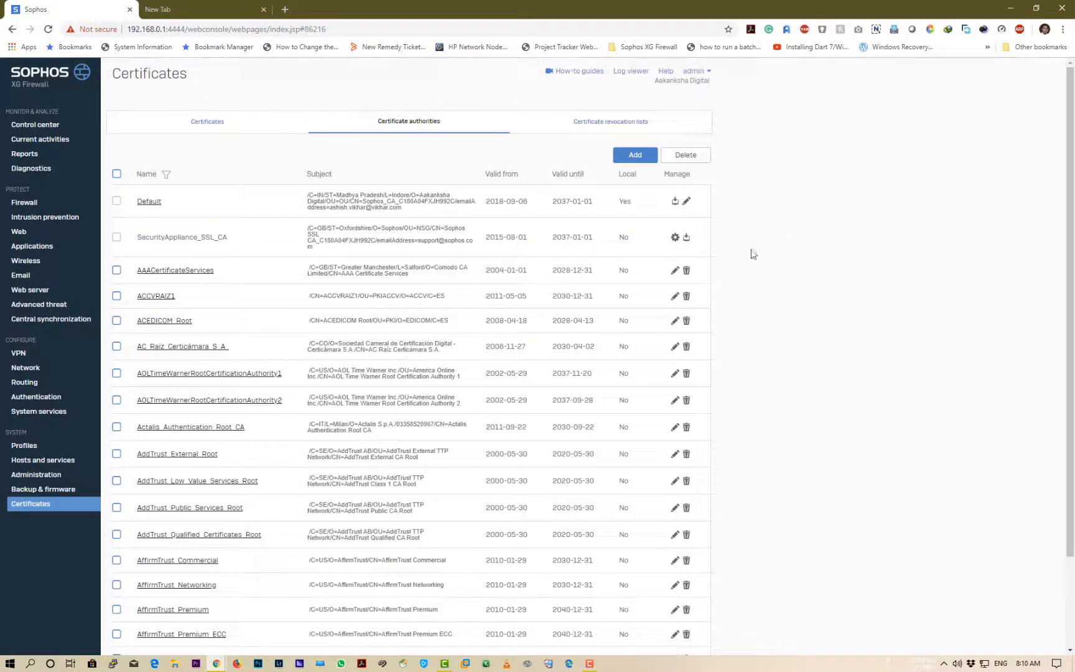
pyautogui.click(686, 239)
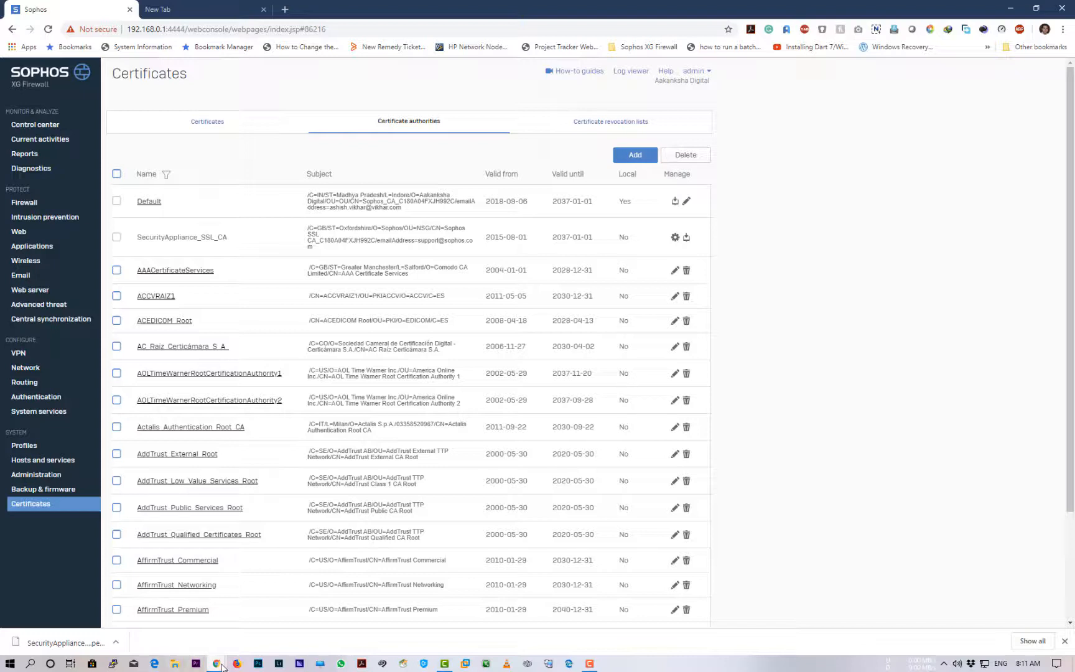
pyautogui.click(1062, 29)
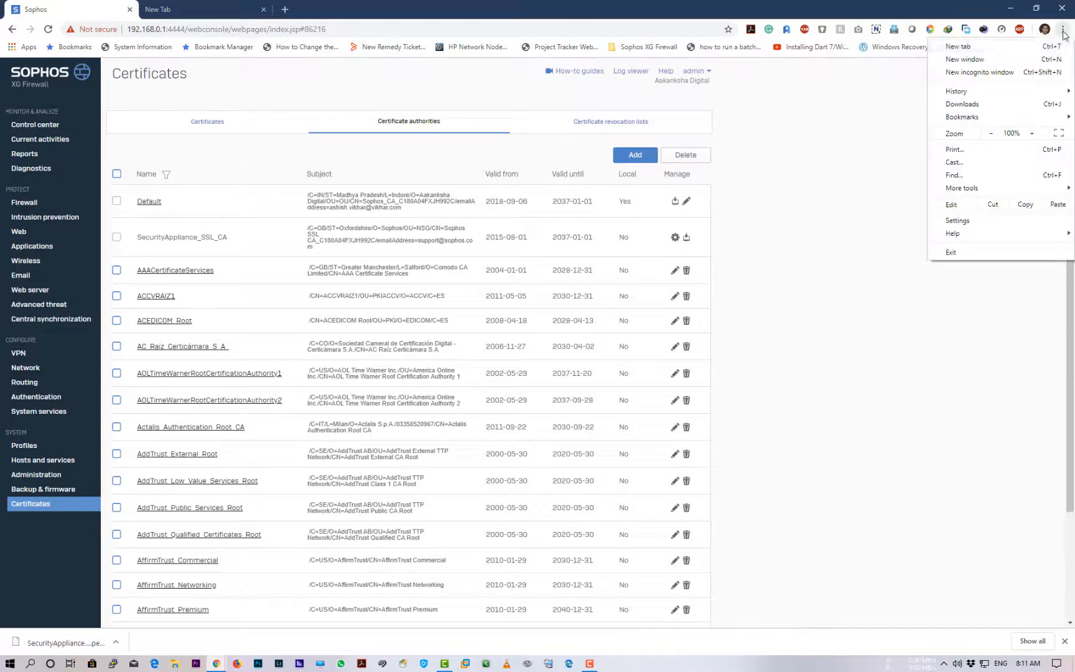
# From Chrome settings, open Manage certificates and show the Trusted Root Certification Authorities list
pyautogui.click(957, 221)
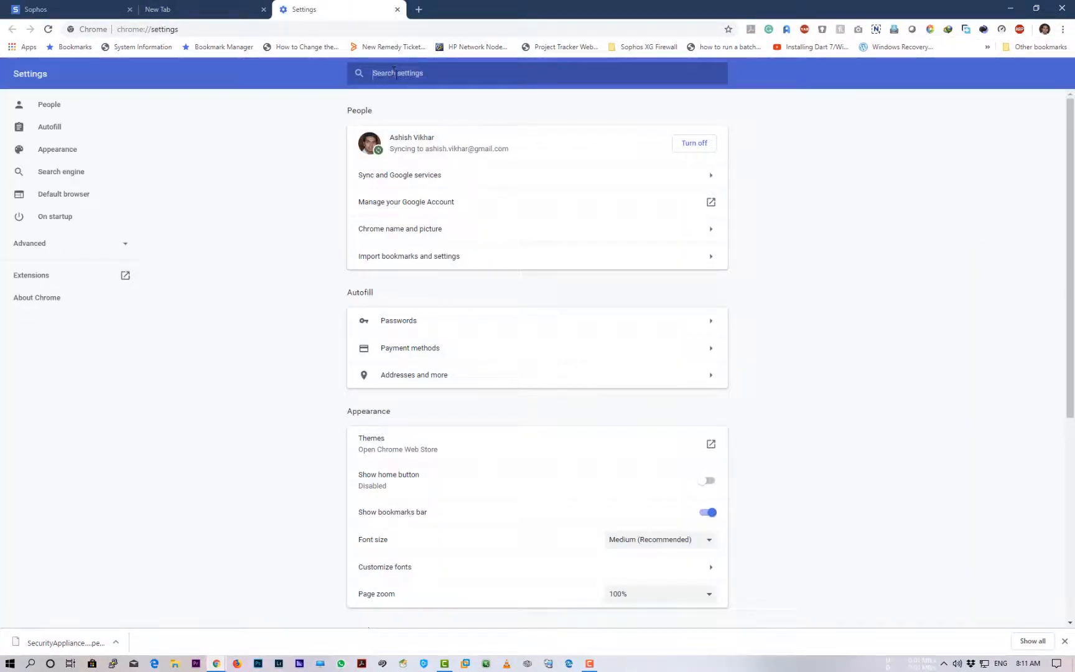
pyautogui.write('certi')
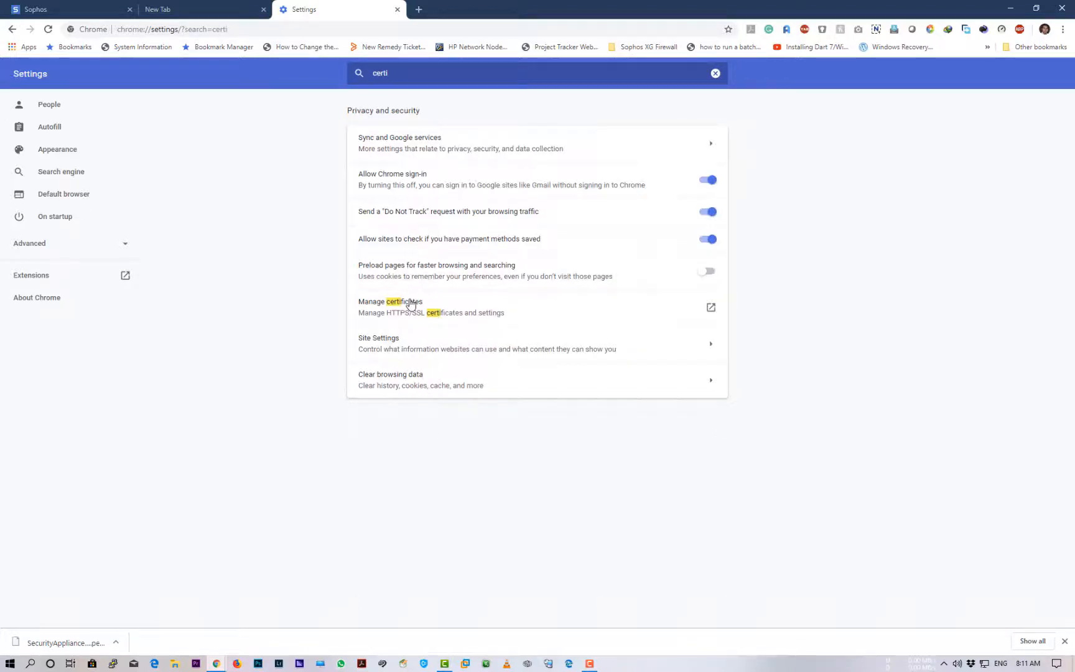
pyautogui.click(410, 303)
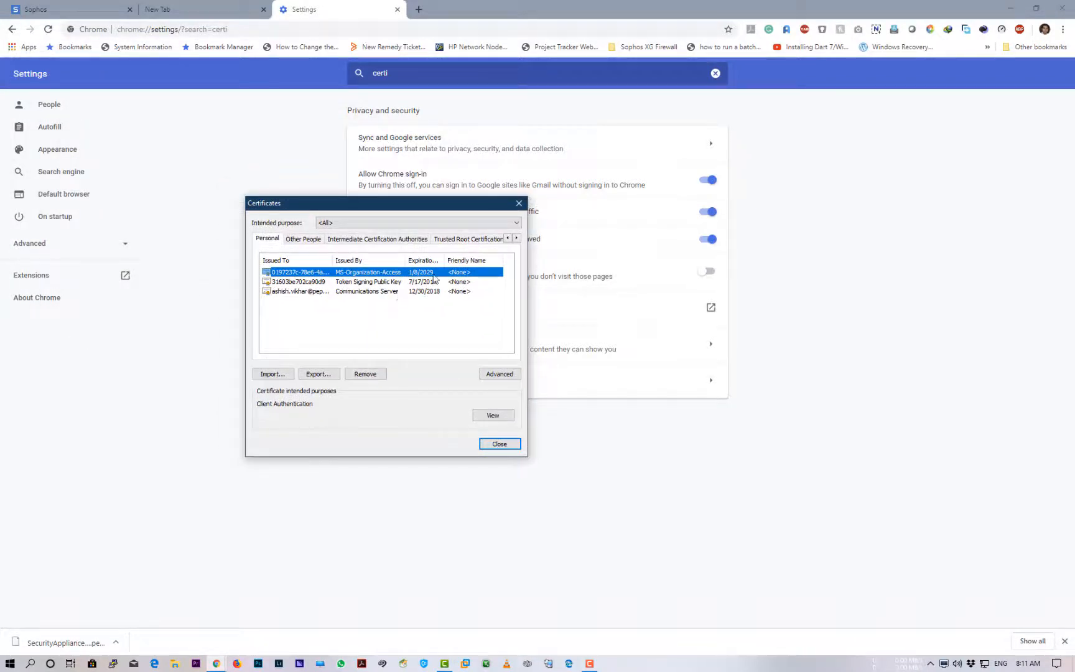
pyautogui.click(467, 240)
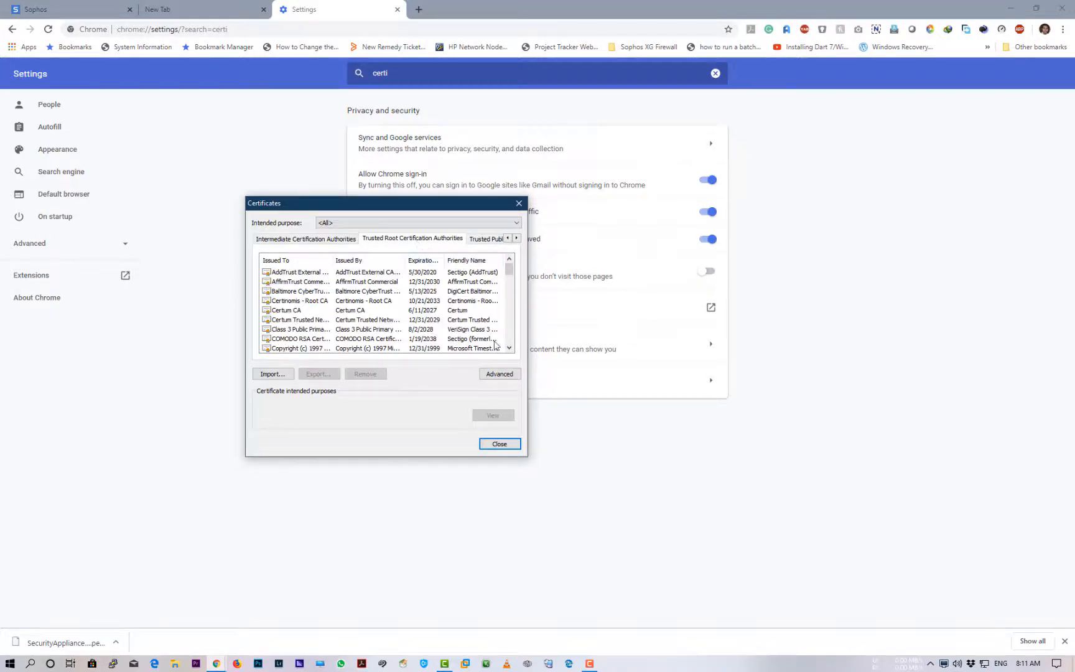
pyautogui.click(507, 376)
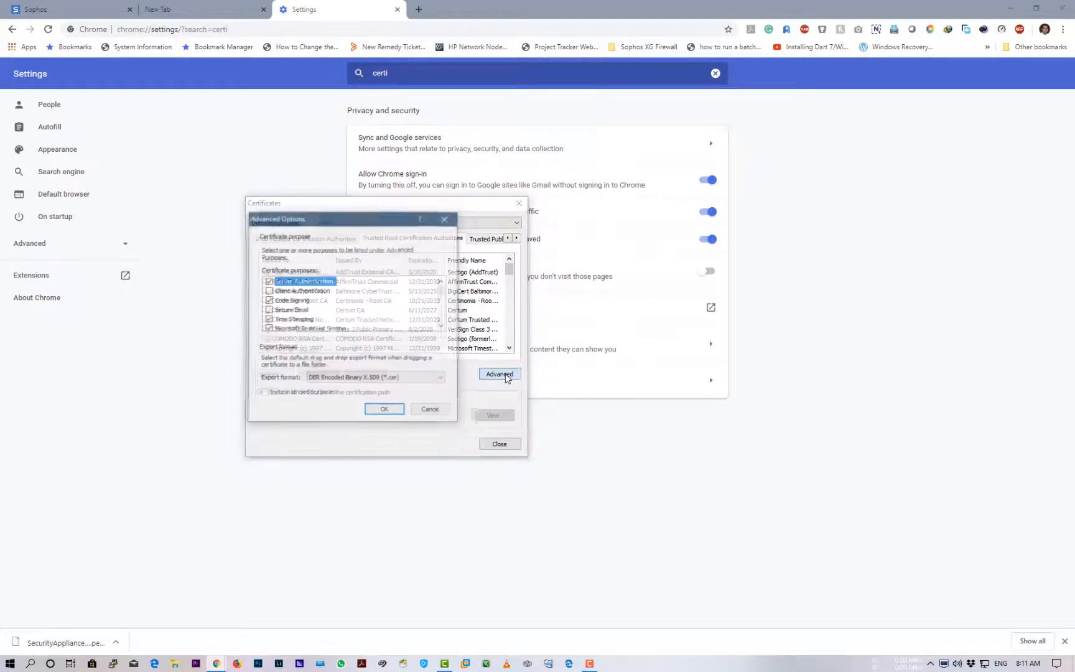
pyautogui.click(430, 413)
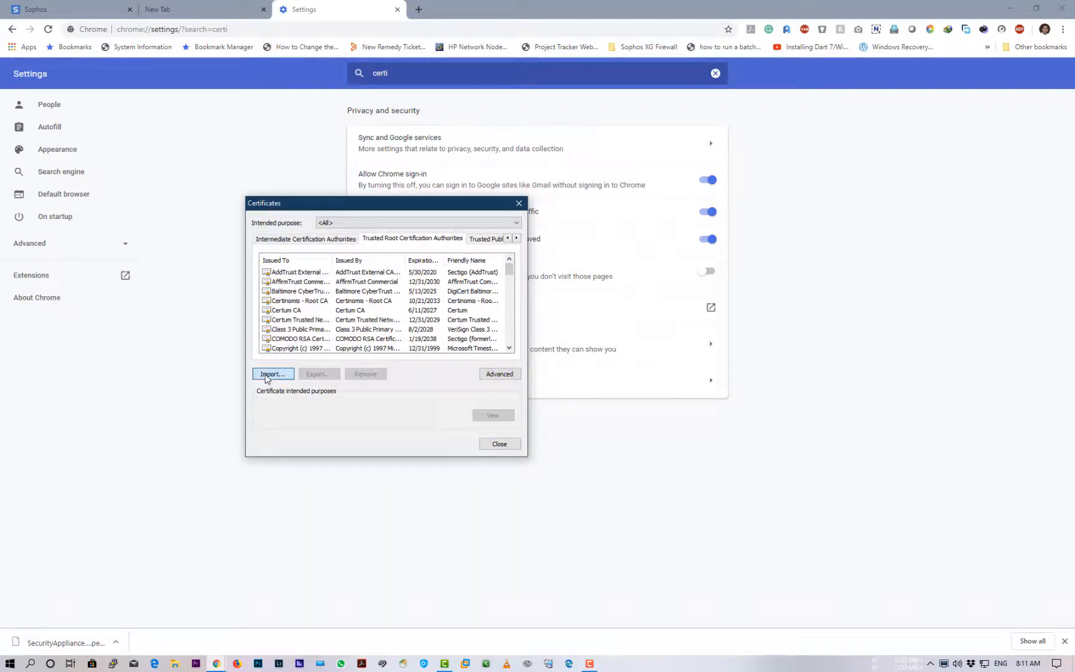
# Start a certificate import and pick SecurityAppliance_SSL_CA (1).pem from Downloads, showing all file types
pyautogui.click(272, 377)
pyautogui.click(468, 460)
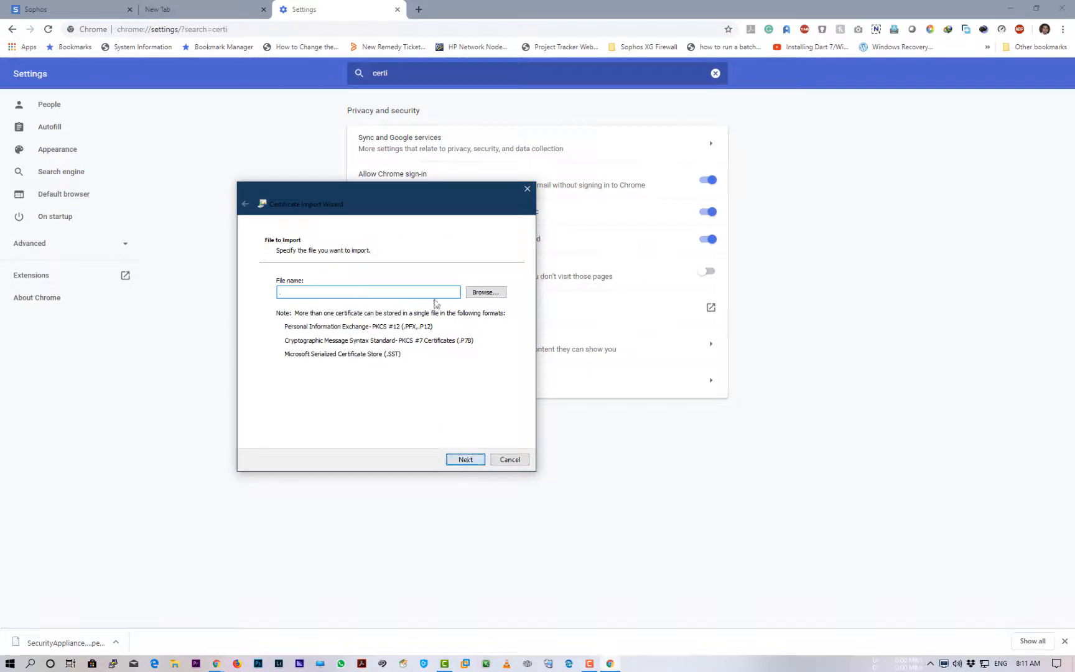
pyautogui.click(484, 293)
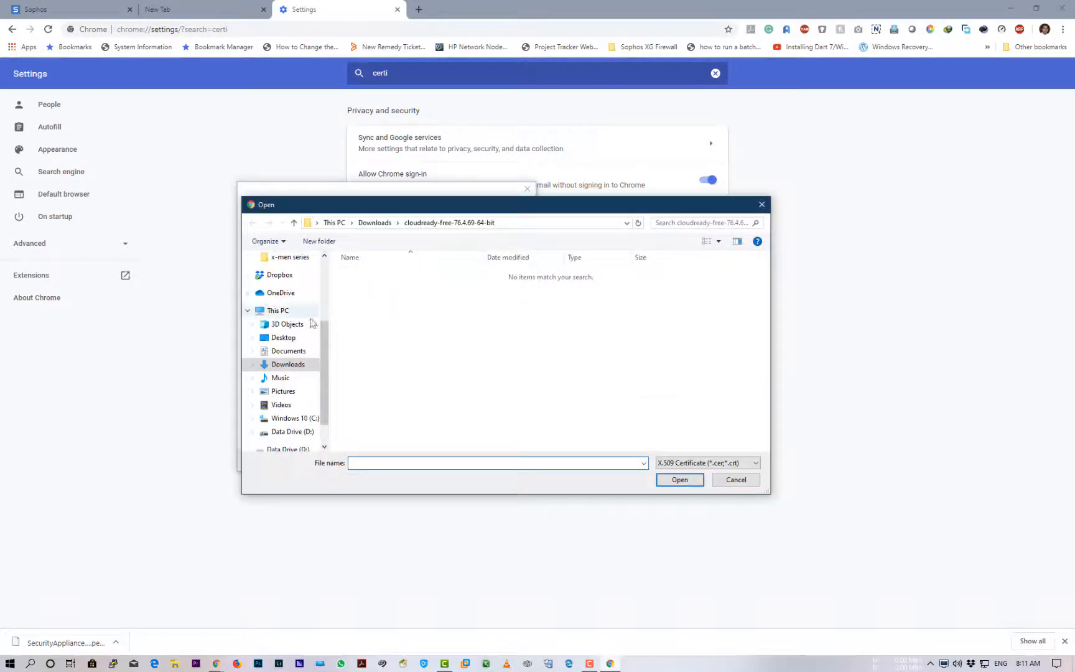
pyautogui.click(301, 366)
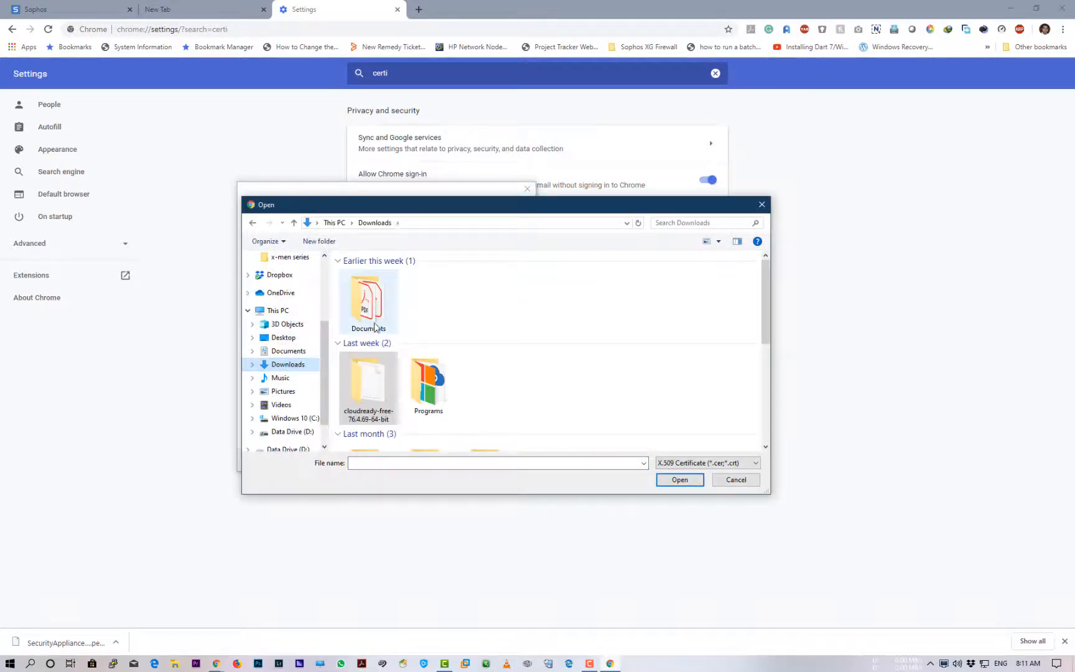
pyautogui.click(707, 463)
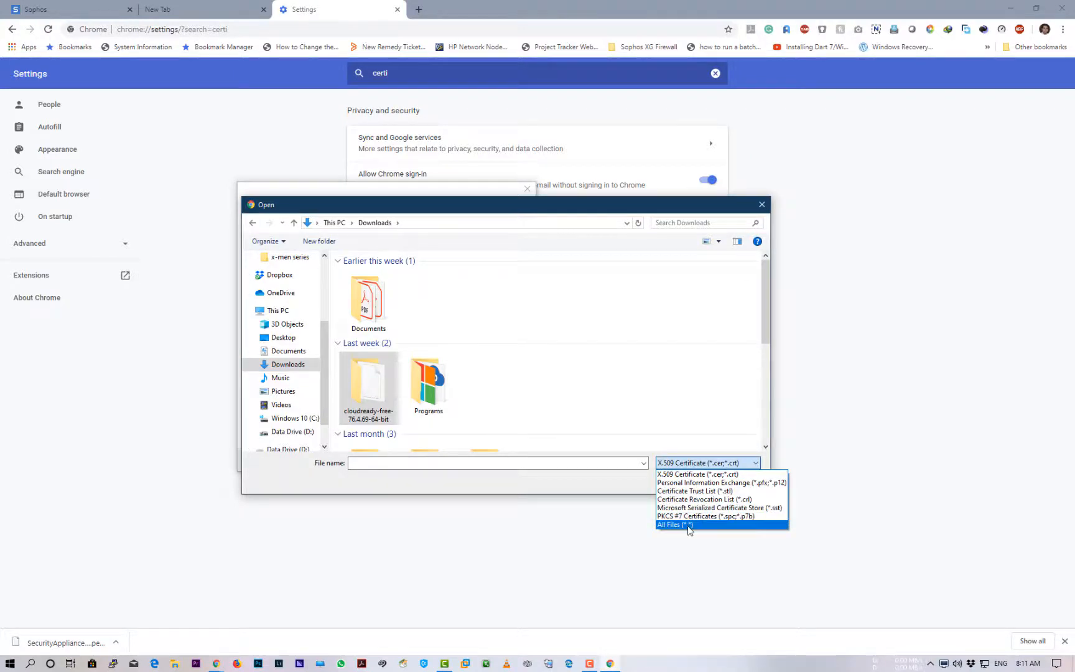
pyautogui.click(692, 526)
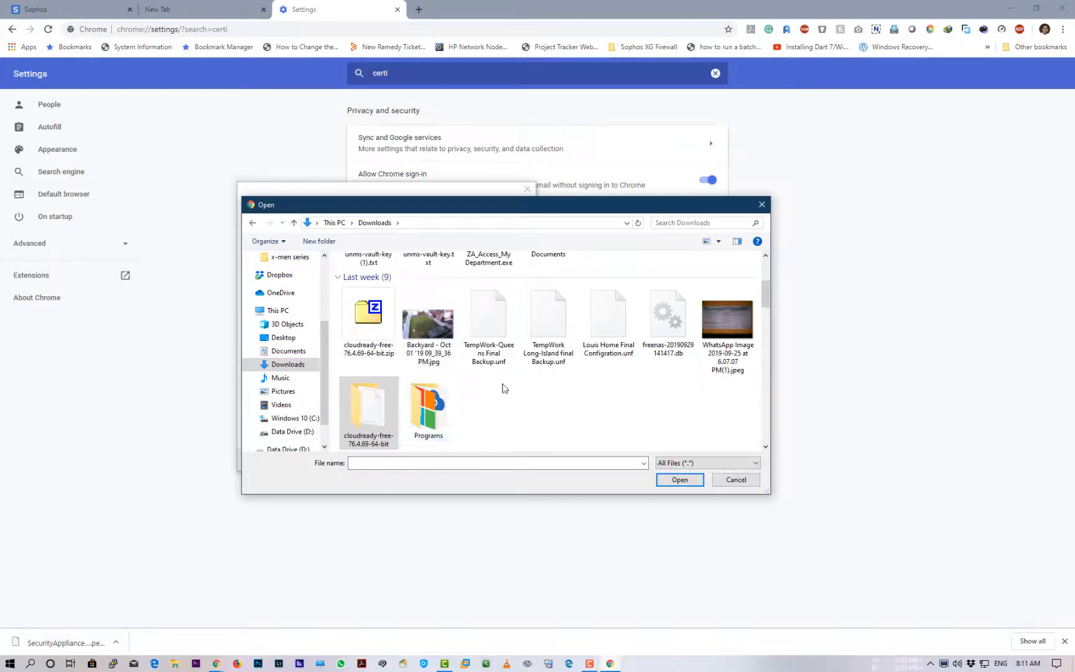
pyautogui.scroll(3, 504, 387)
pyautogui.click(373, 308)
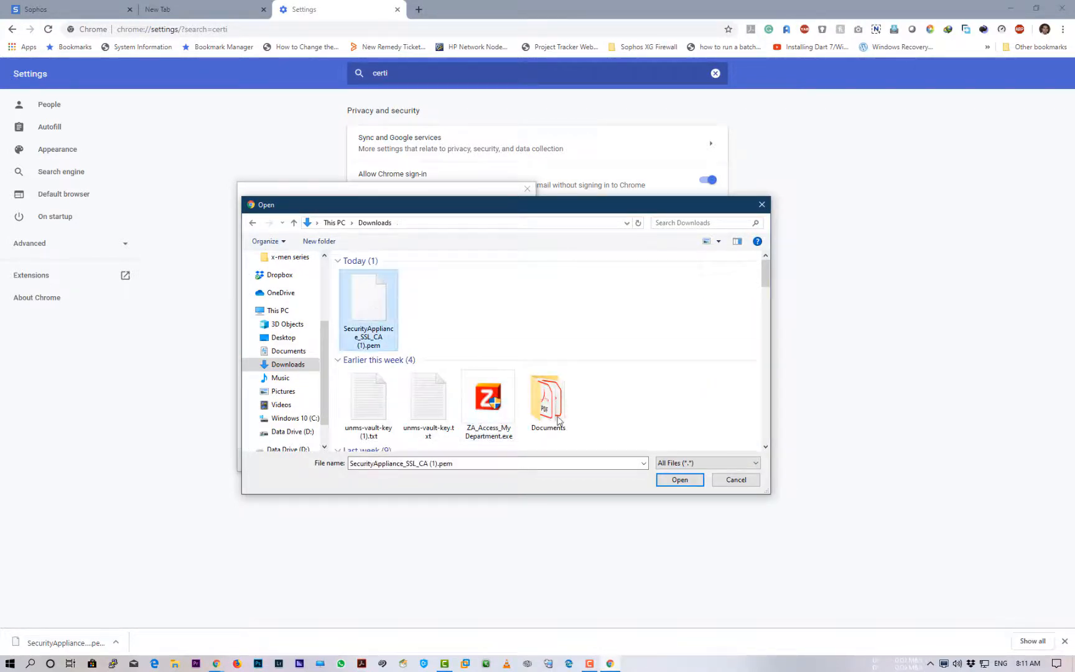
pyautogui.click(678, 480)
# Place the certificate in Trusted Root Certification Authorities, finish the import and close the Certificates window
pyautogui.click(481, 461)
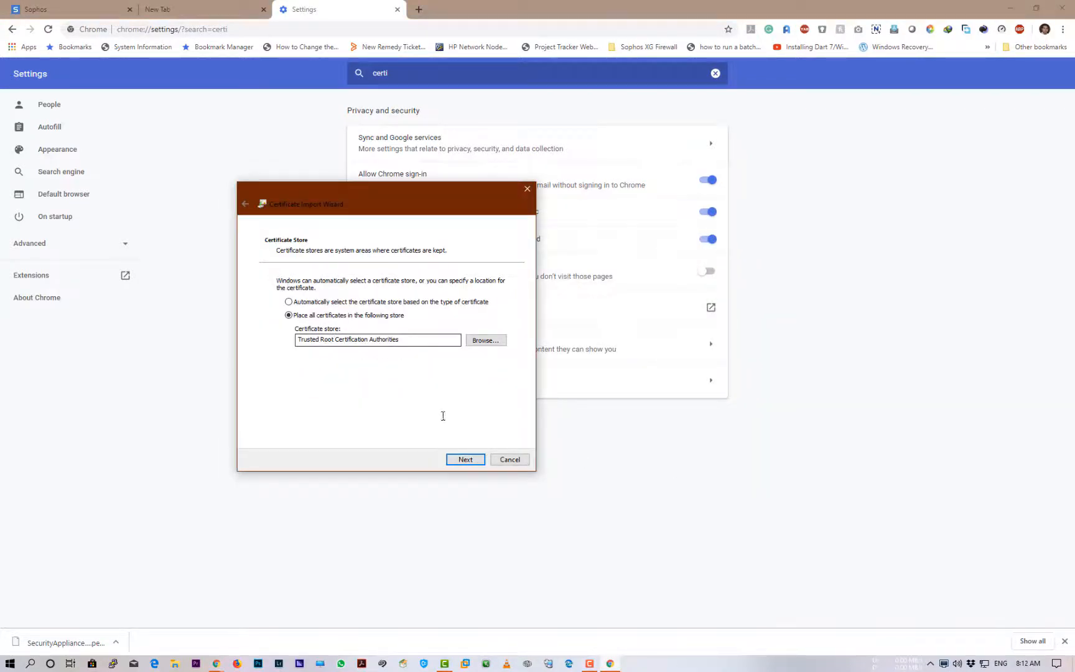
pyautogui.click(465, 460)
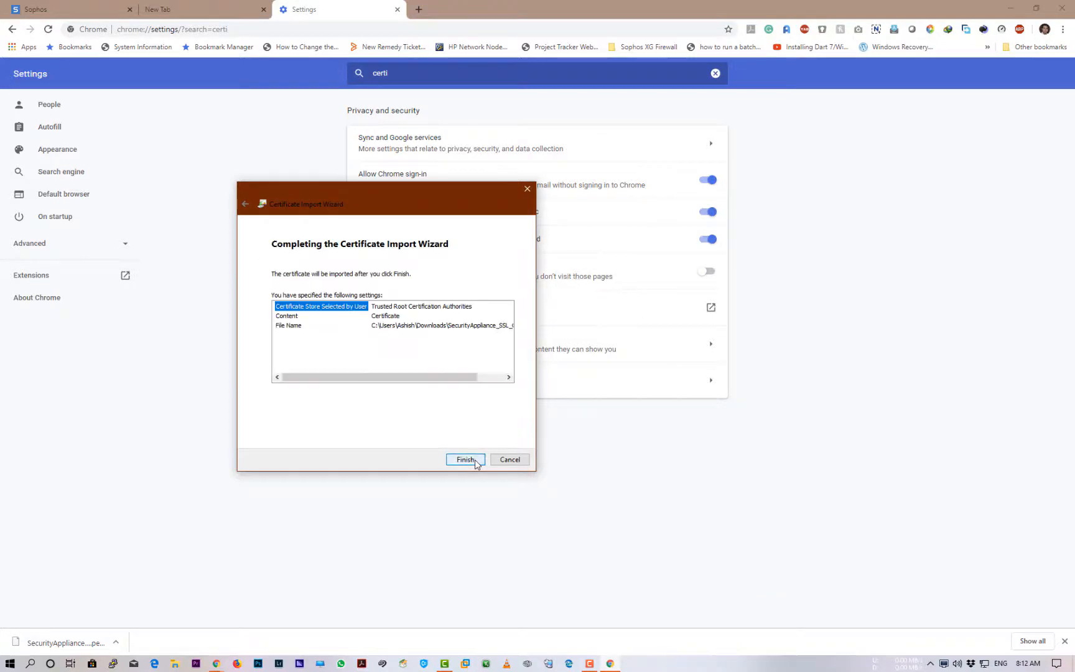
pyautogui.click(466, 460)
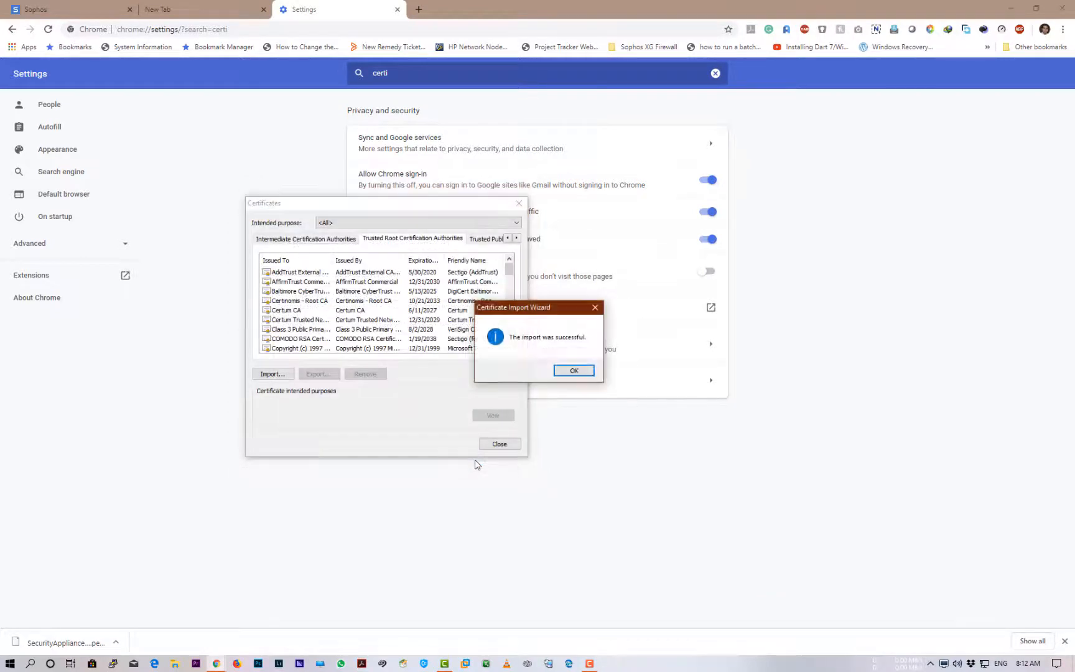
pyautogui.click(576, 371)
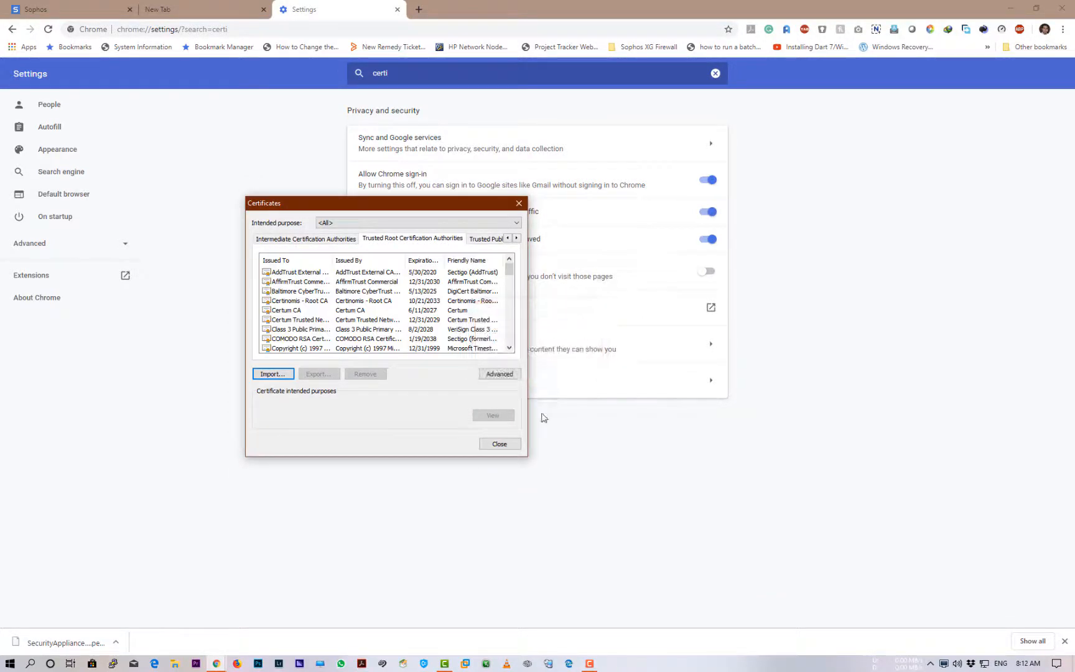
pyautogui.click(498, 444)
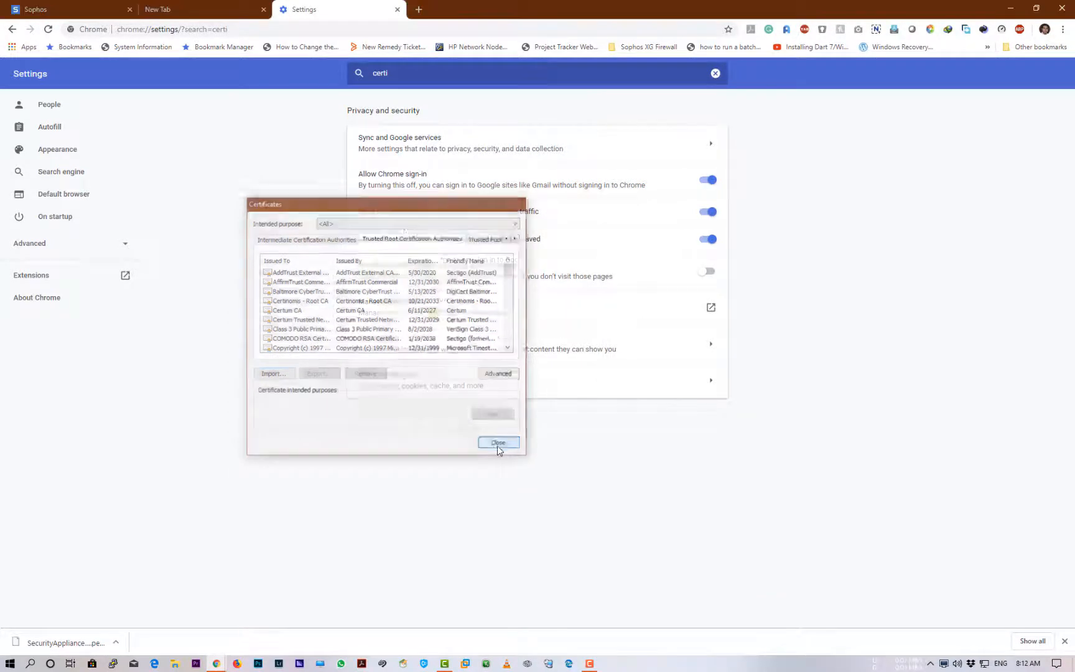
pyautogui.click(27, 7)
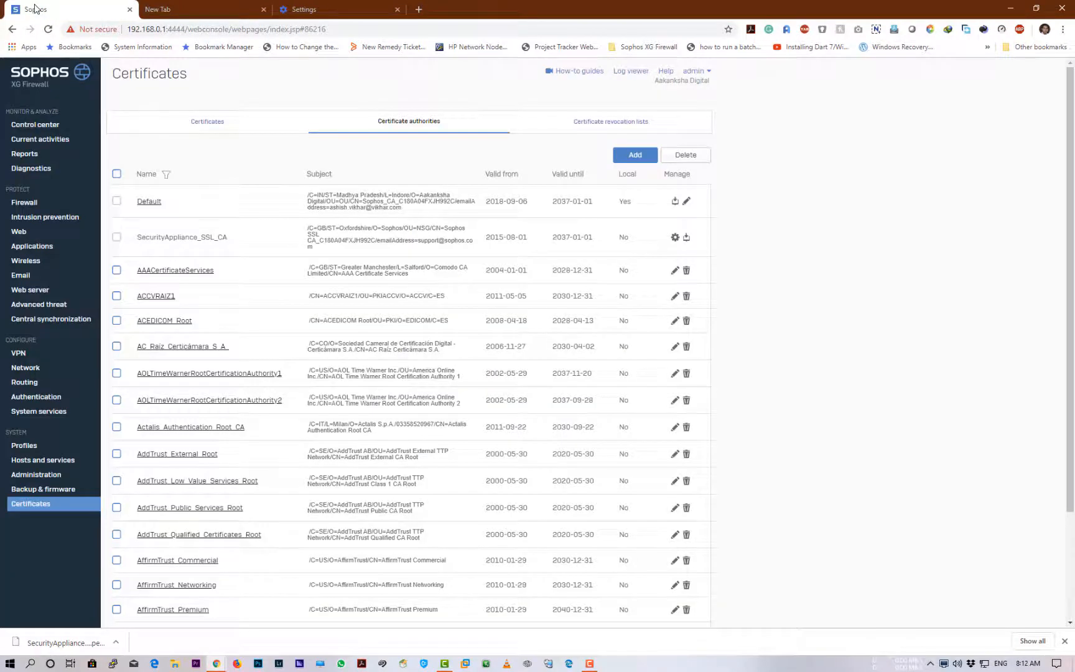
# Go to the Firewall page and start adding a new user/network rule
pyautogui.click(29, 205)
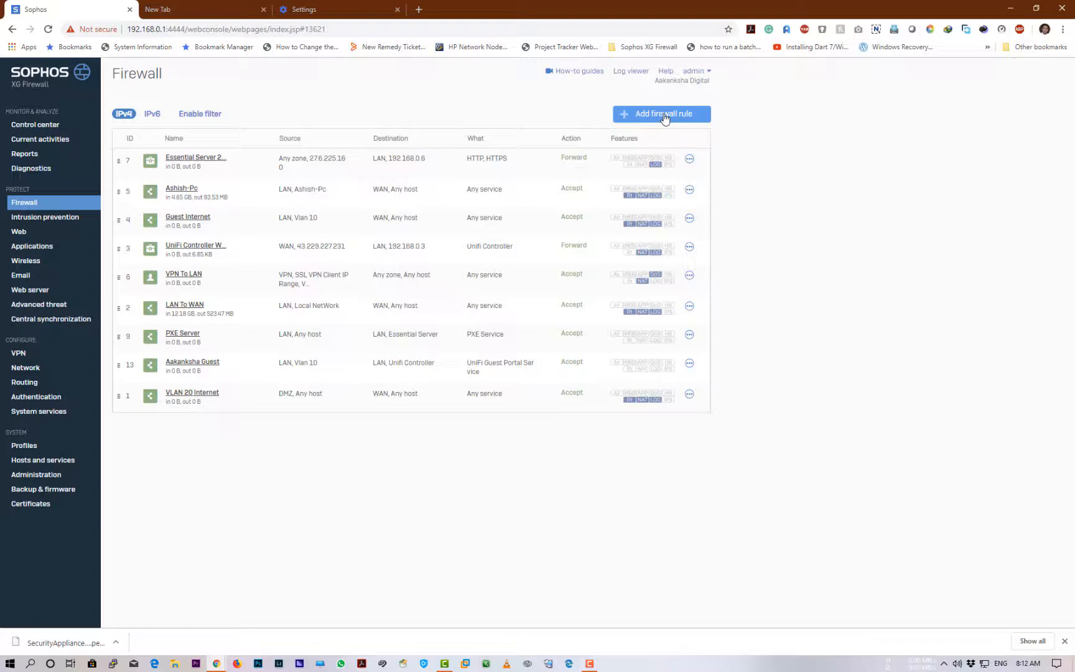
pyautogui.click(665, 118)
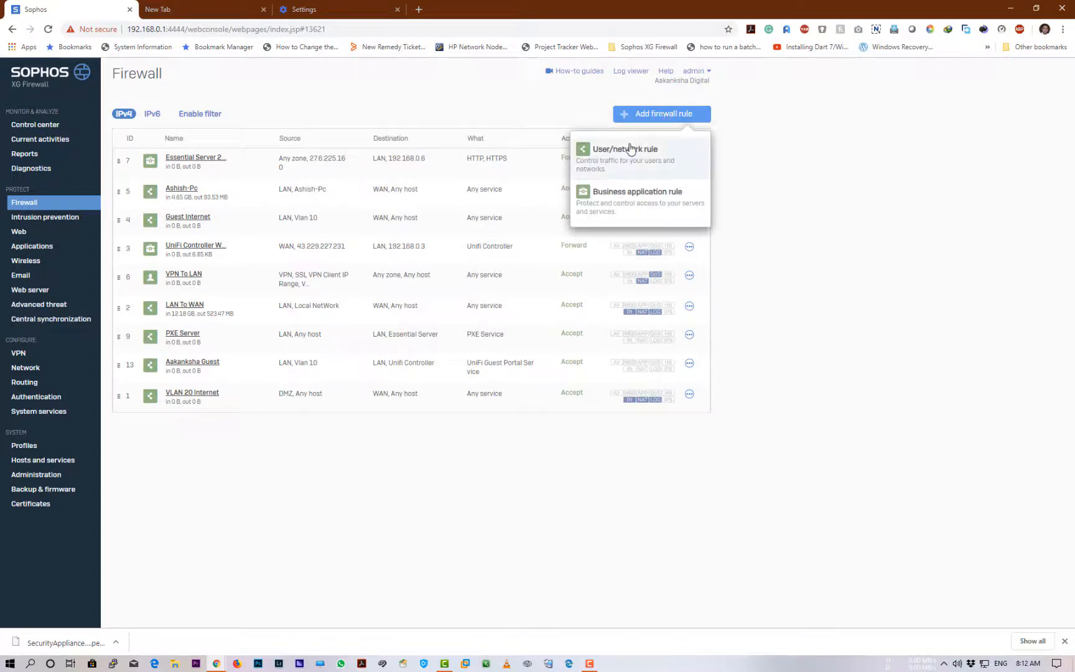
pyautogui.click(619, 158)
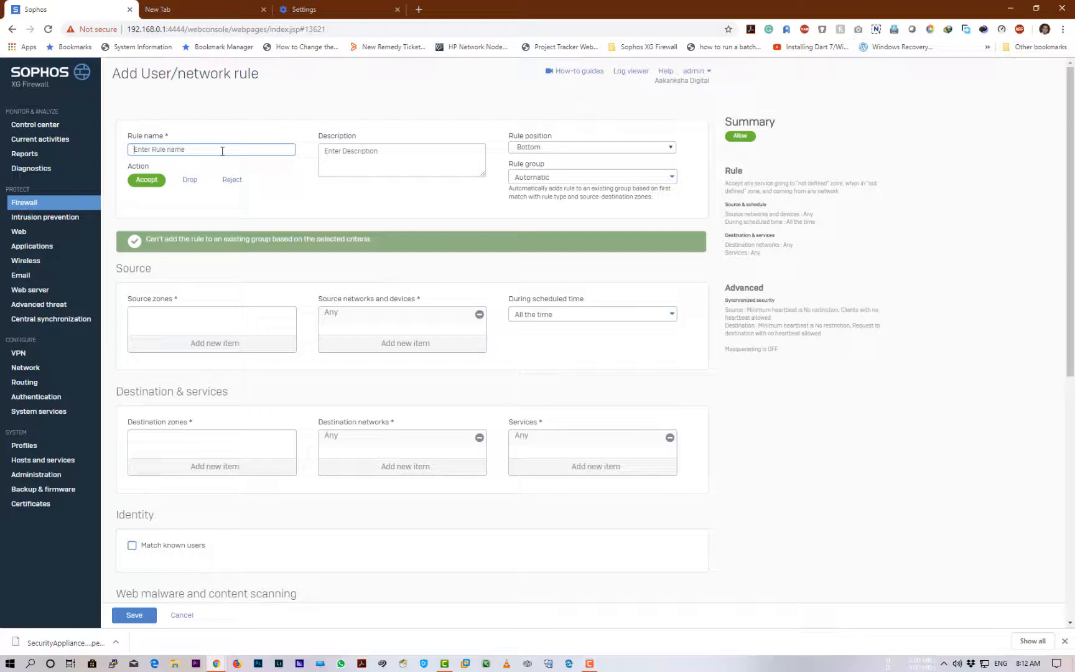
# Name the rule 'WebFilter Rule for' the user's PC and copy that name into Description
pyautogui.write('Test')
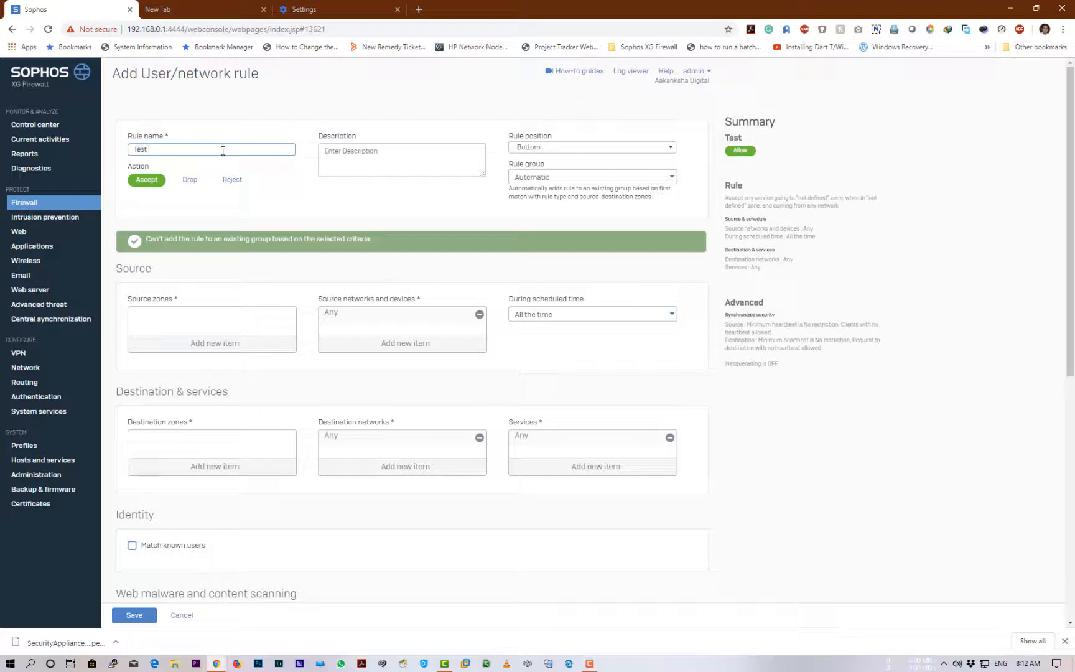
pyautogui.press('BackSpace')
pyautogui.press('BackSpace')
pyautogui.press('BackSpace')
pyautogui.write('WebFilt')
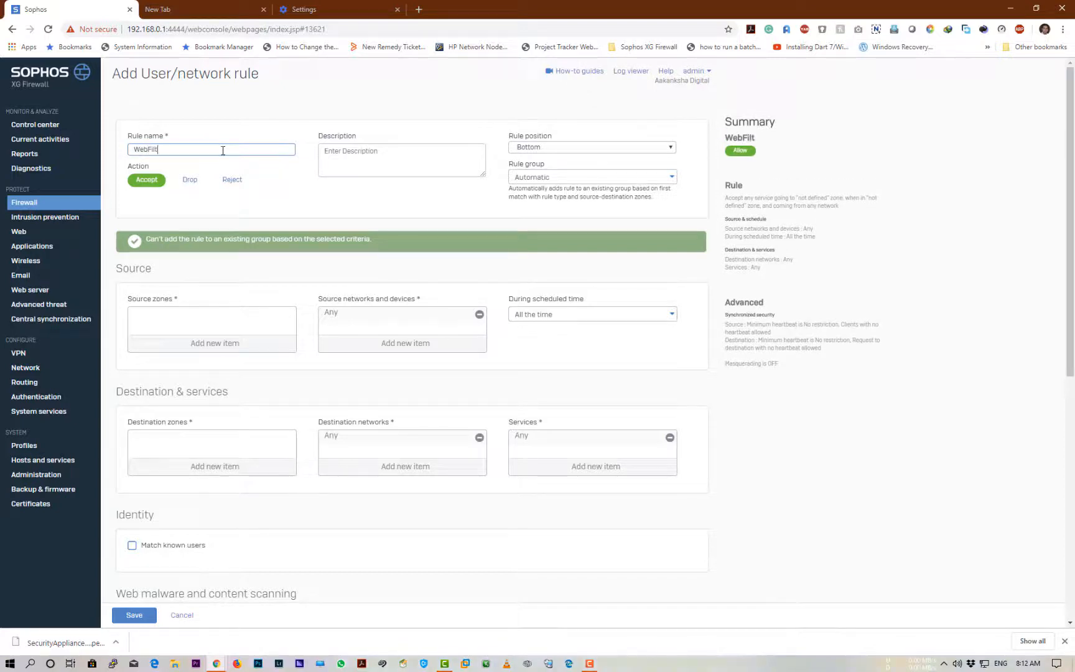
pyautogui.write('er R')
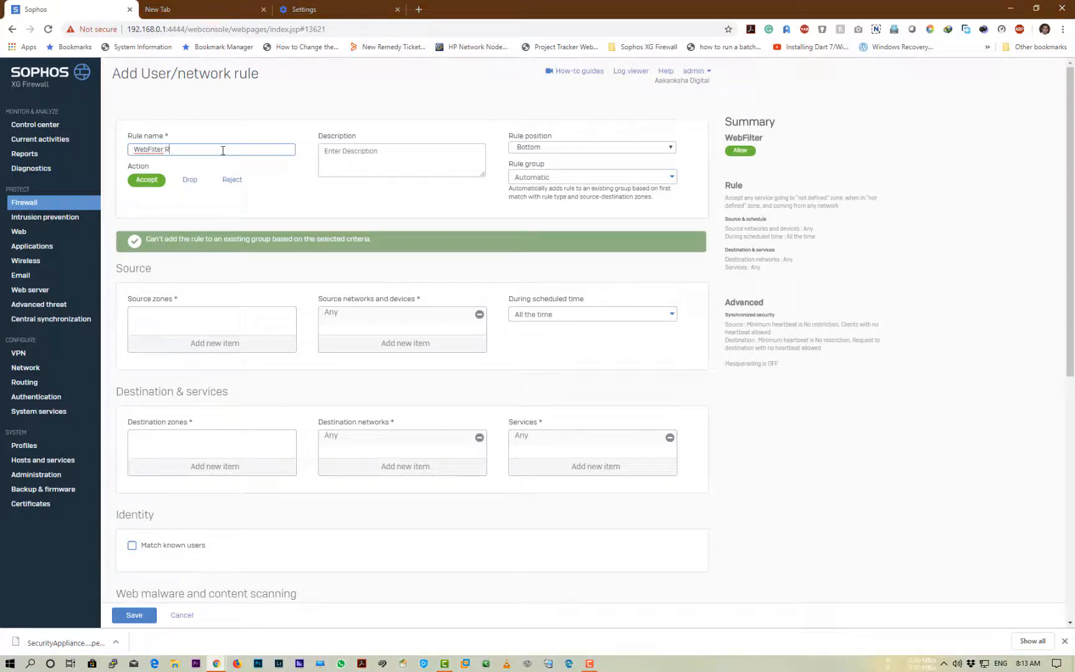
pyautogui.write('ule for Ashish-Pc')
pyautogui.hotkey('ctrl', 'a')
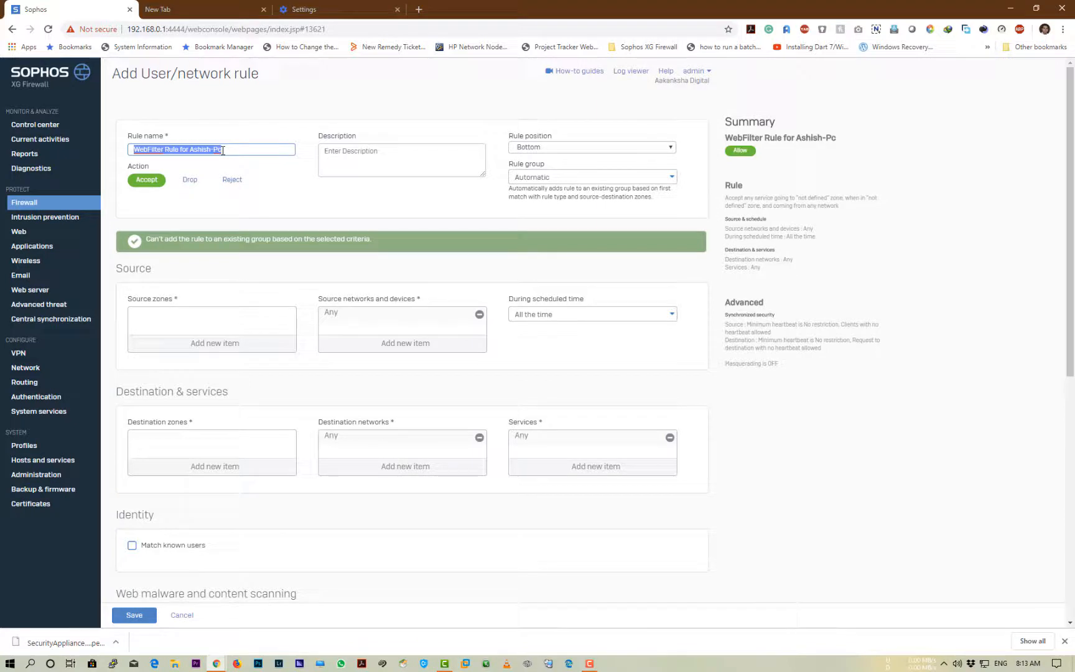
pyautogui.hotkey('ctrl', 'c')
pyautogui.click(389, 153)
pyautogui.hotkey('ctrl', 'v')
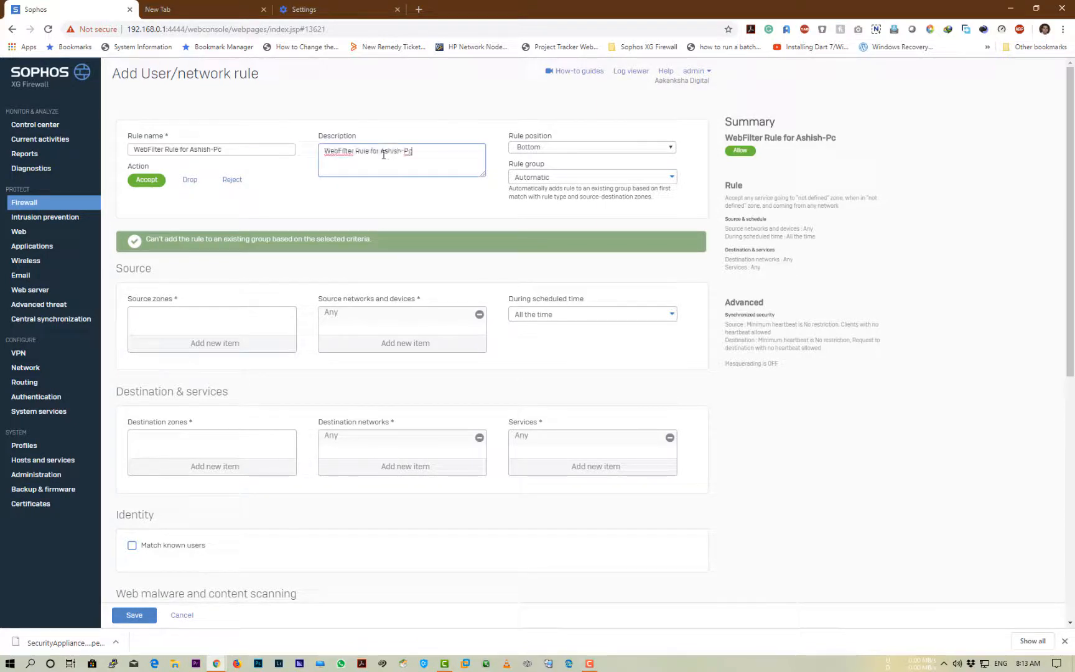
# Set the rule position to Top and the rule group to None
pyautogui.click(532, 149)
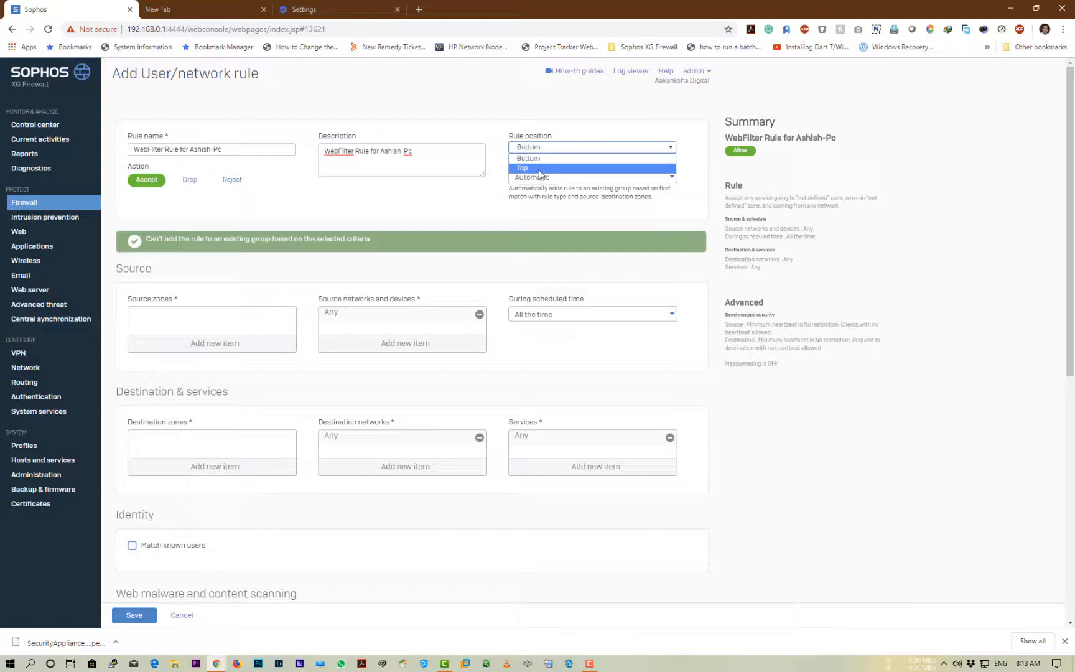
pyautogui.click(538, 169)
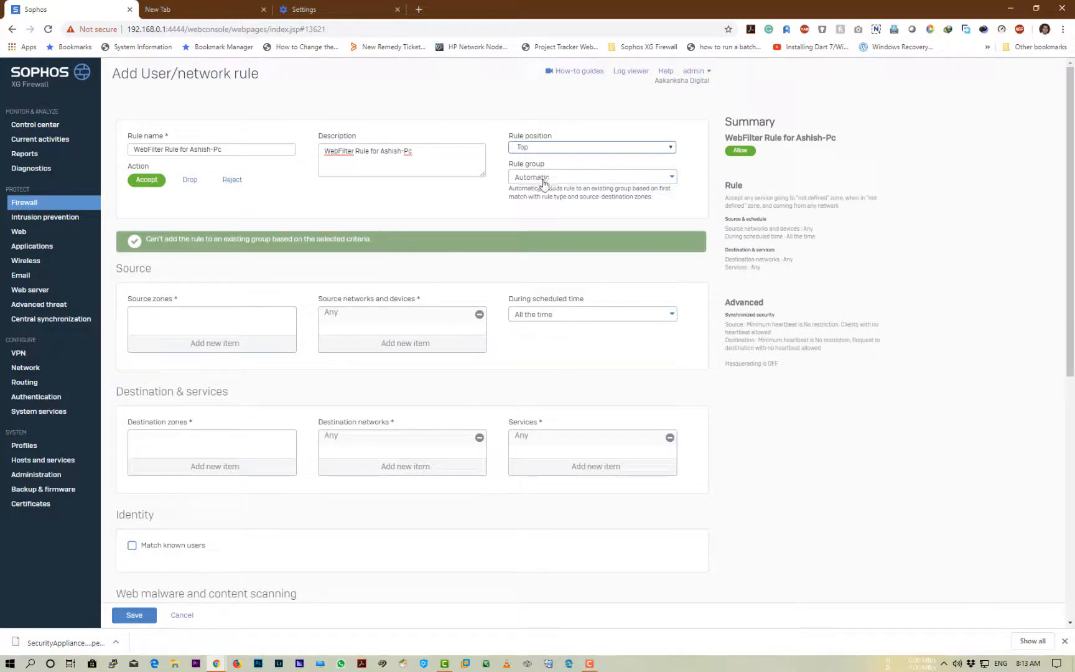
pyautogui.click(543, 179)
pyautogui.click(540, 212)
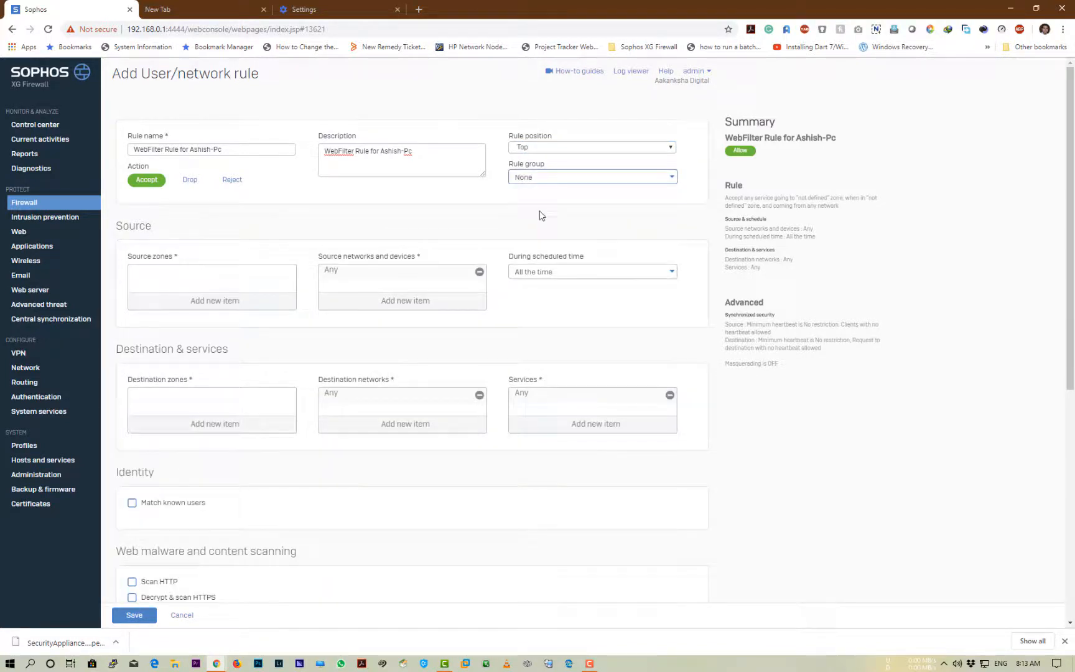
pyautogui.click(541, 184)
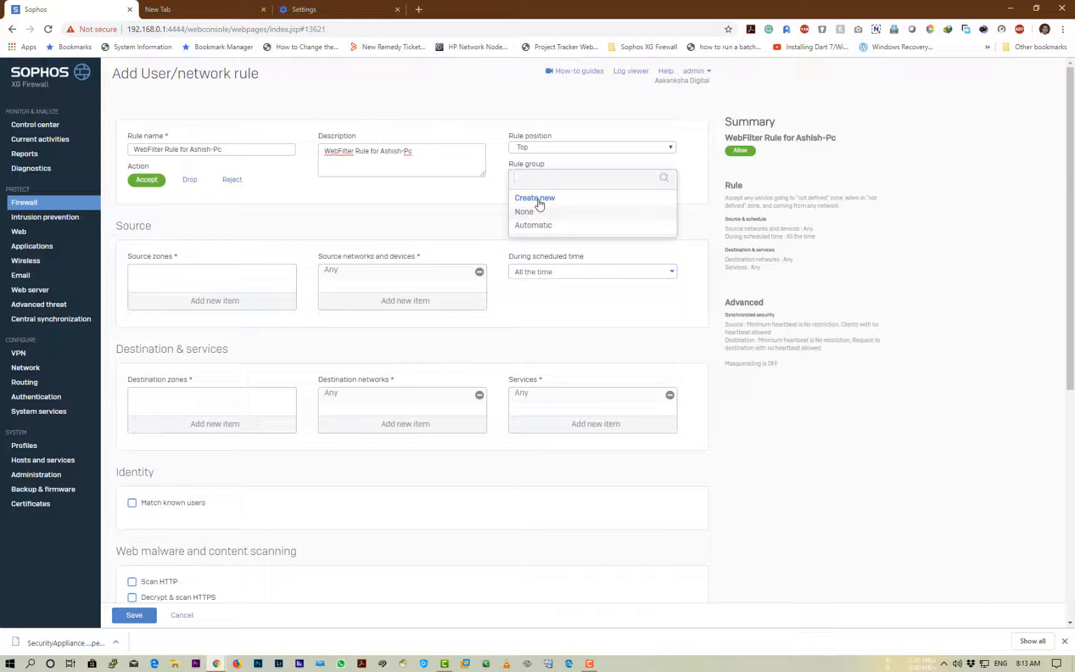
pyautogui.click(477, 213)
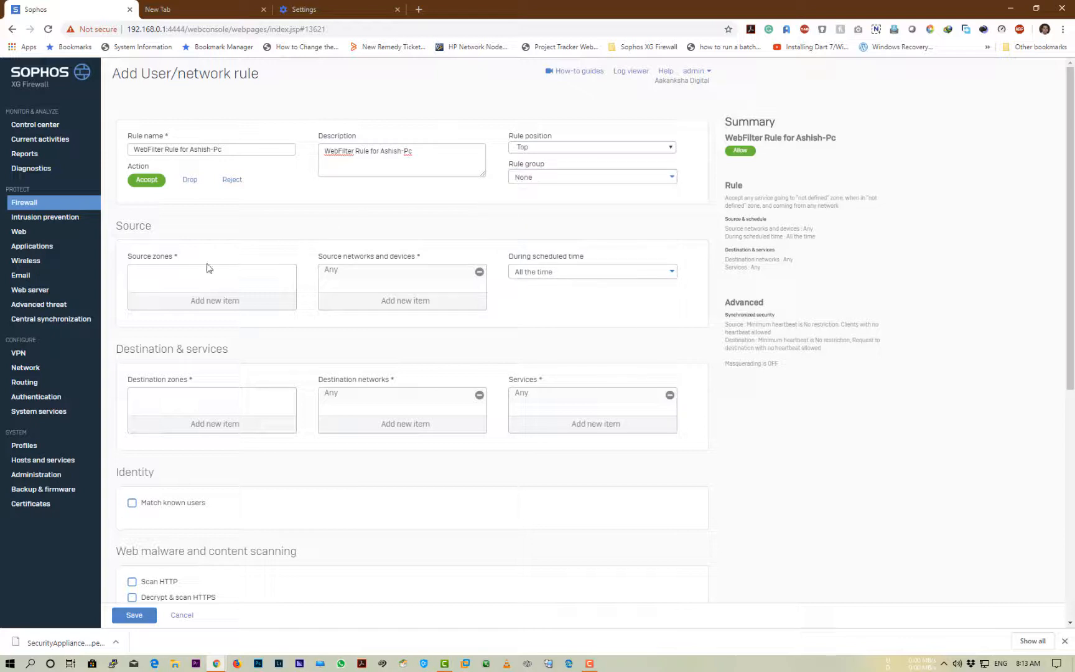
# Set the source zone to LAN and the source network to the user's PC host object
pyautogui.click(200, 304)
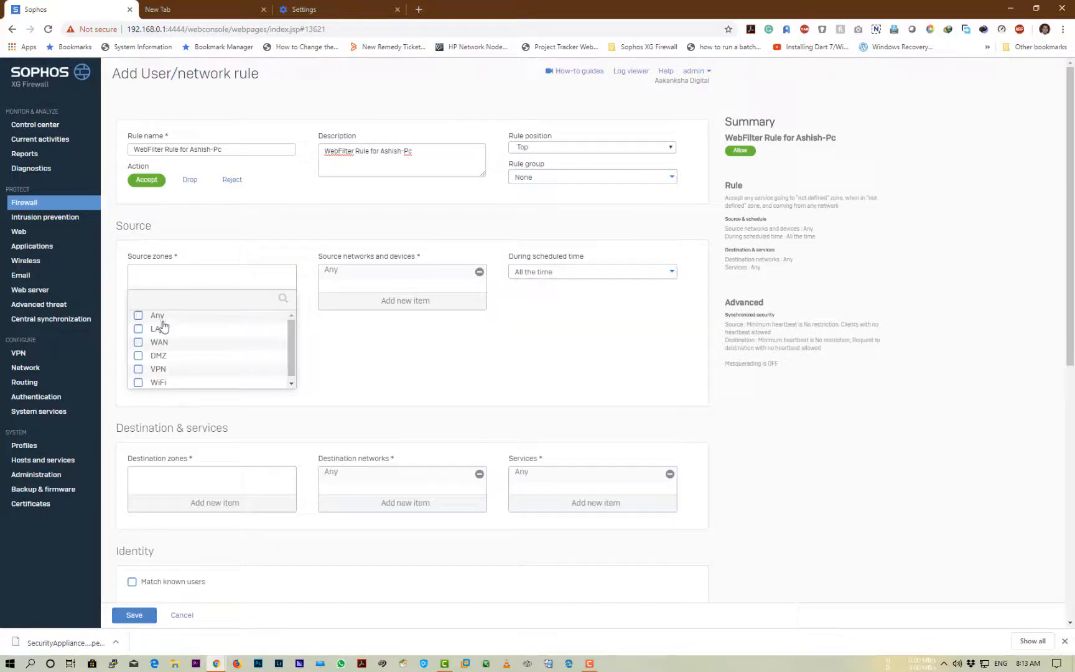
pyautogui.click(139, 329)
pyautogui.click(178, 402)
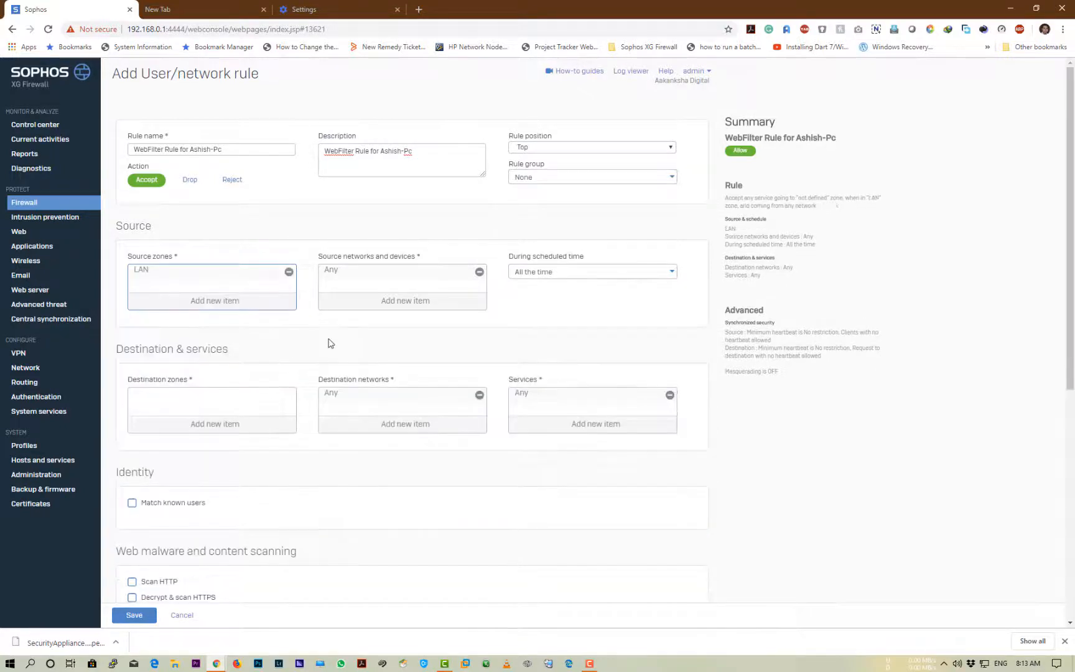
pyautogui.click(373, 305)
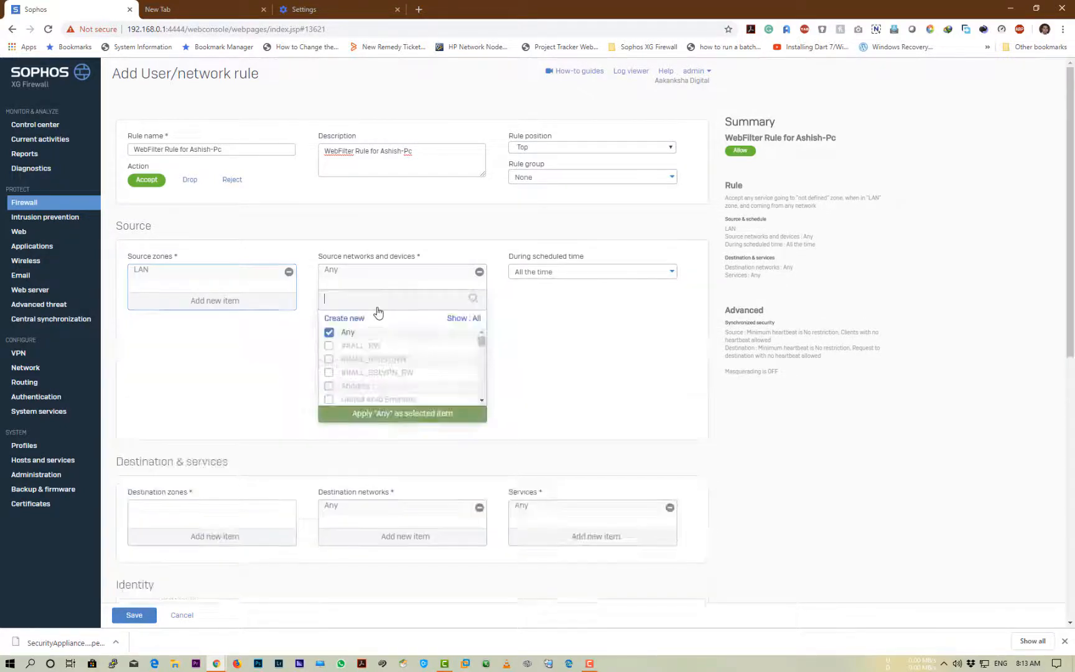
pyautogui.click(328, 333)
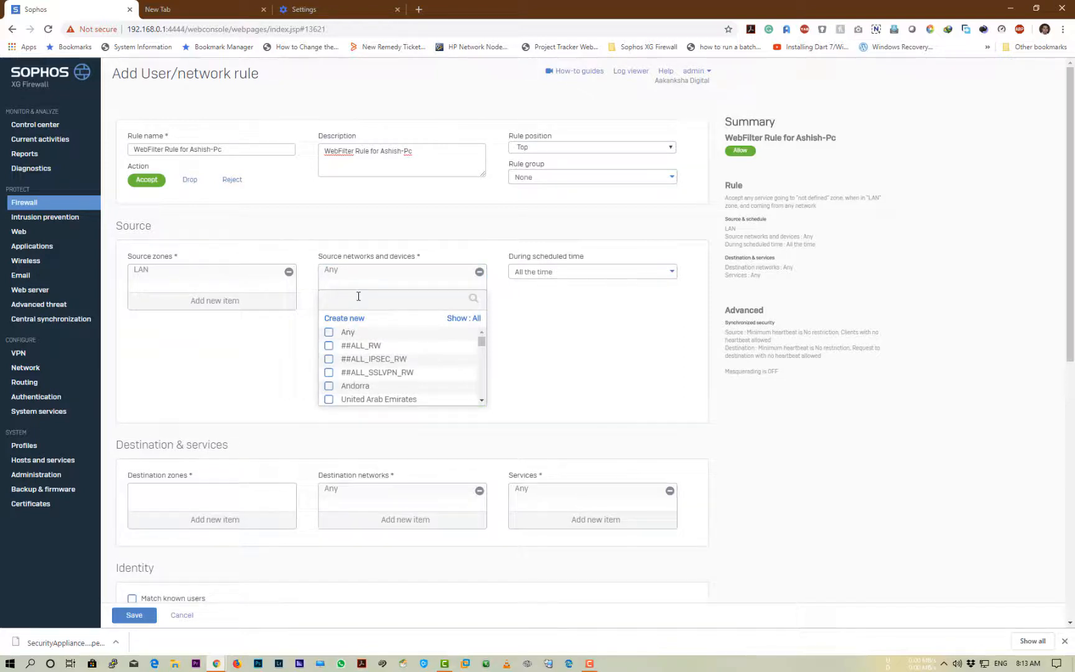
pyautogui.write('Ashish-pc')
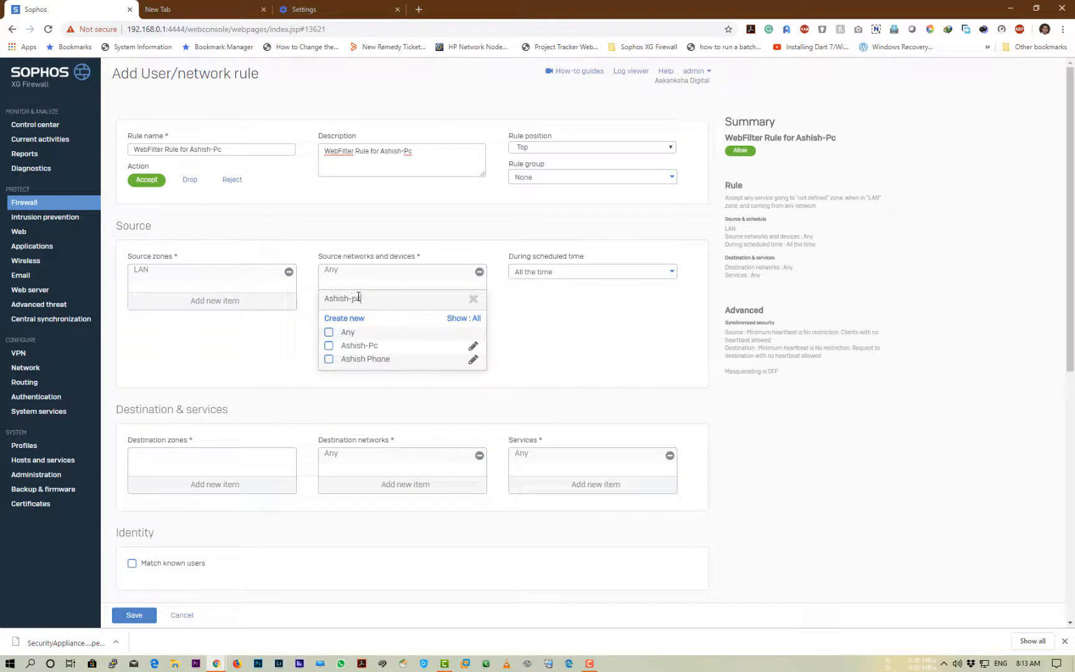
pyautogui.click(329, 346)
pyautogui.click(387, 370)
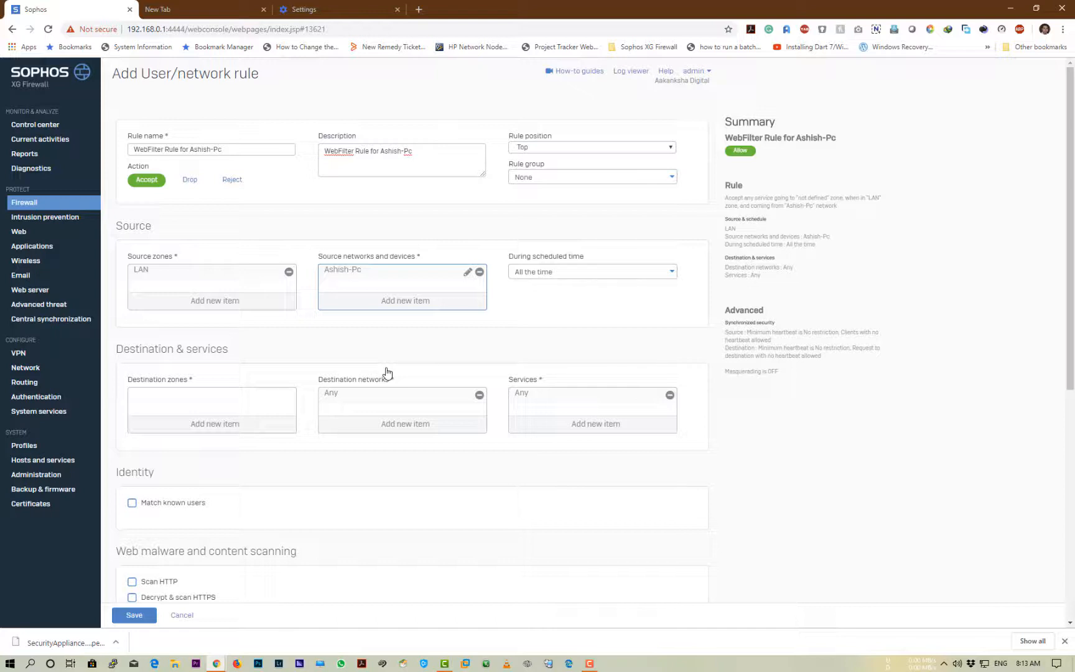
pyautogui.click(406, 305)
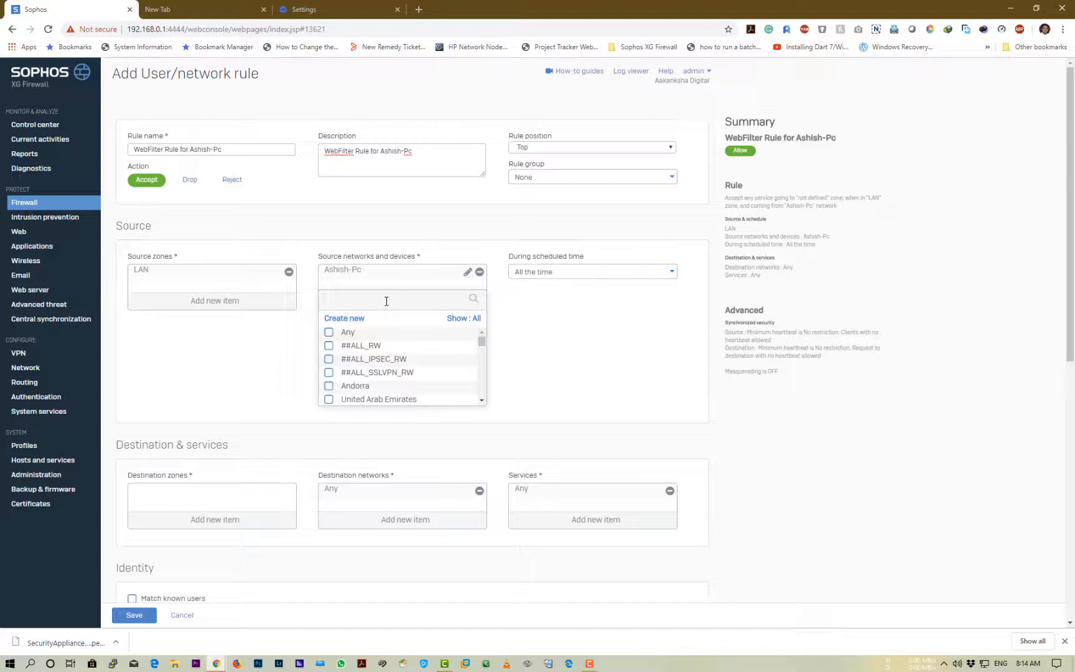
pyautogui.click(552, 364)
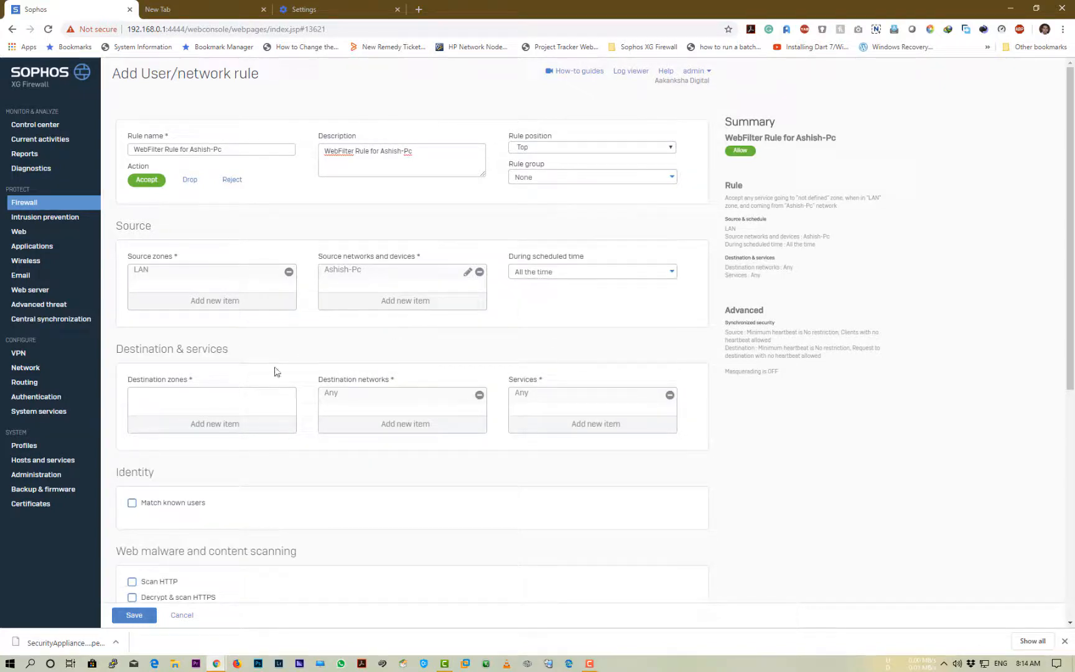
# Set the destination zone to WAN, leaving destination networks as Any
pyautogui.click(200, 430)
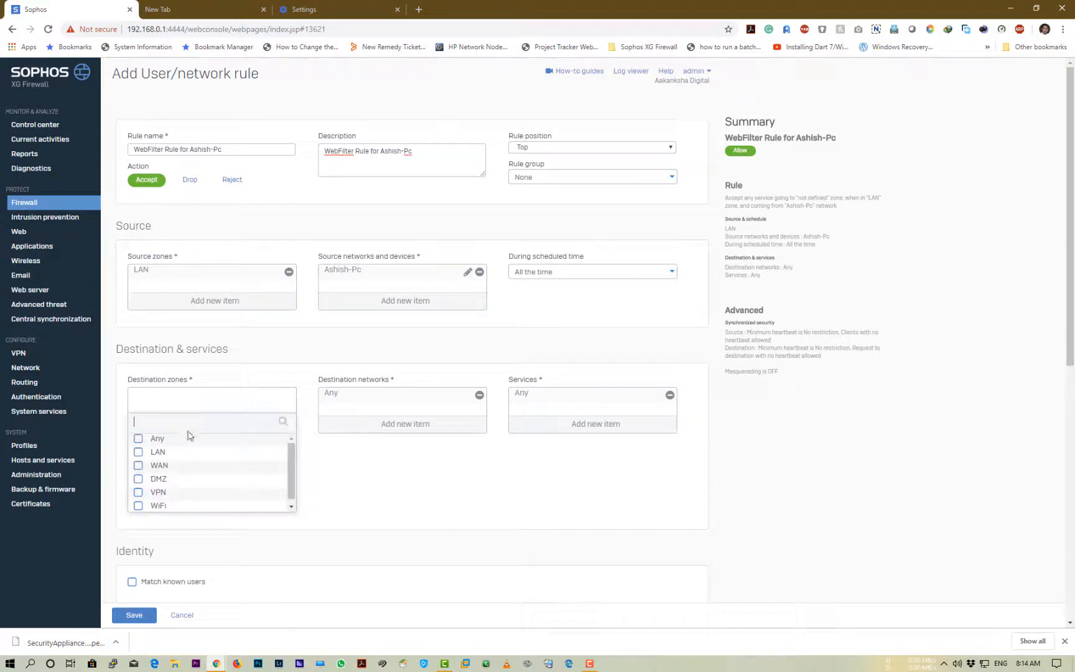
pyautogui.click(138, 465)
pyautogui.click(199, 519)
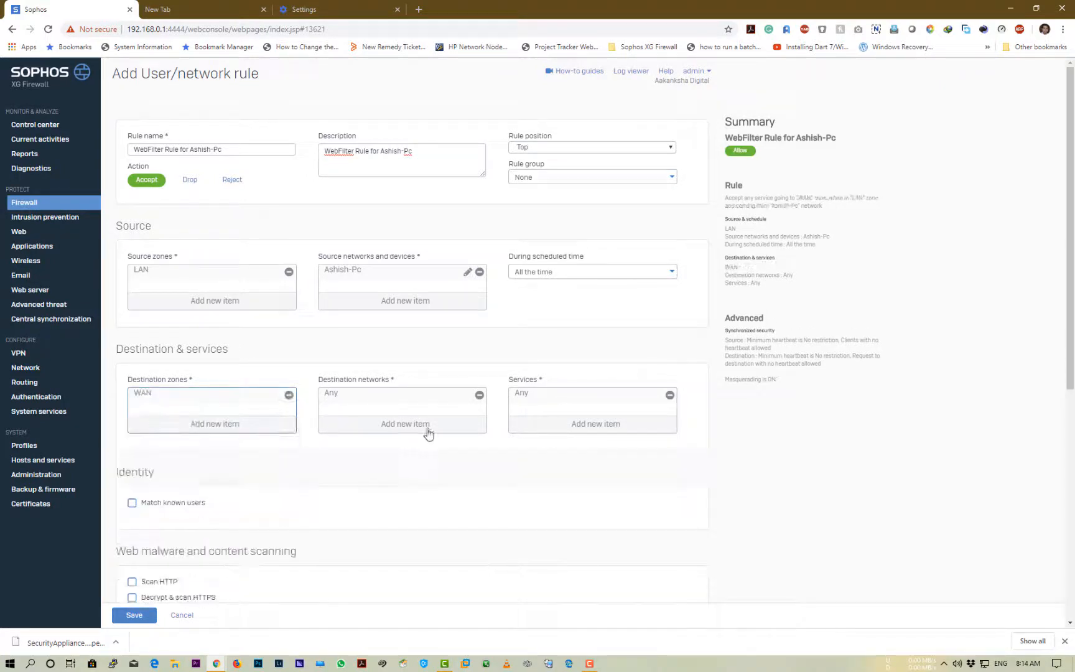
pyautogui.click(403, 428)
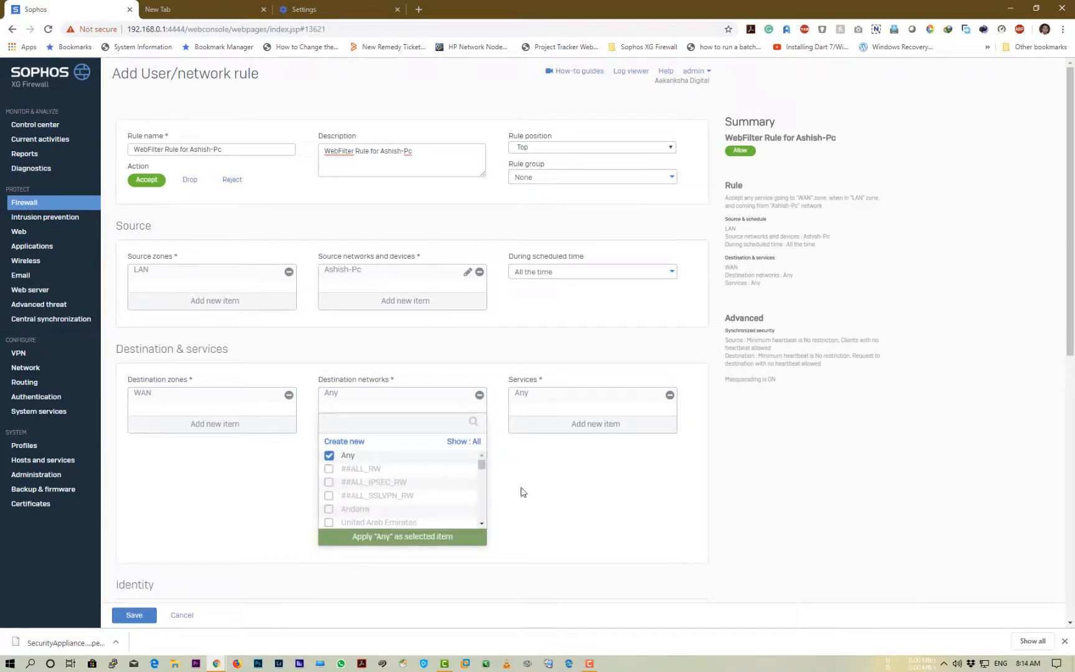
pyautogui.click(546, 490)
pyautogui.scroll(-4, 309, 492)
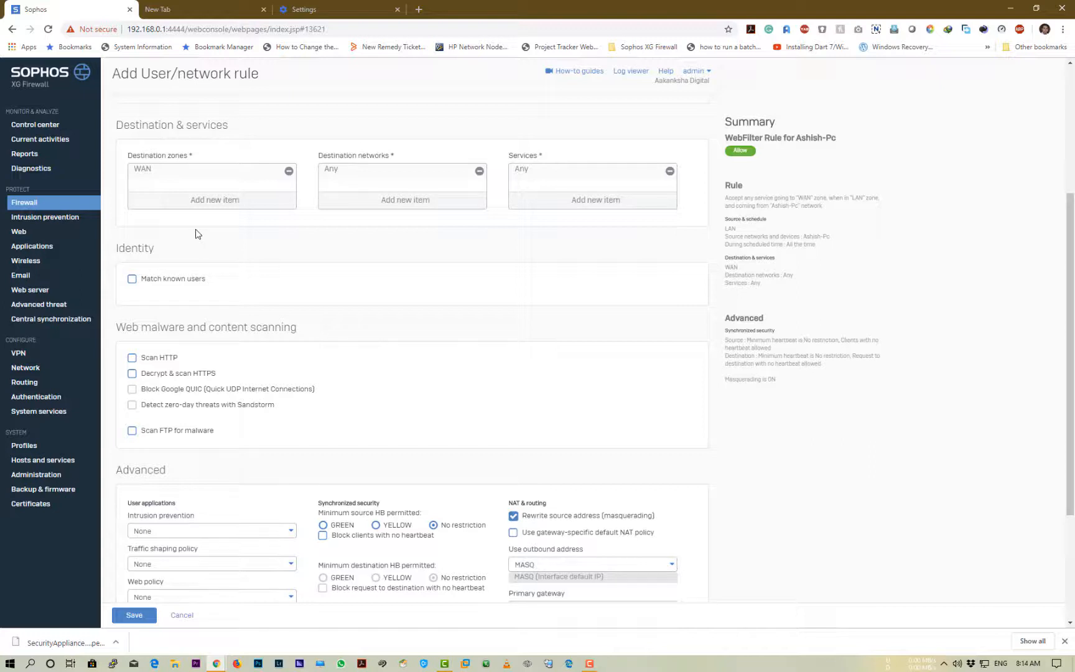
pyautogui.click(133, 280)
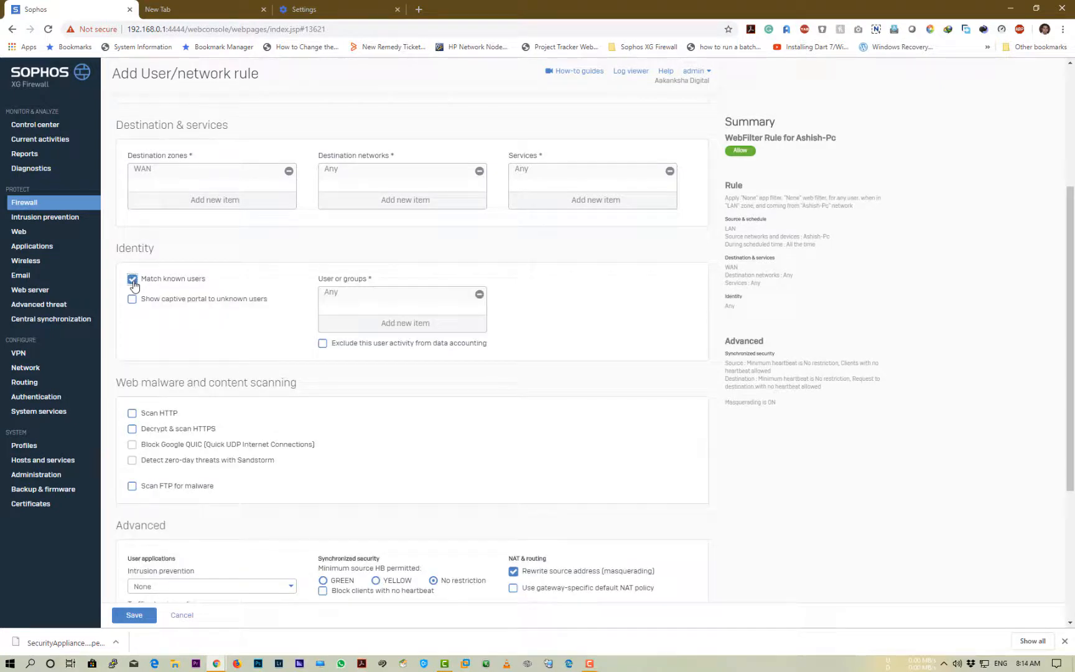
pyautogui.click(133, 279)
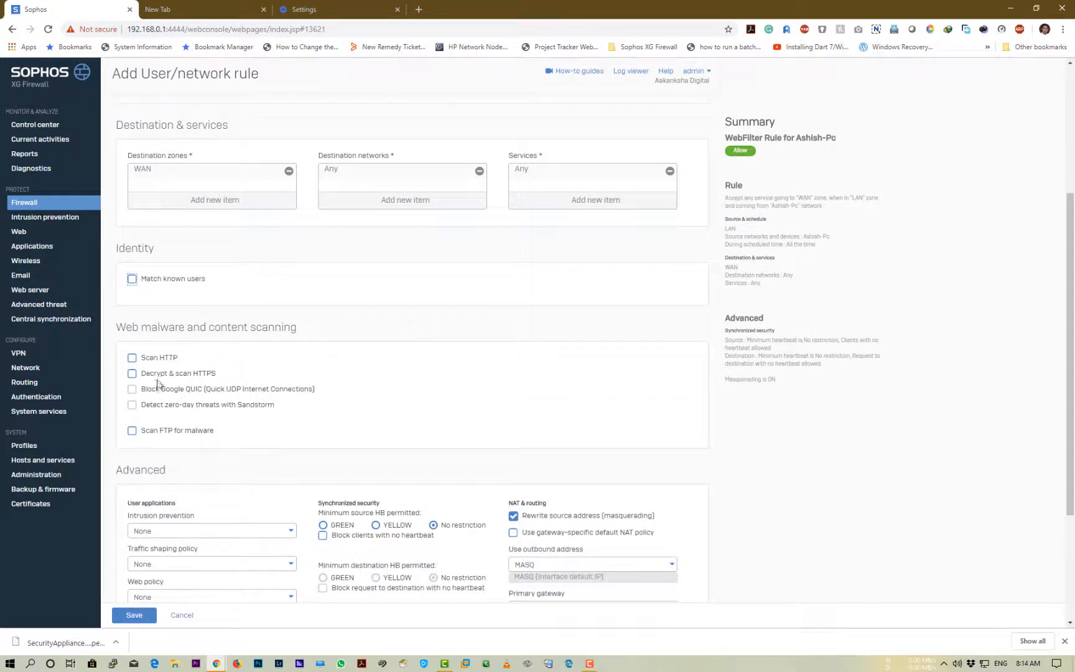
pyautogui.click(133, 358)
pyautogui.click(131, 390)
pyautogui.click(133, 375)
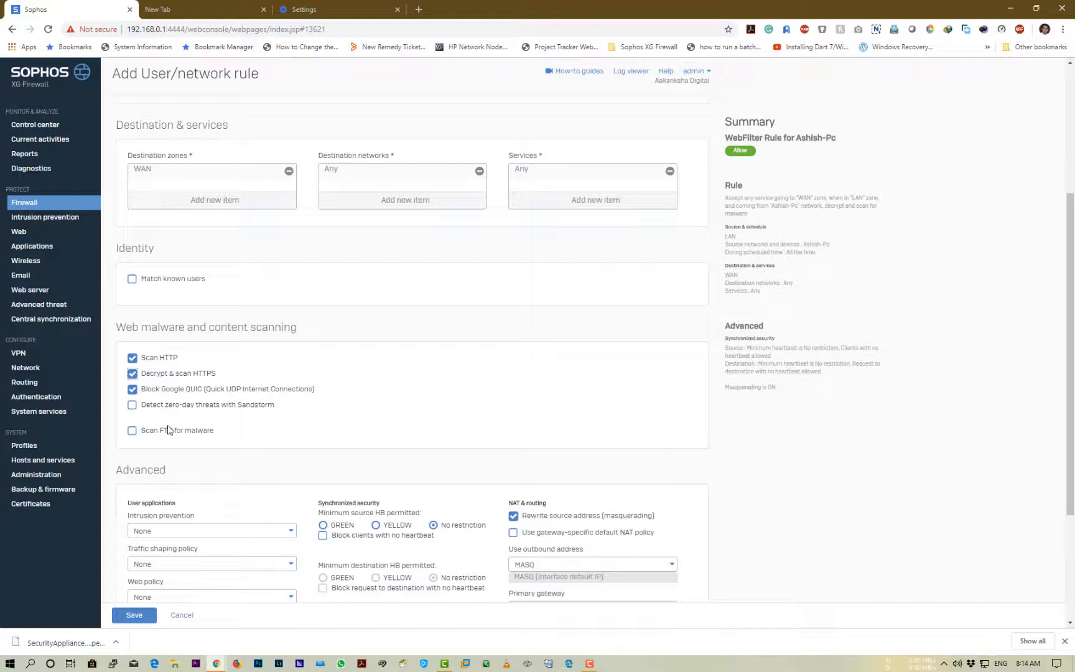
pyautogui.scroll(-3, 182, 456)
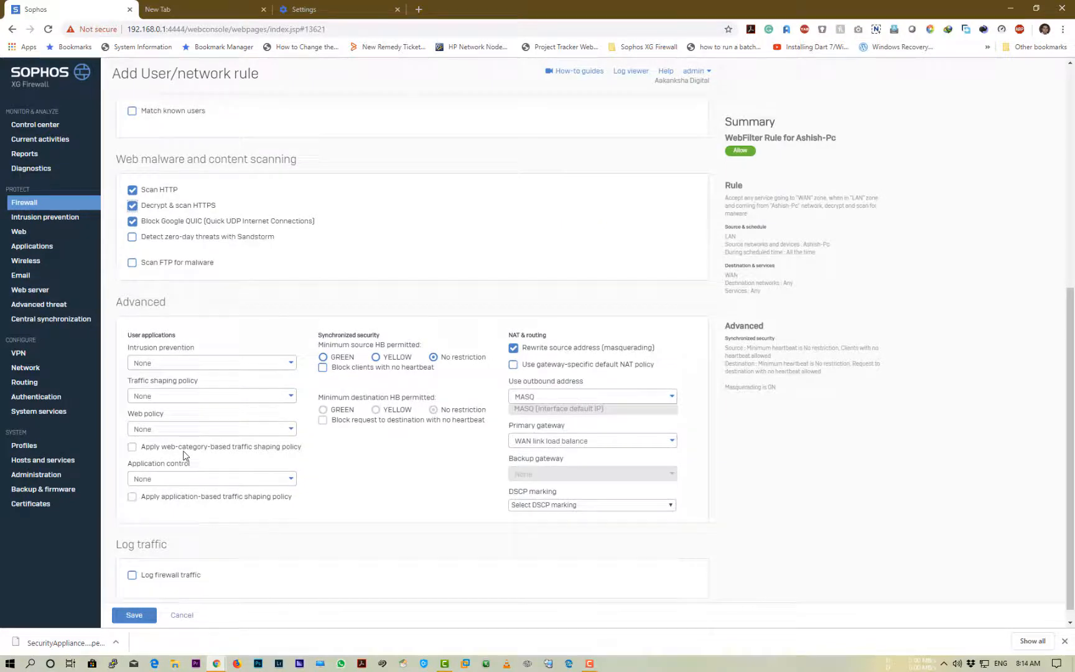
pyautogui.scroll(-1, 184, 453)
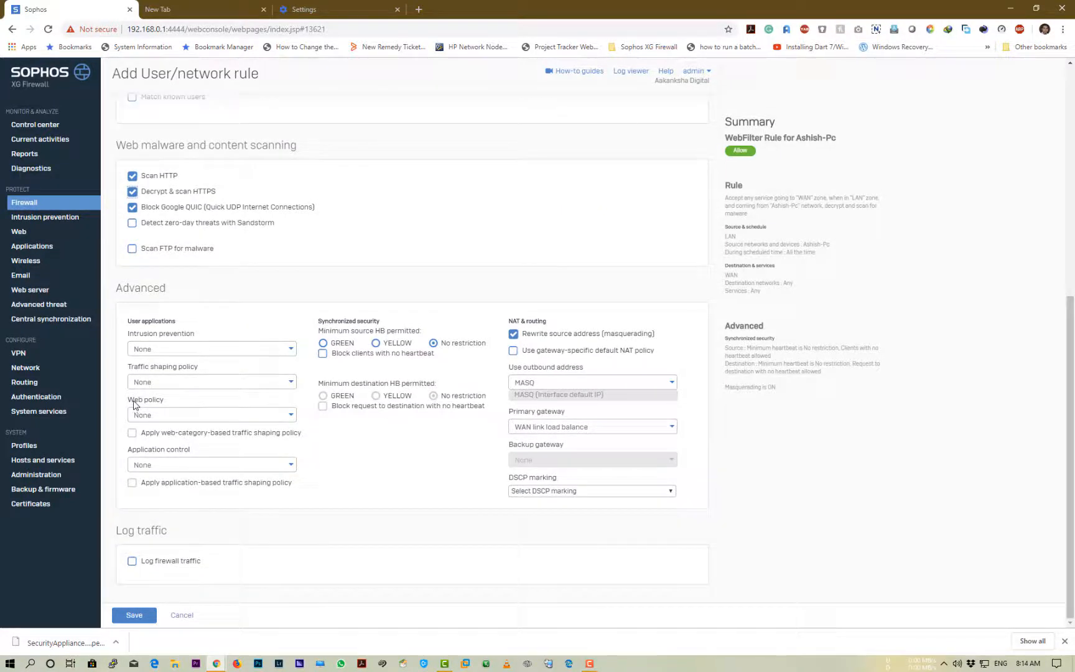
pyautogui.moveTo(132, 403); pyautogui.dragTo(168, 403)
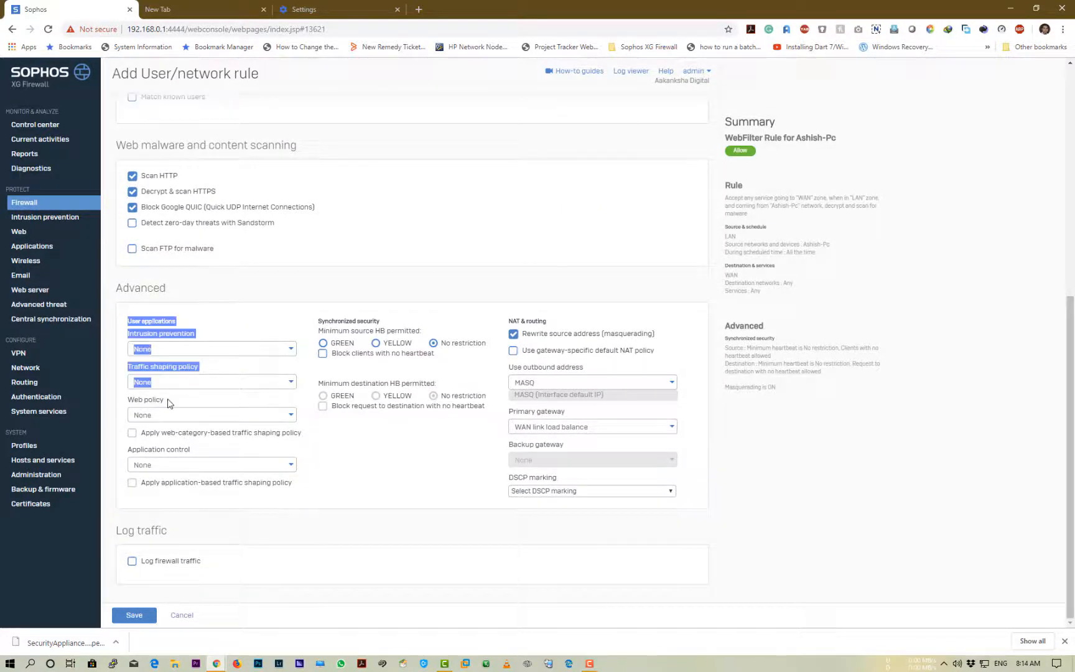
# Choose TestWebFilterPolicy as the web policy, keeping WAN link load balance as primary gateway
pyautogui.click(168, 403)
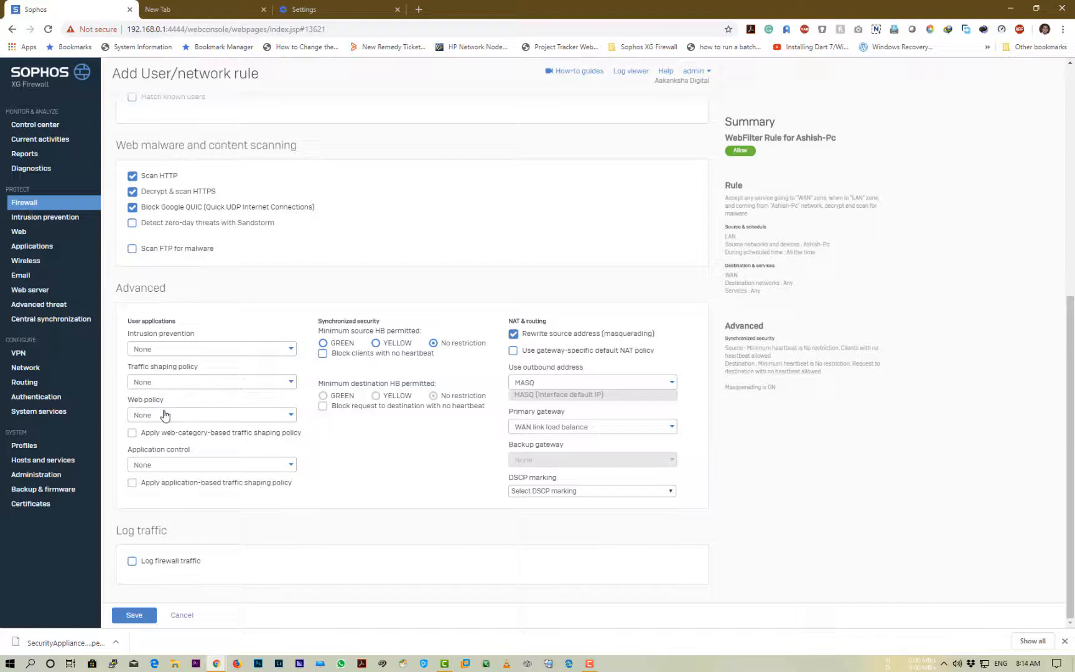
pyautogui.click(165, 415)
pyautogui.scroll(-4, 196, 494)
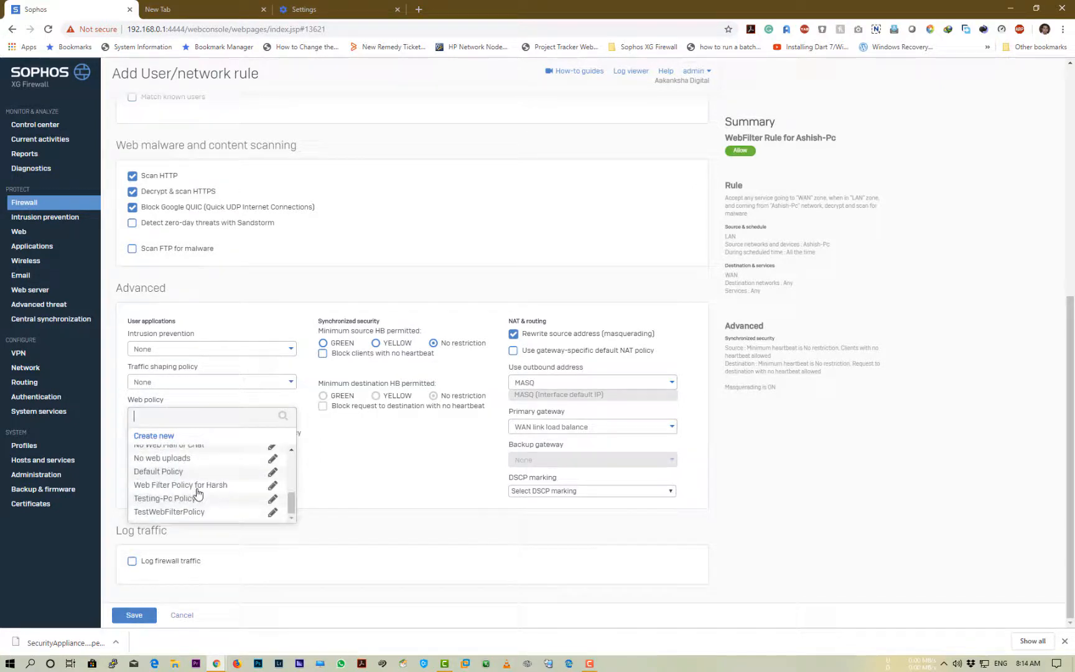
pyautogui.click(155, 500)
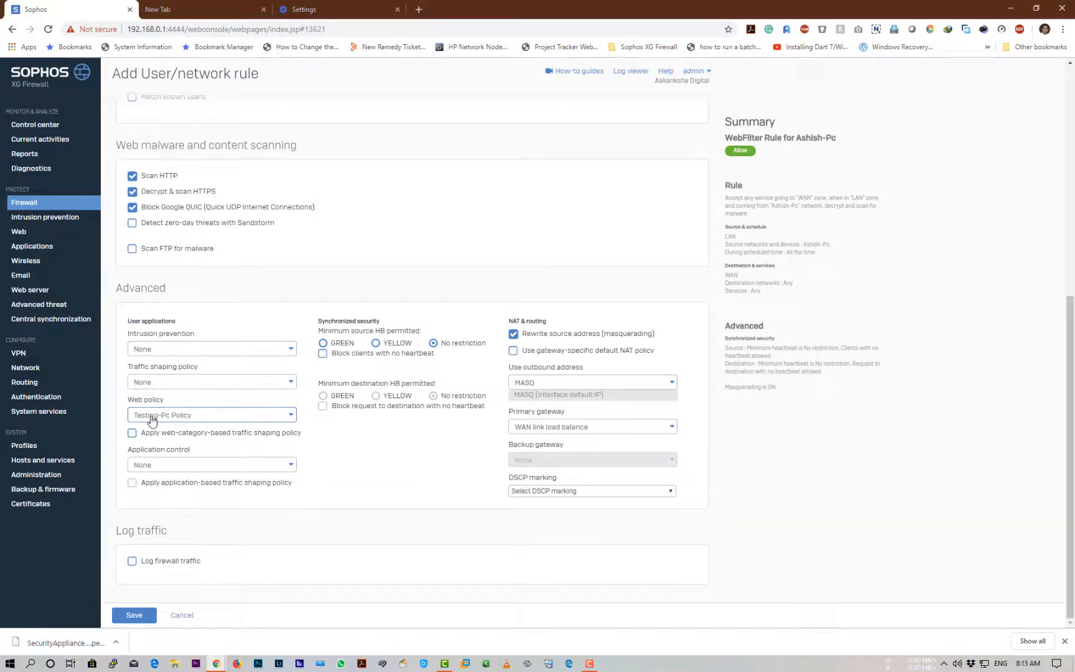
pyautogui.click(212, 416)
pyautogui.scroll(-5, 225, 457)
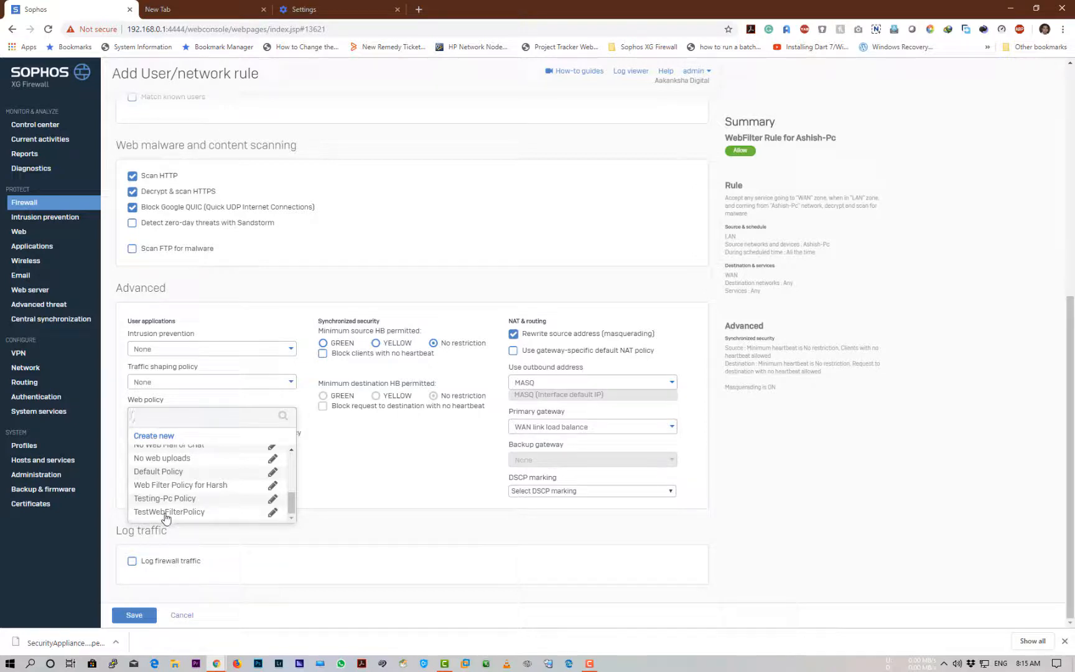
pyautogui.click(193, 511)
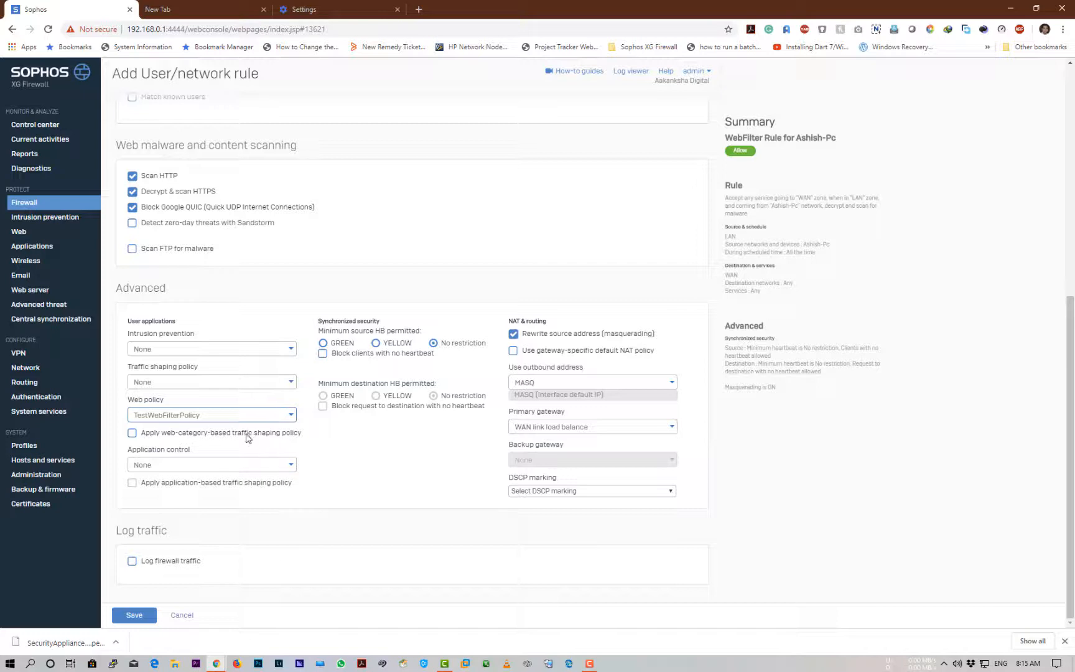
pyautogui.click(133, 436)
pyautogui.click(133, 437)
pyautogui.click(543, 433)
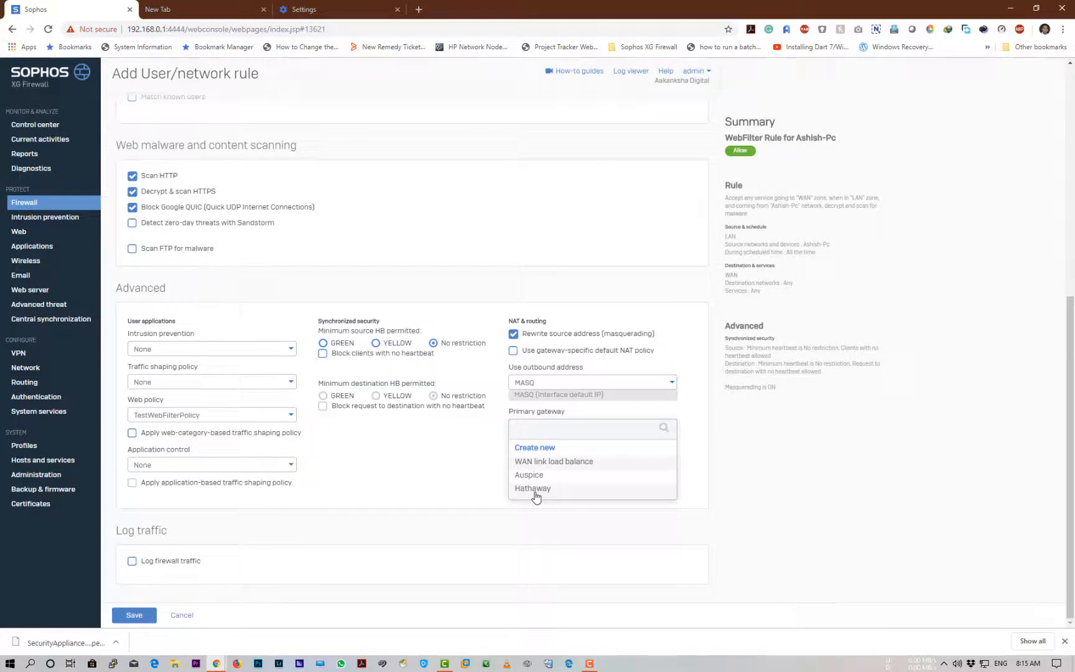
pyautogui.click(533, 461)
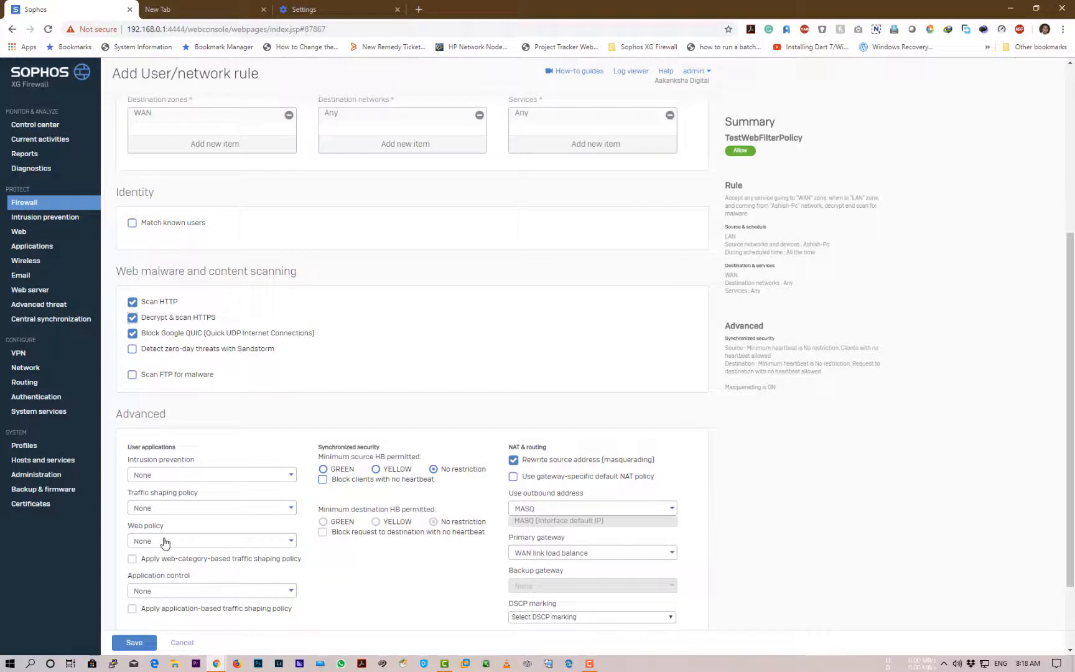
# Reconfirm TestWebFilterPolicy as web policy, enable Log firewall traffic, and save the rule
pyautogui.click(164, 541)
pyautogui.scroll(-5, 167, 585)
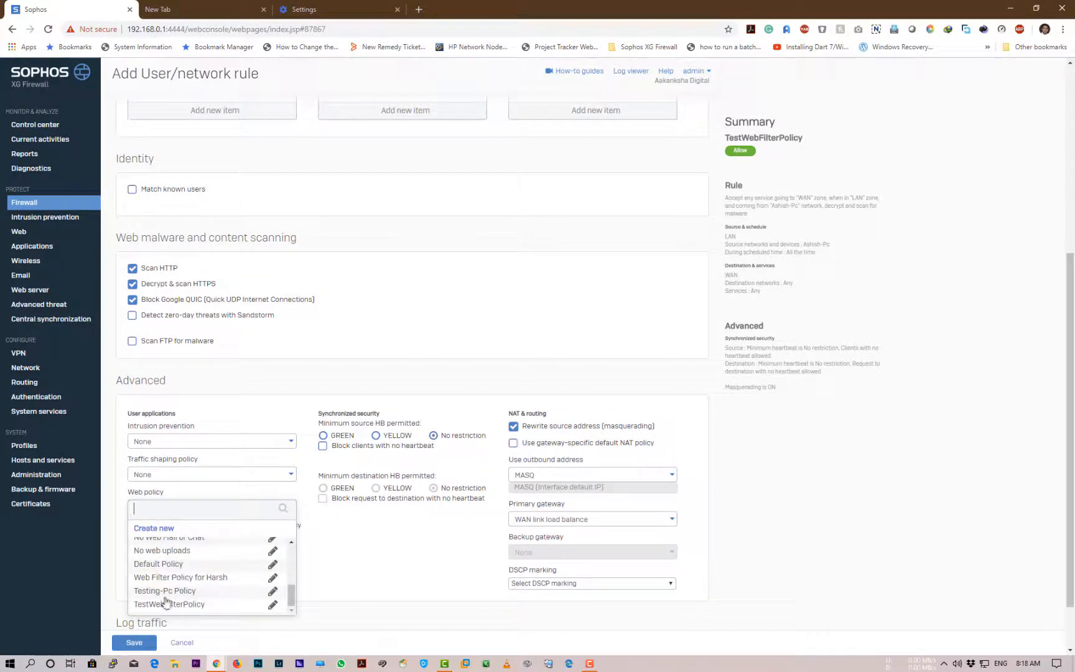
pyautogui.click(165, 604)
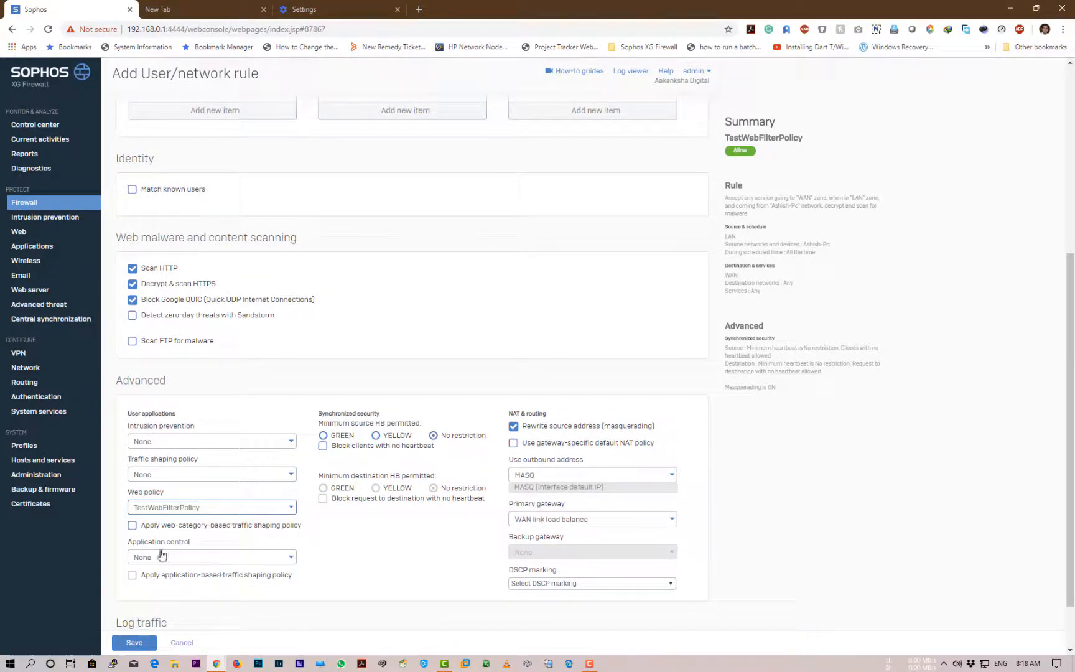
pyautogui.scroll(-1, 280, 561)
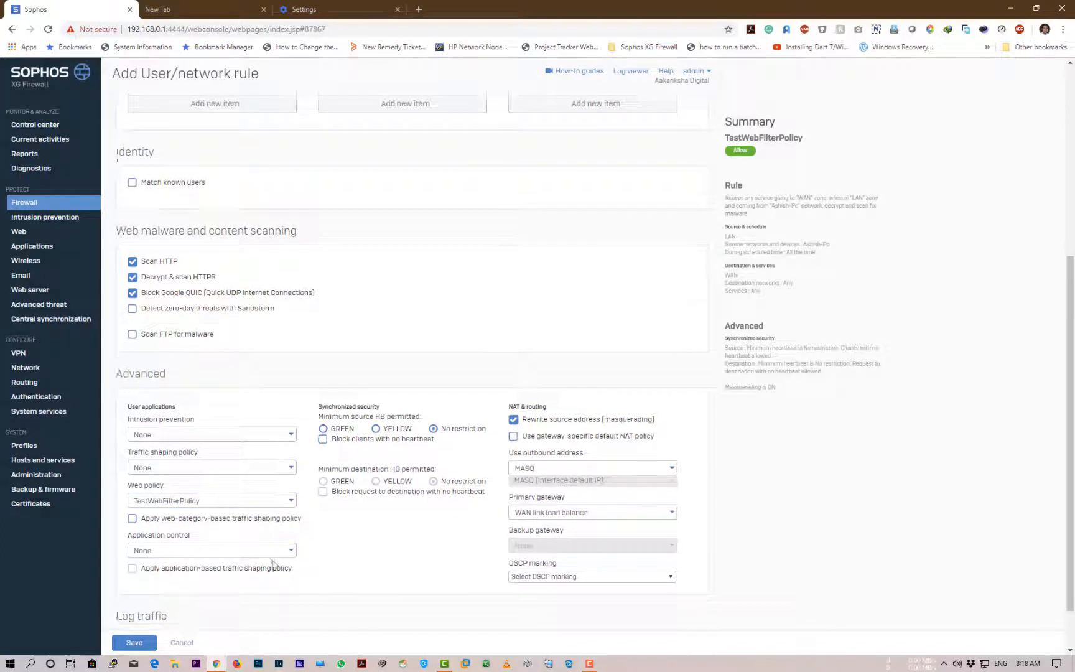
pyautogui.scroll(-1, 273, 563)
pyautogui.click(132, 588)
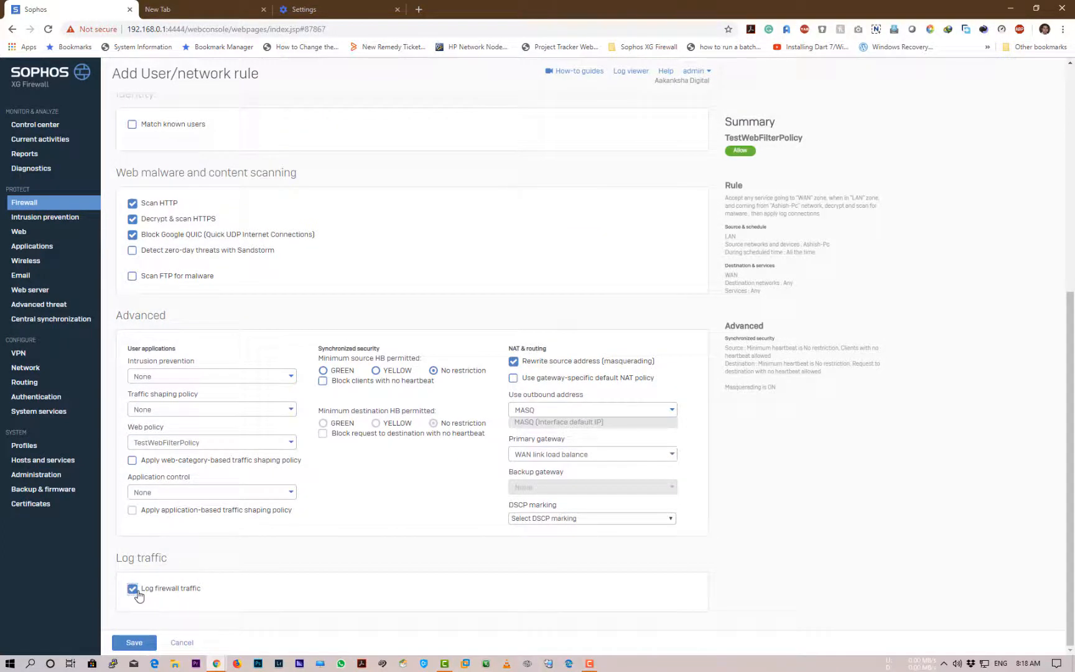
pyautogui.click(134, 644)
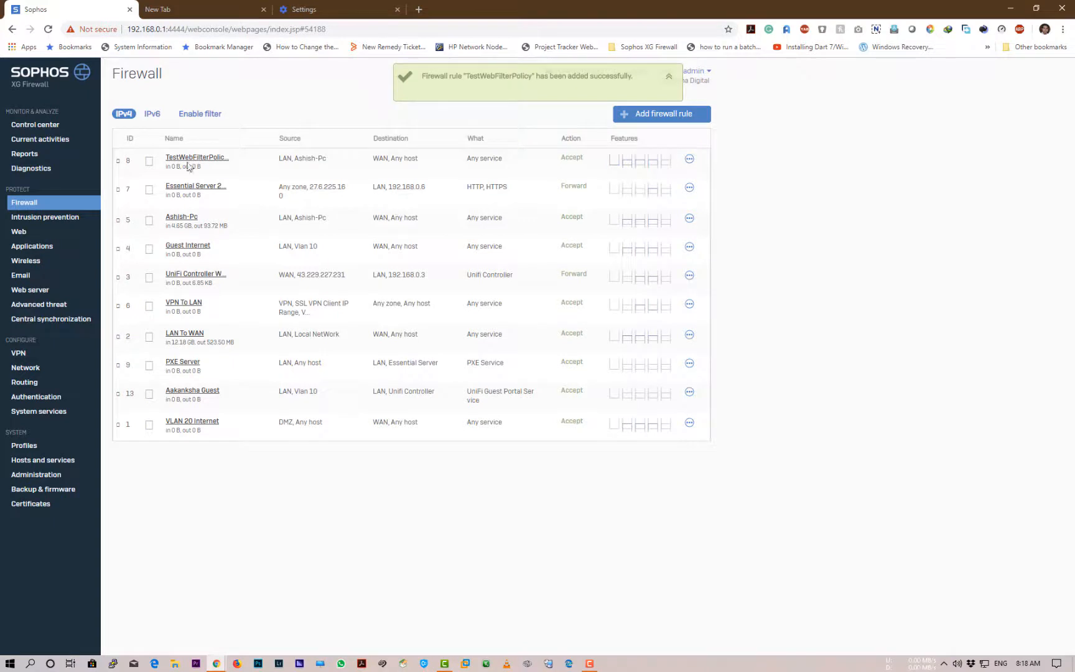
# Confirm the TestWebFilterPolicy rule now heads the IPv4 firewall rules list
pyautogui.moveTo(165, 156); pyautogui.dragTo(229, 163)
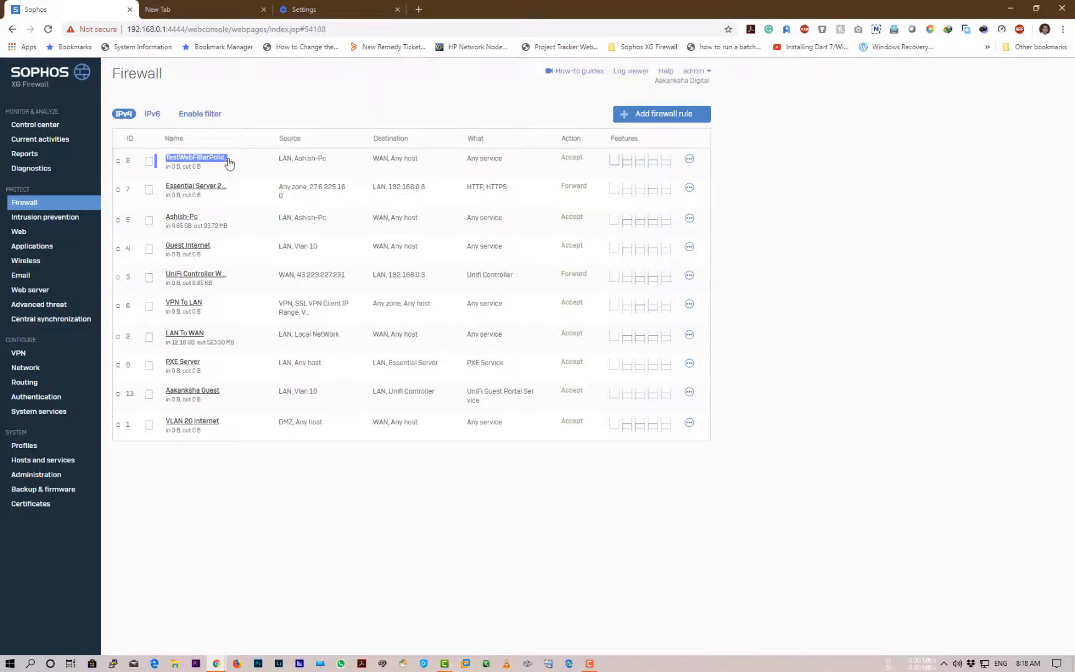
pyautogui.click(299, 101)
pyautogui.click(1063, 29)
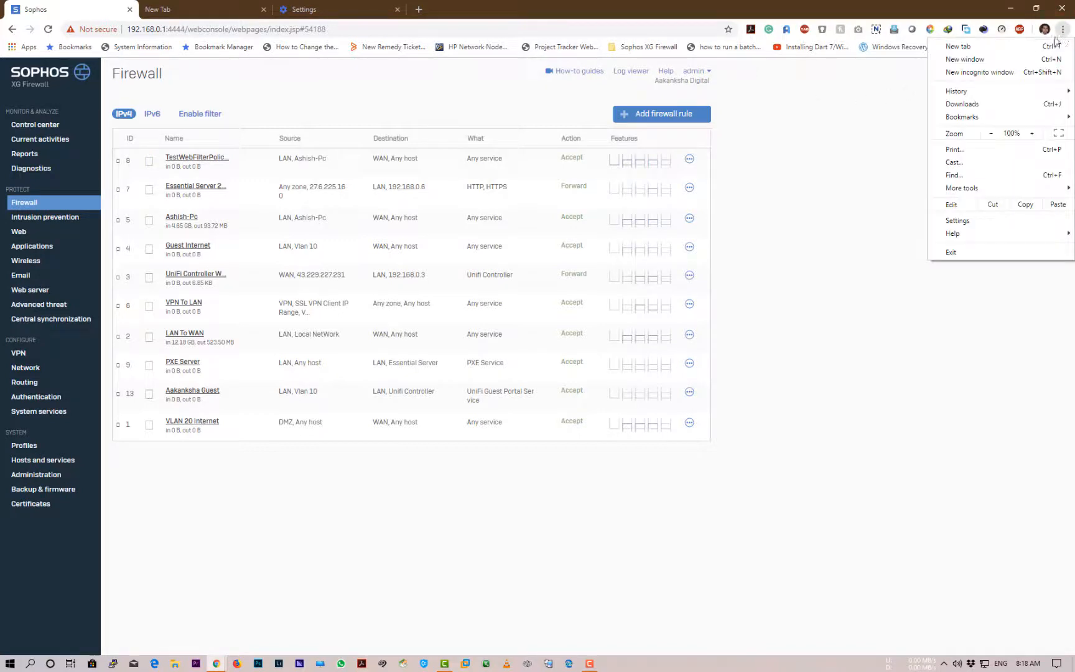
# Load facebook.com in an incognito window and expand the Sophos block page's request details
pyautogui.click(995, 75)
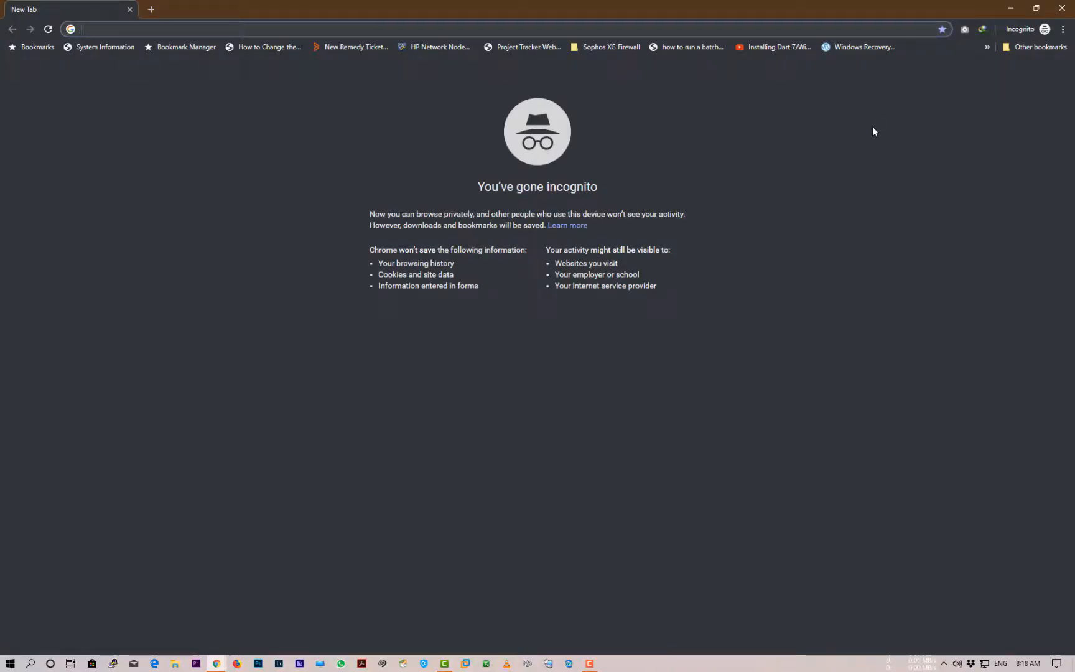
pyautogui.write('t')
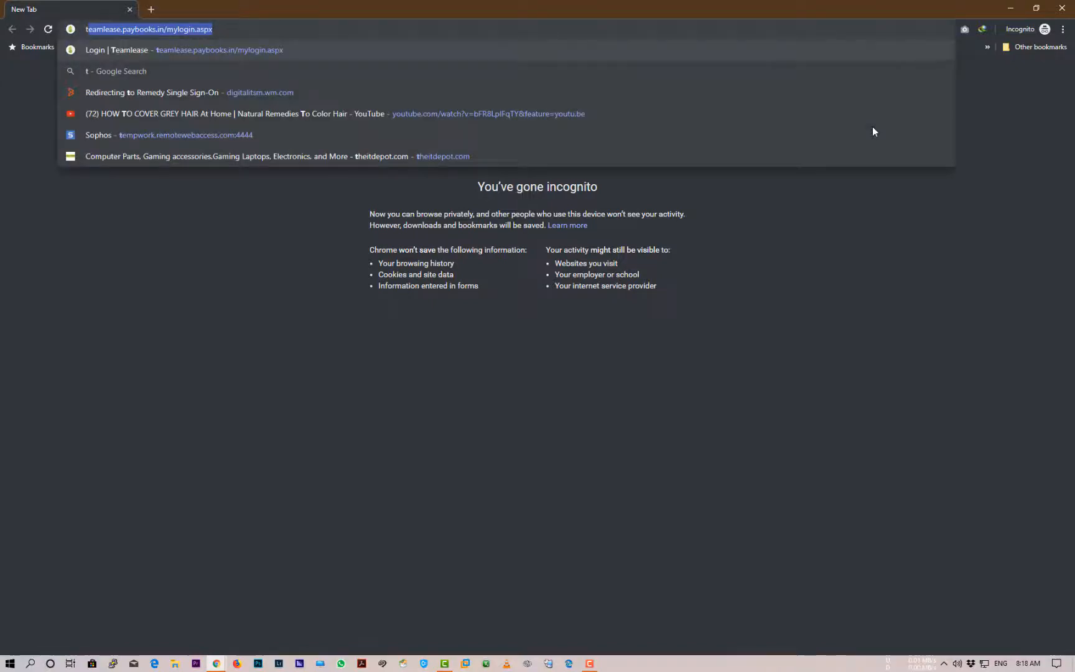
pyautogui.press('BackSpace')
pyautogui.press('BackSpace')
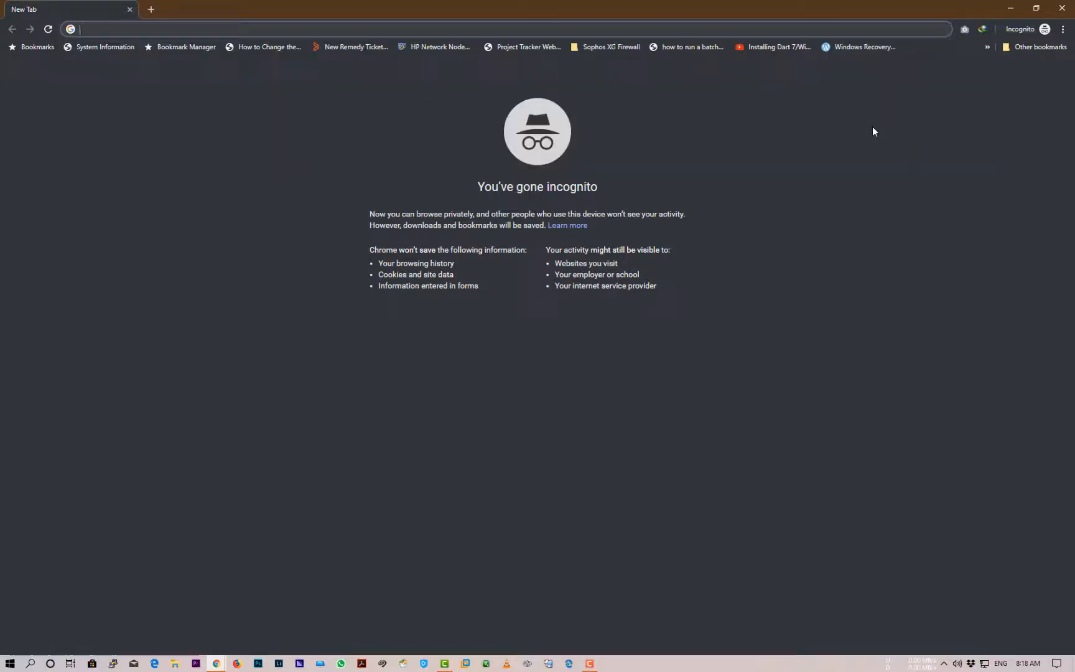
pyautogui.write('facebo')
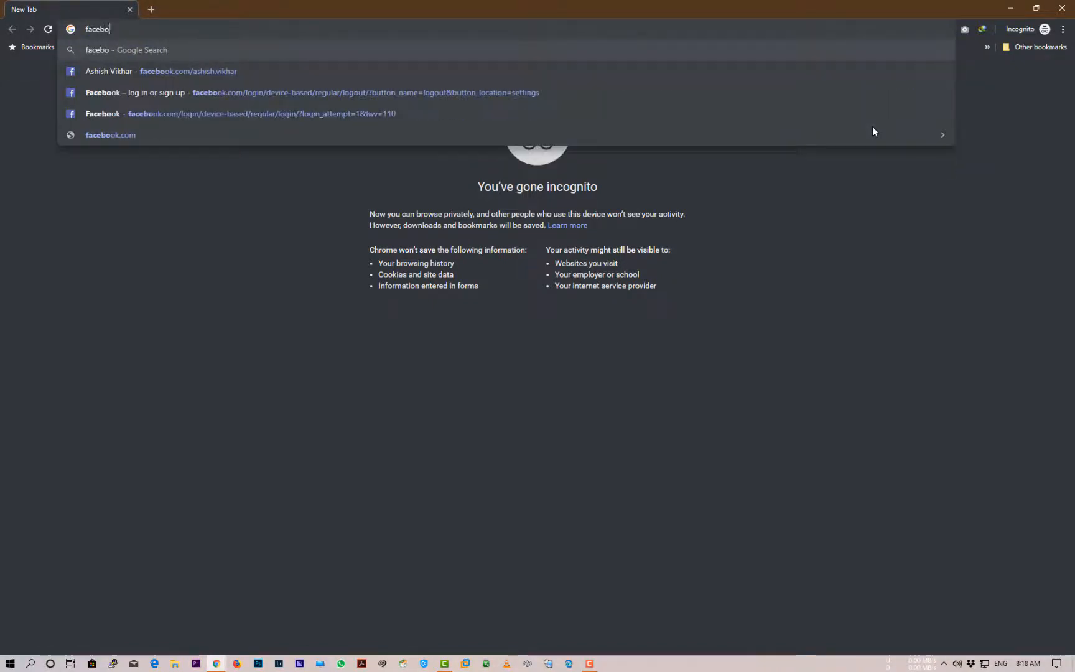
pyautogui.write('ok.com')
pyautogui.press('Return')
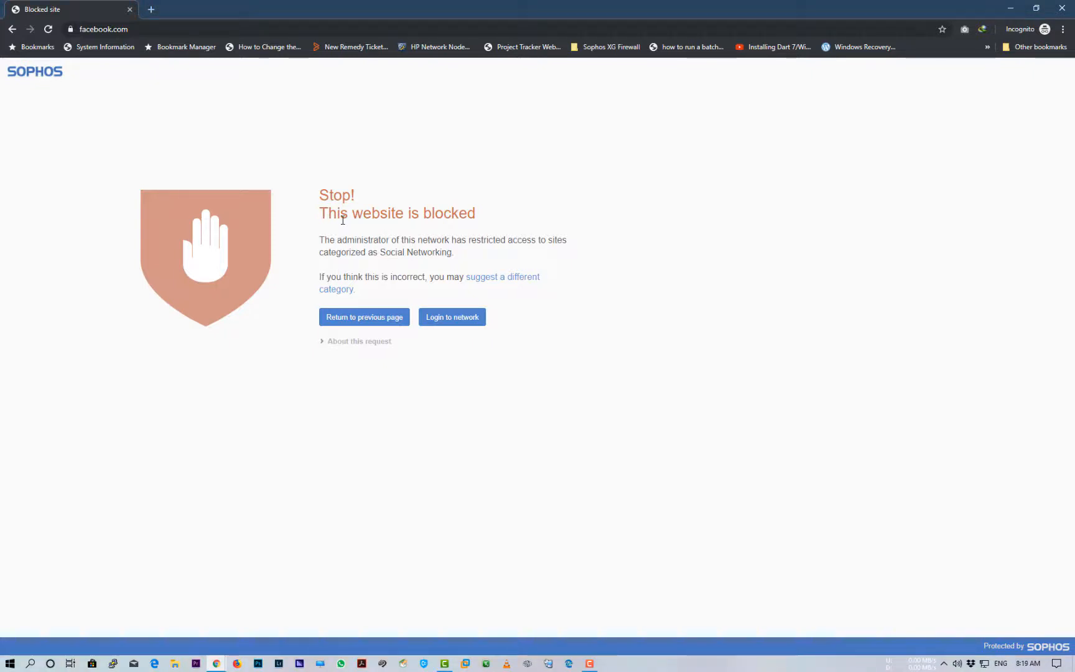
pyautogui.click(326, 340)
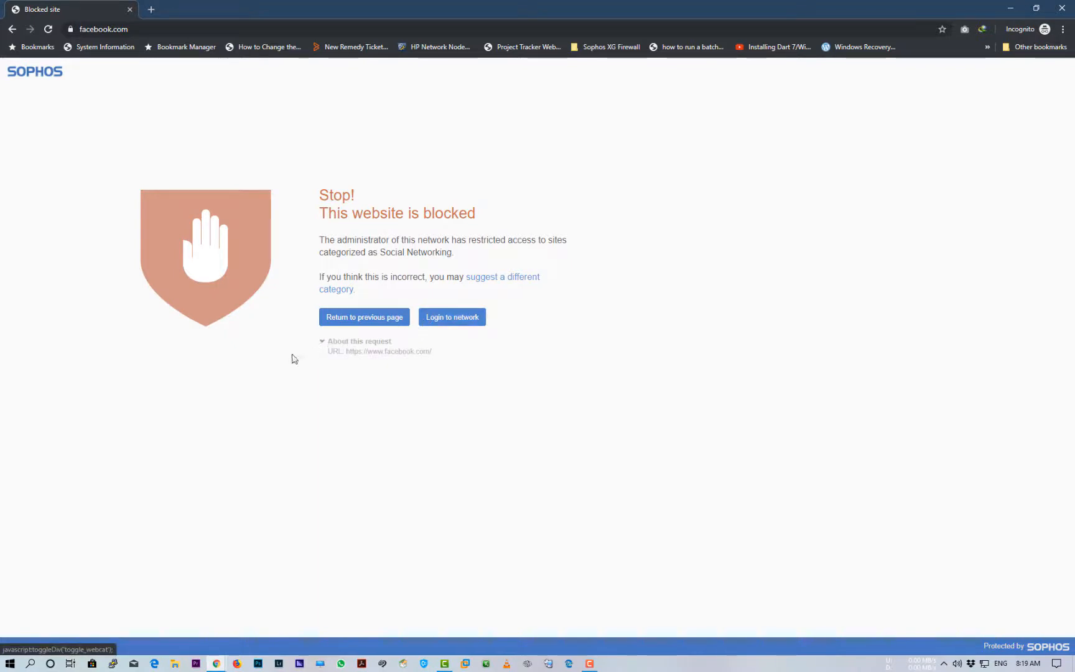
# Load tweeter.com and amazon.com in new incognito tabs to confirm Sophos blocks both
pyautogui.click(151, 10)
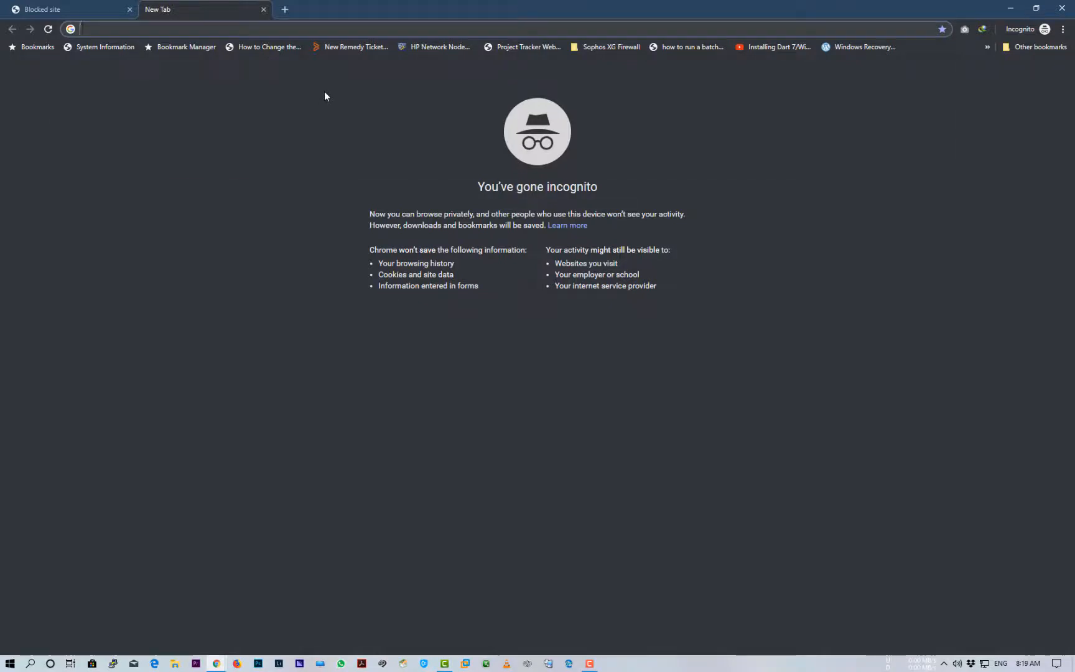
pyautogui.write('tweeter')
pyautogui.hotkey('ctrl', 'Return')
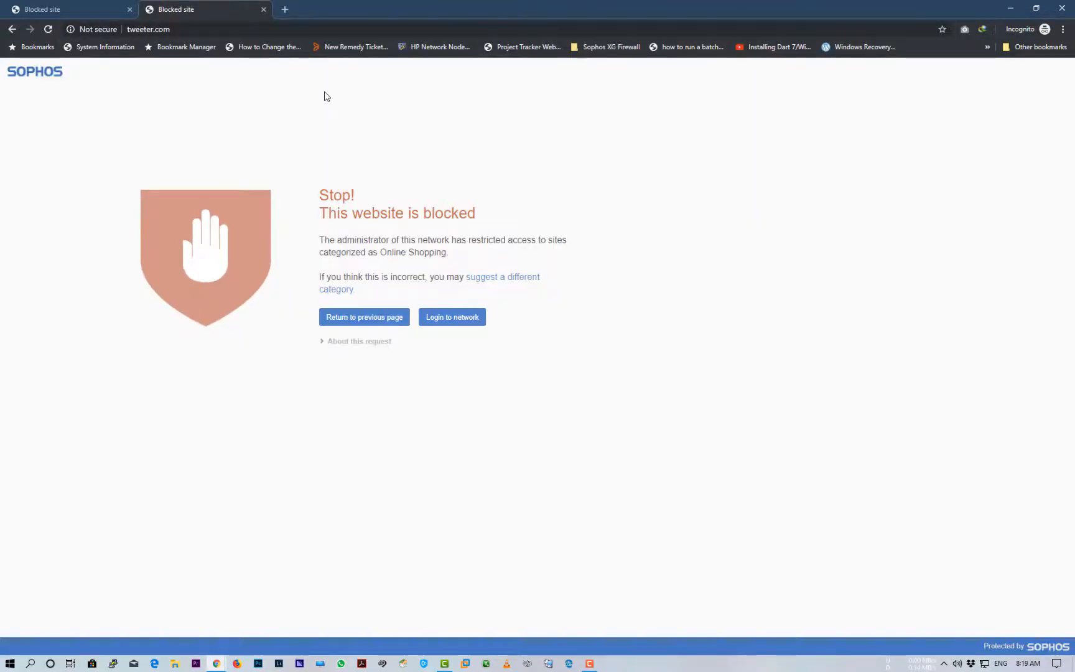
pyautogui.click(285, 9)
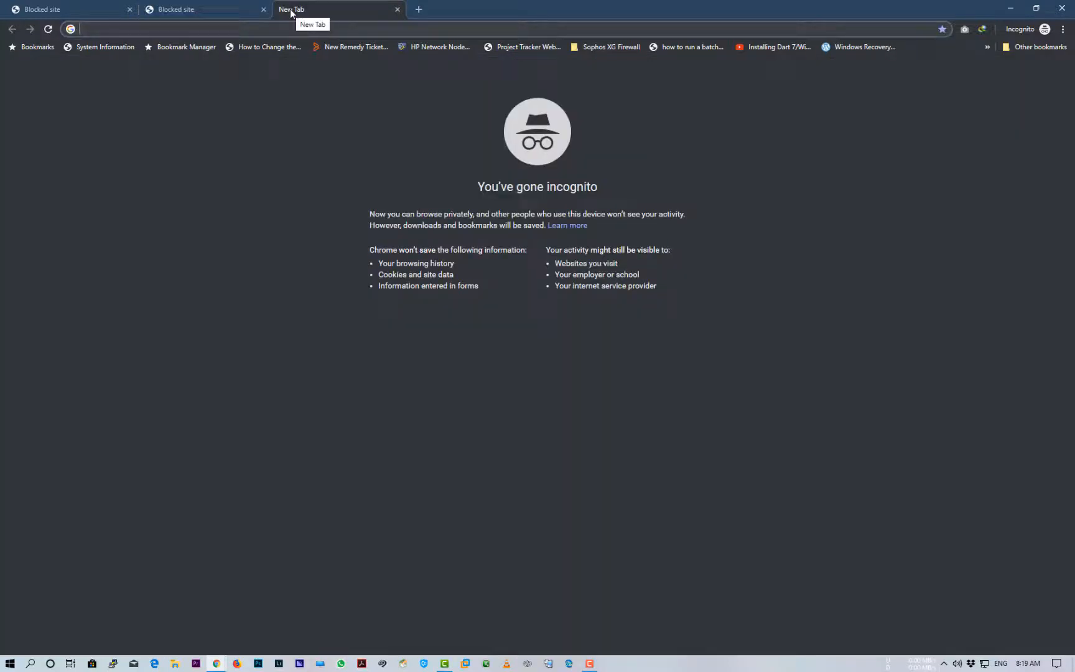
pyautogui.write('amzon.')
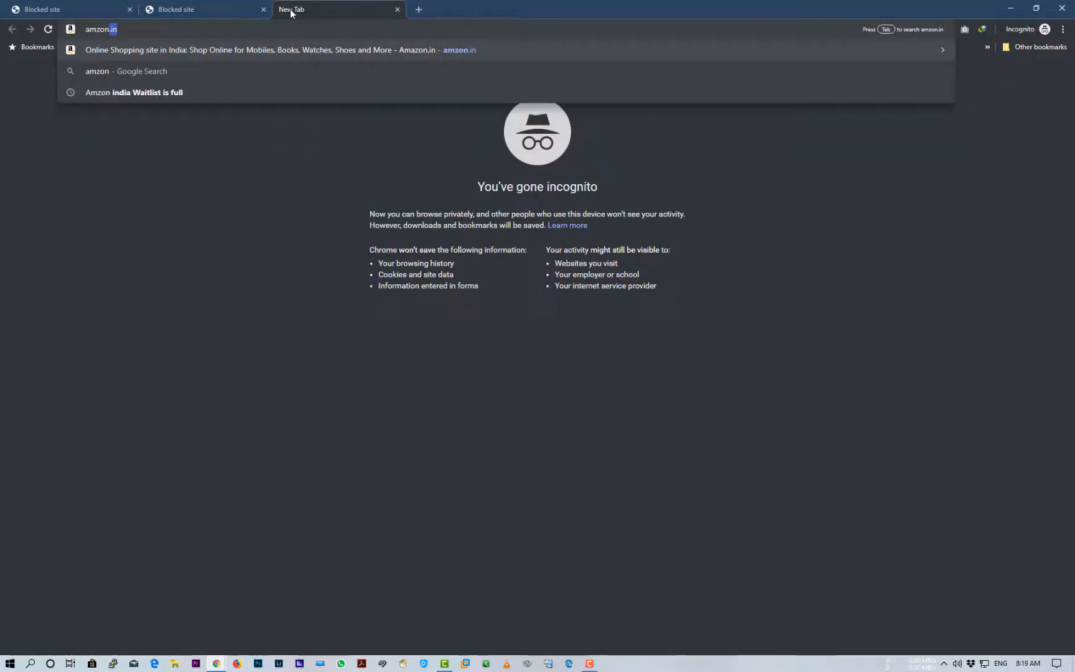
pyautogui.write('com')
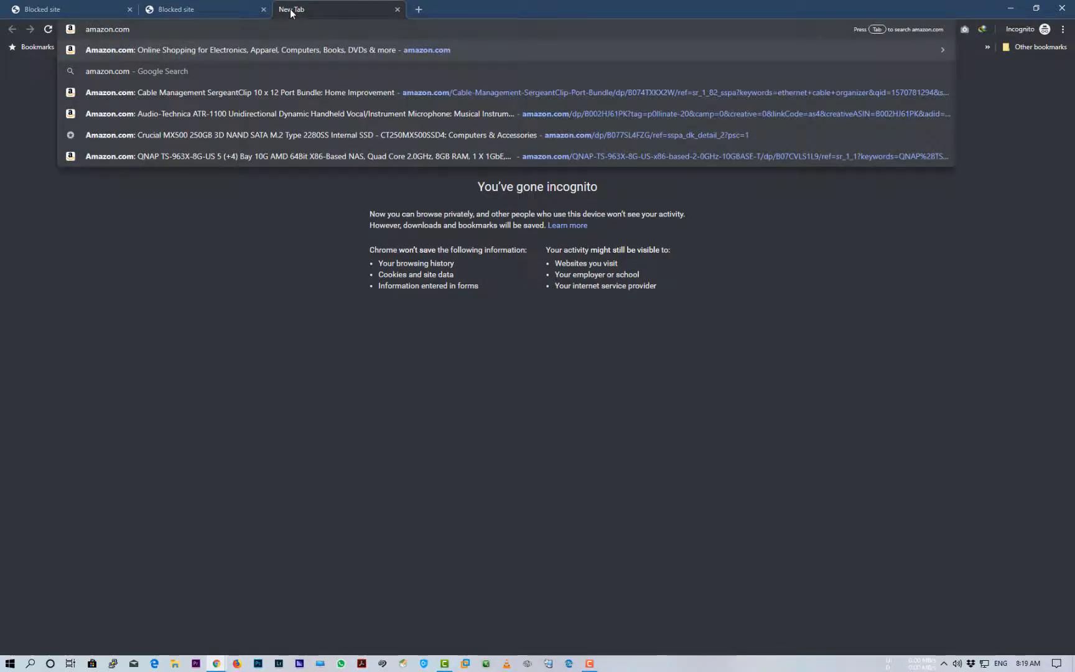
pyautogui.press('Return')
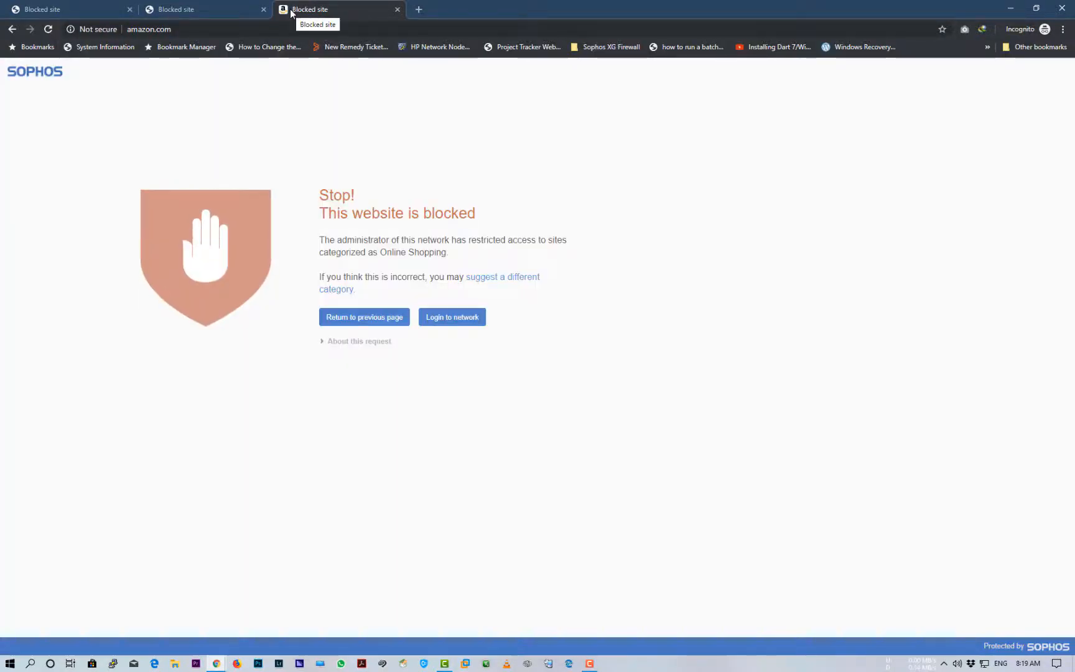
pyautogui.click(419, 10)
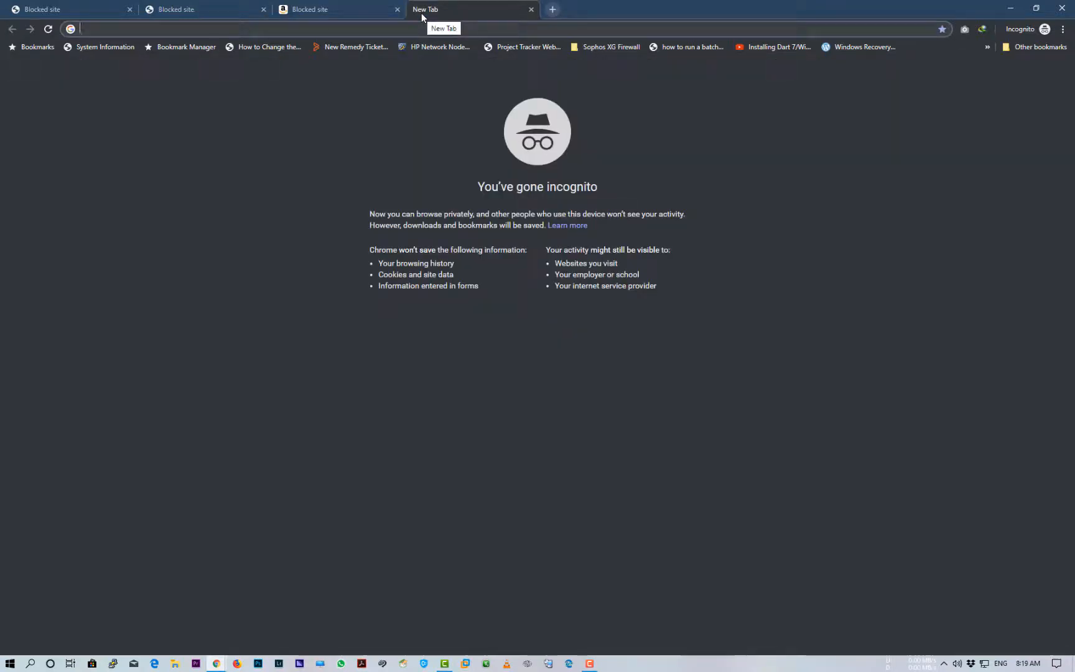
# Search 'gamming and gambling website' and open gamblingsites.com to see its Gambling block page
pyautogui.write('gamming')
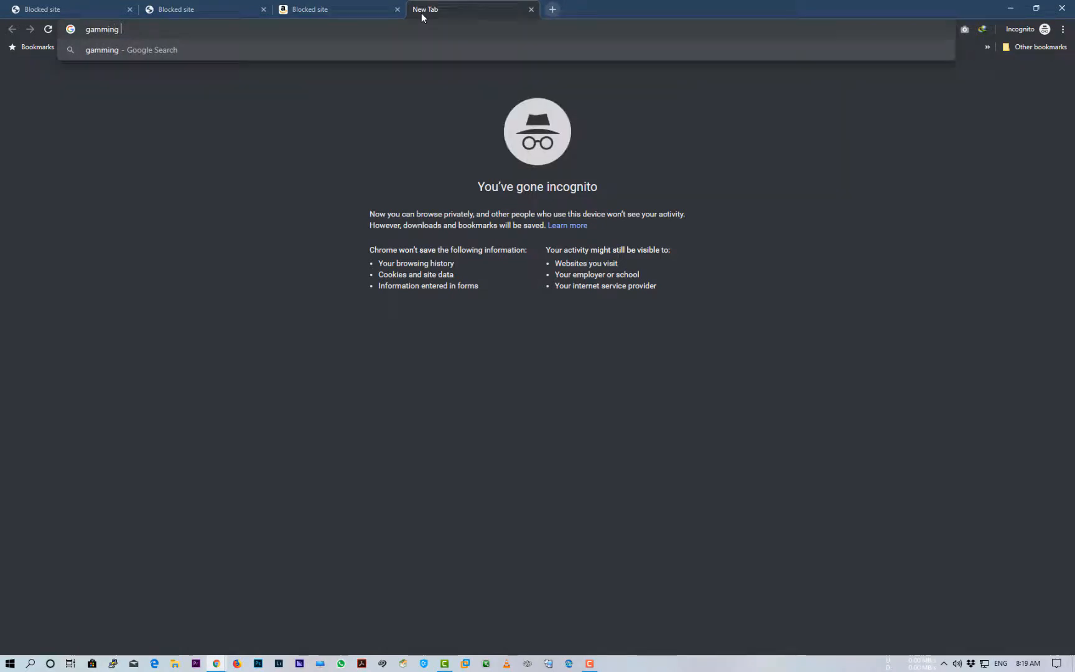
pyautogui.write(' and gam')
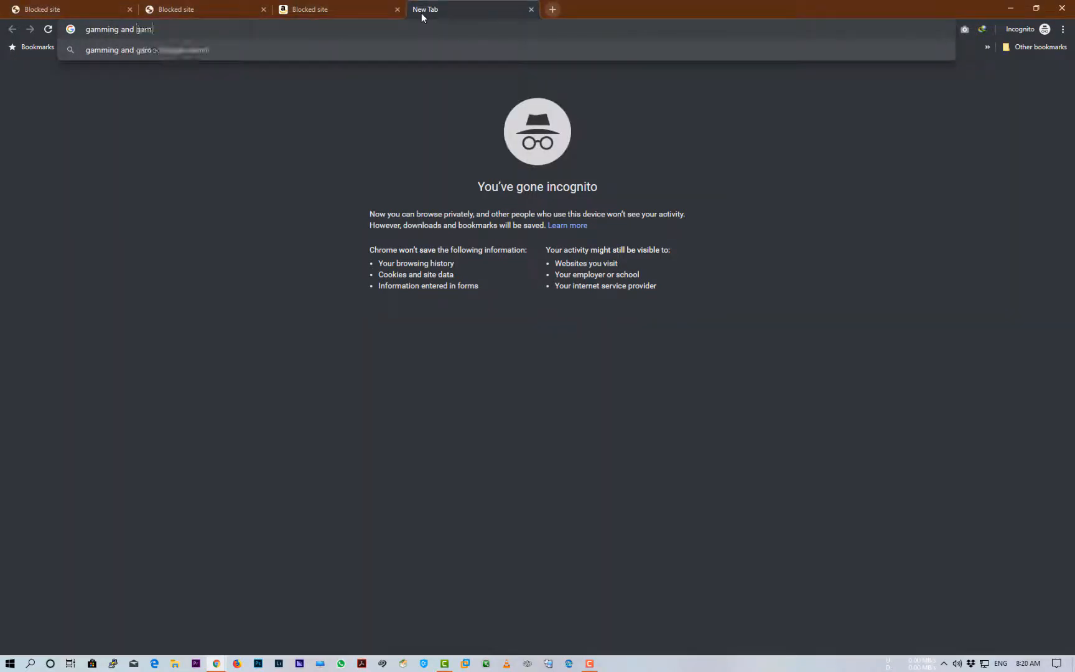
pyautogui.write('bling web')
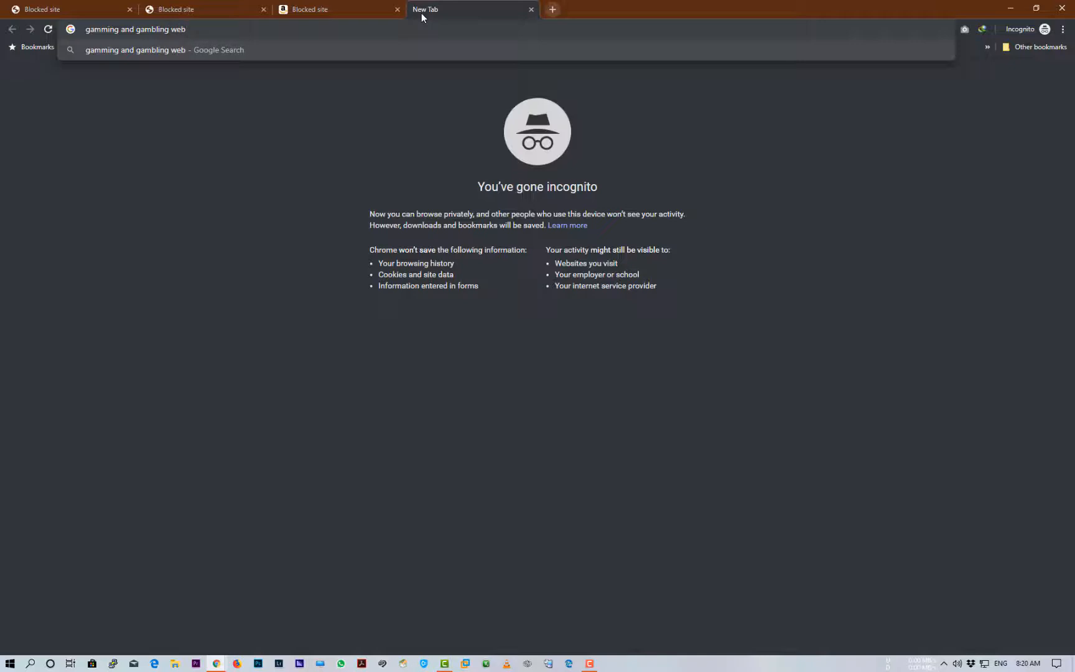
pyautogui.write('site')
pyautogui.press('Return')
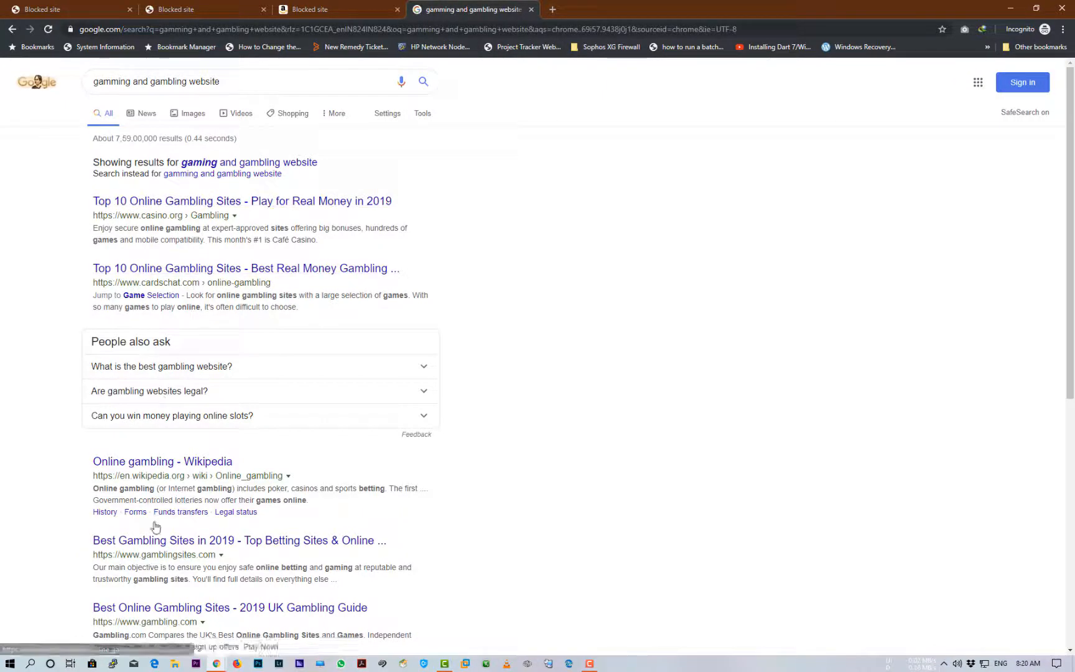
pyautogui.click(158, 541)
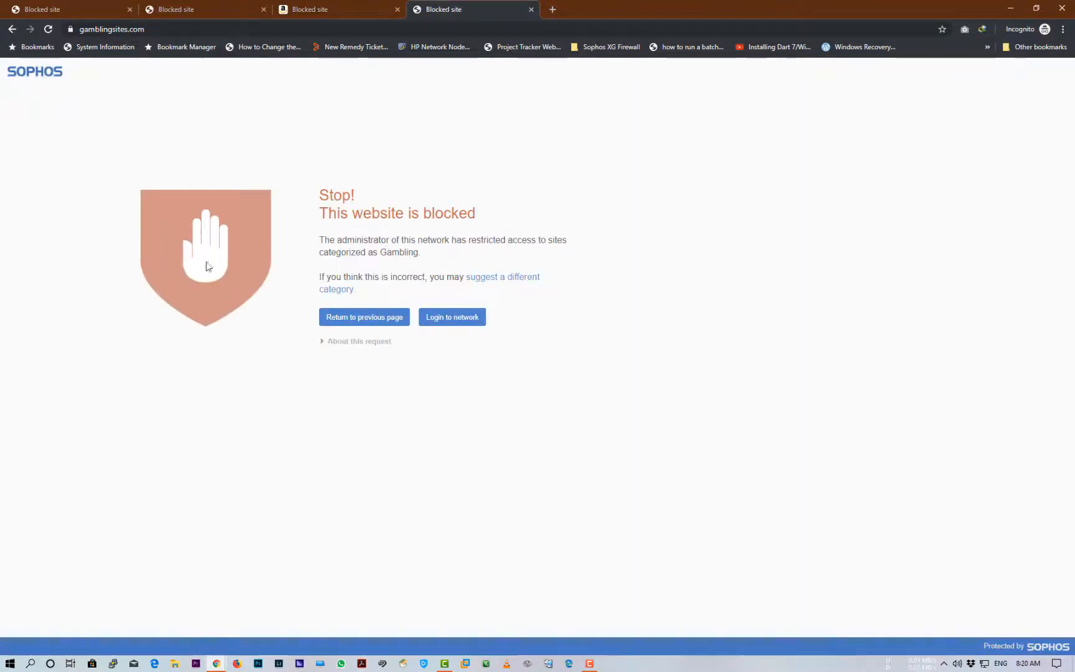
pyautogui.moveTo(88, 30); pyautogui.dragTo(156, 33)
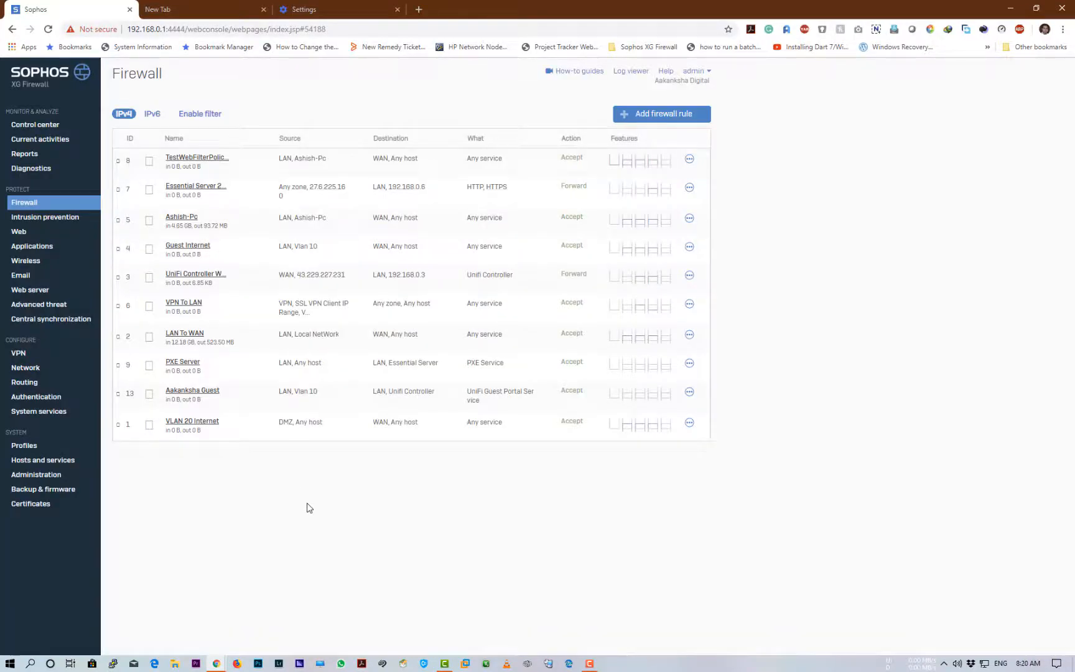
# Under Web > URL groups, start a new URL group named 'Test Group' and move to the domain field
pyautogui.click(30, 236)
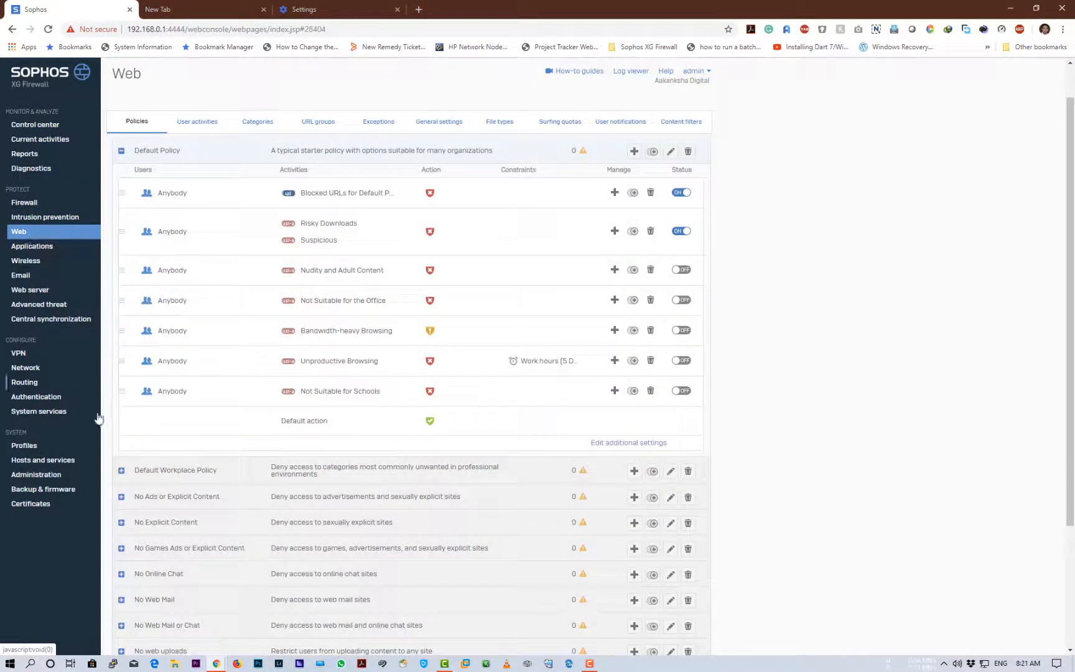
pyautogui.click(258, 122)
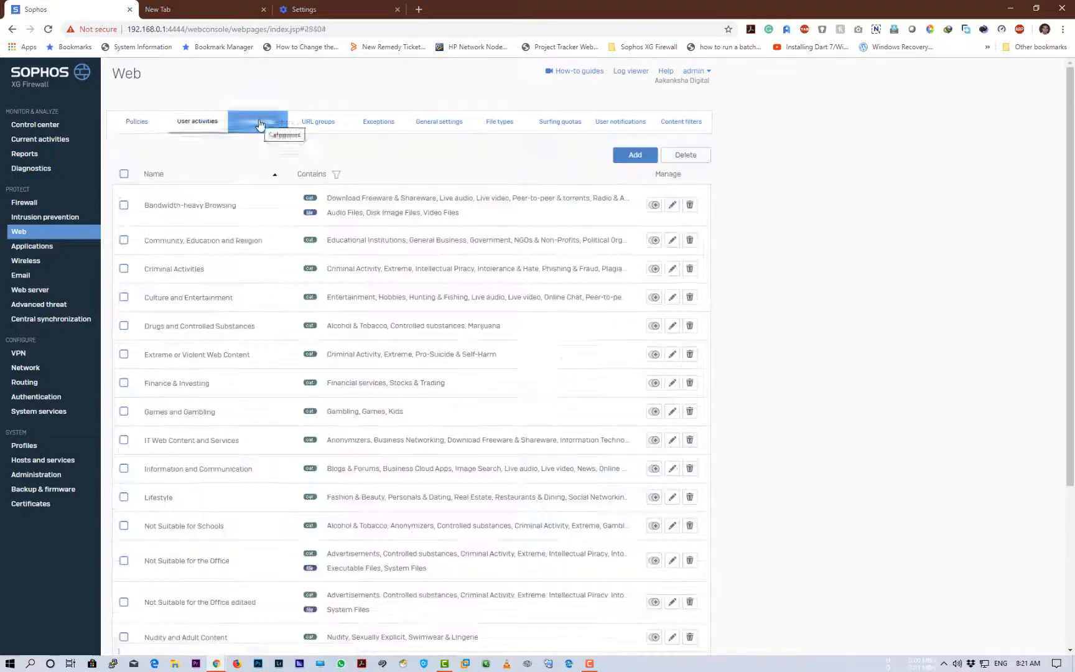
pyautogui.click(308, 125)
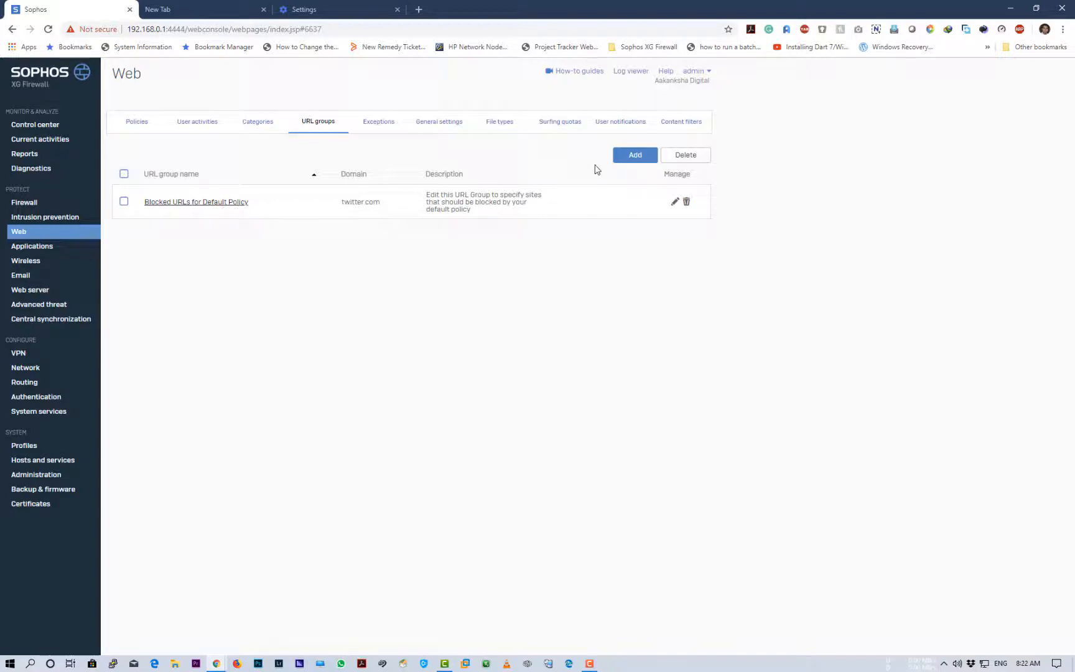
pyautogui.click(635, 157)
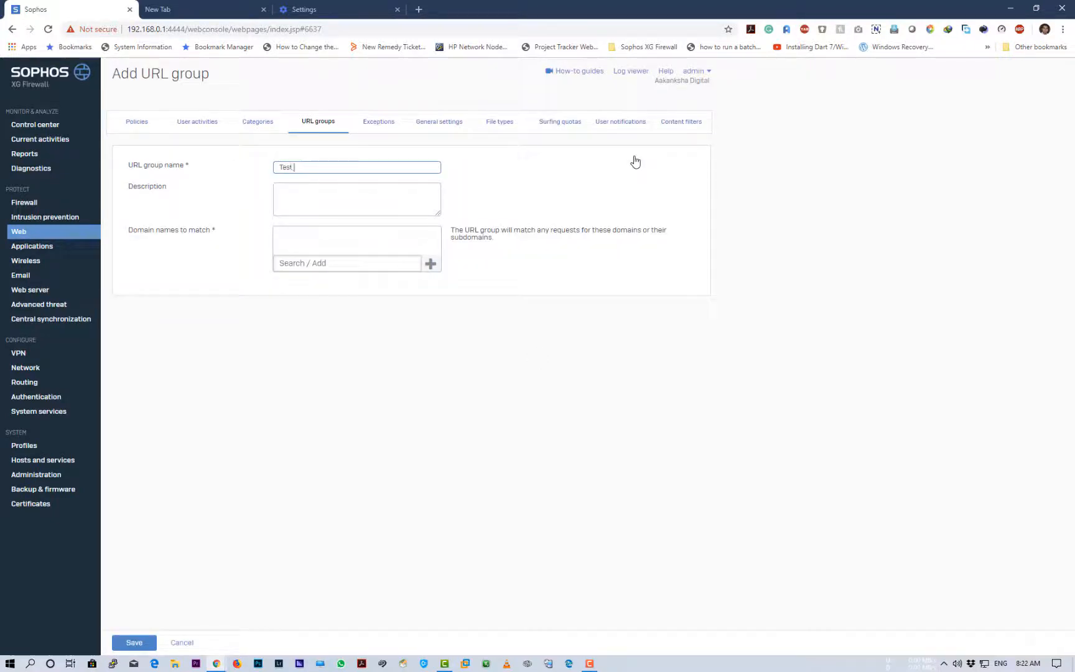
pyautogui.write('Test Group')
pyautogui.press('Tab')
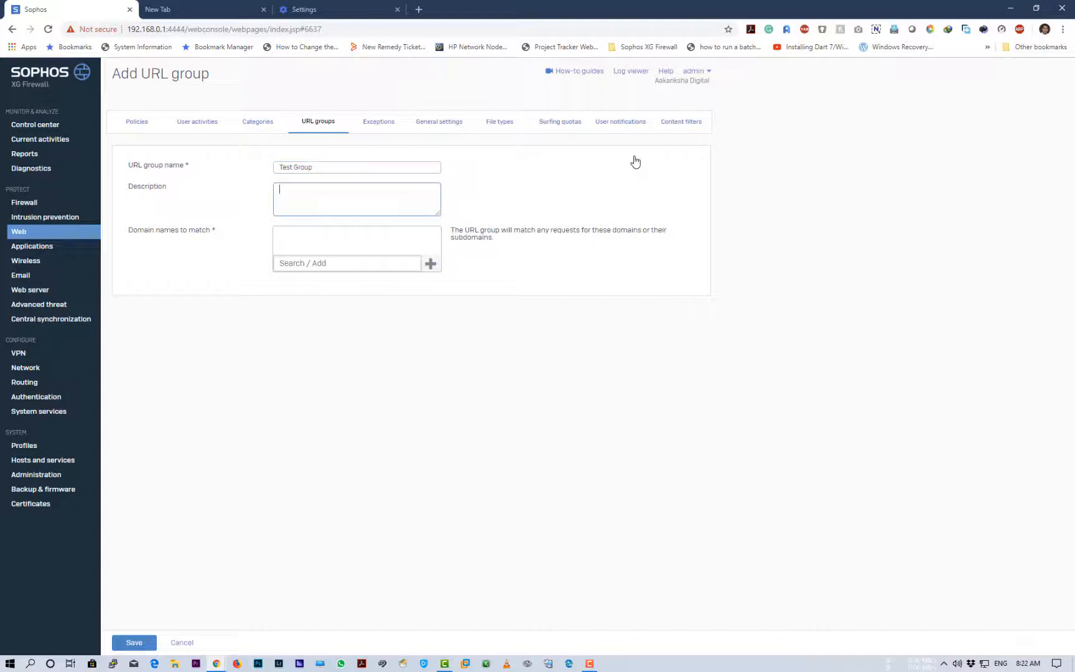
pyautogui.press('Tab')
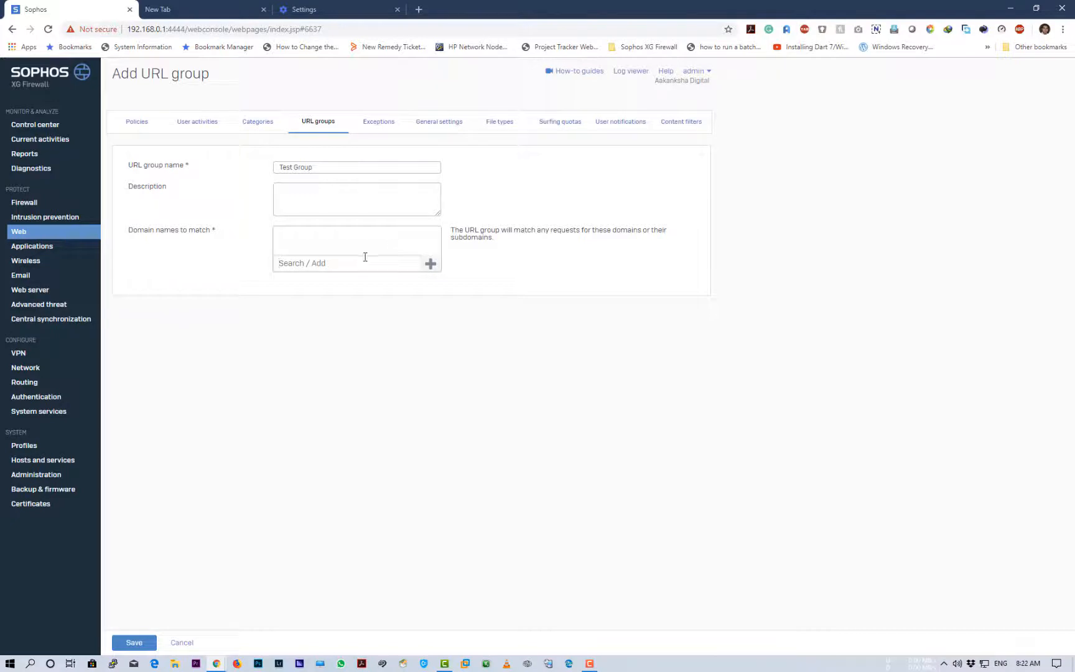
# Search 'cnn news' in a new tab, open CNN International and copy the edition.cnn.com address
pyautogui.click(423, 13)
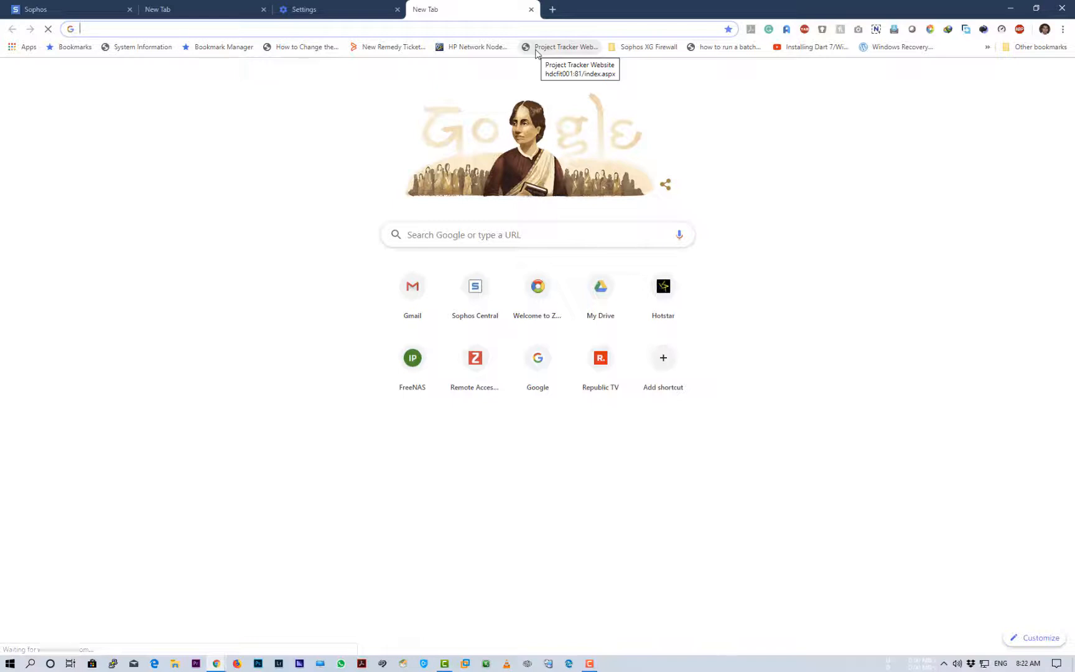
pyautogui.write('cnn')
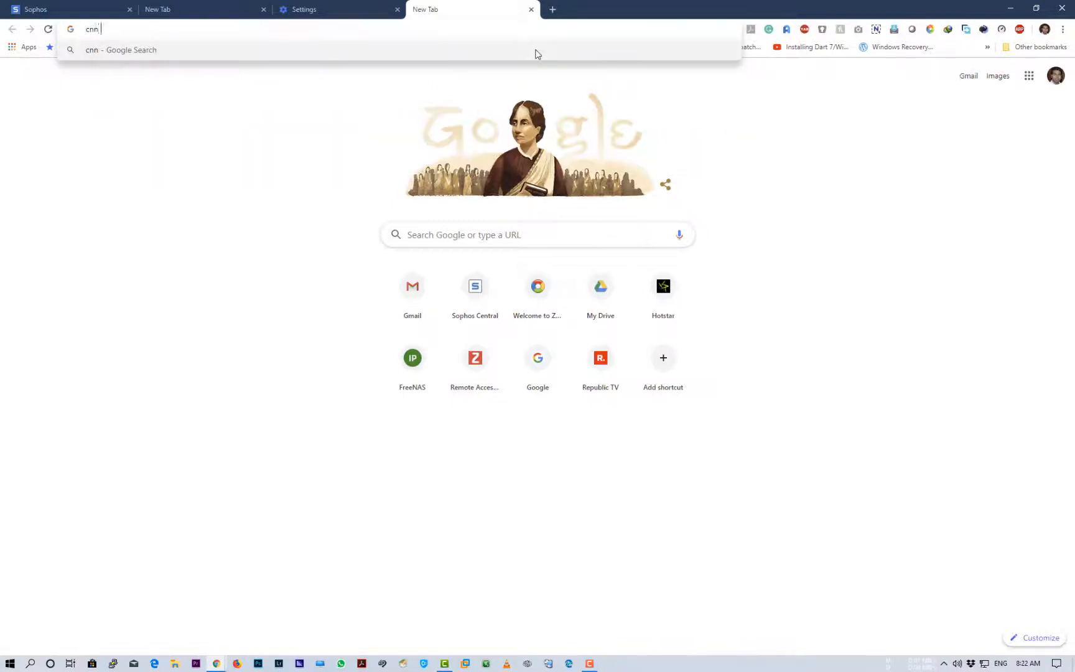
pyautogui.write(' news')
pyautogui.press('Return')
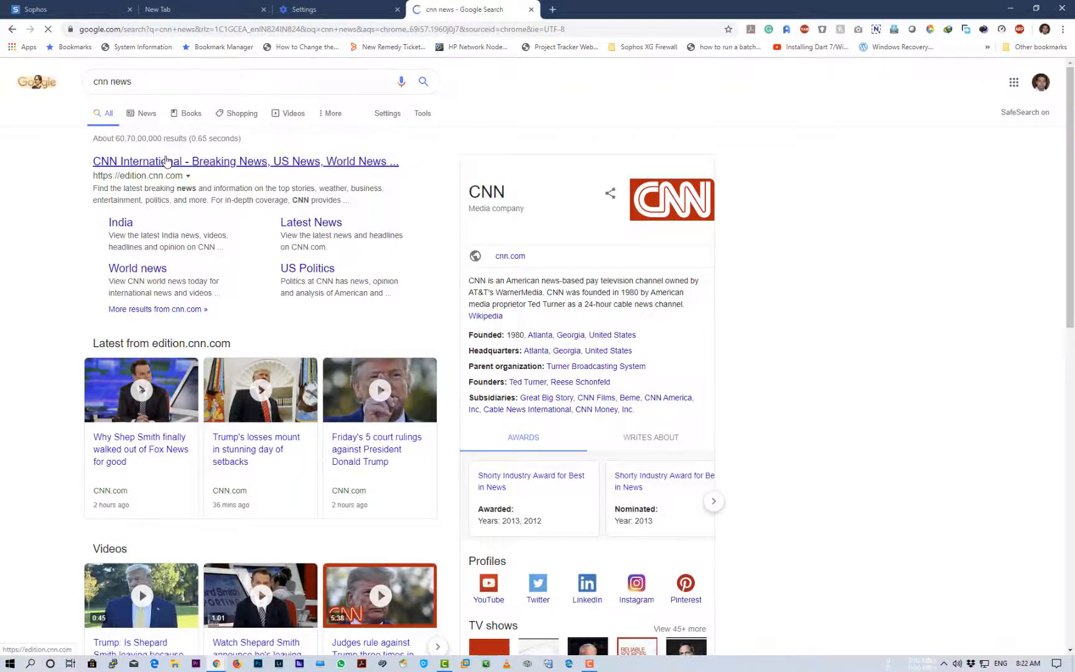
pyautogui.click(156, 168)
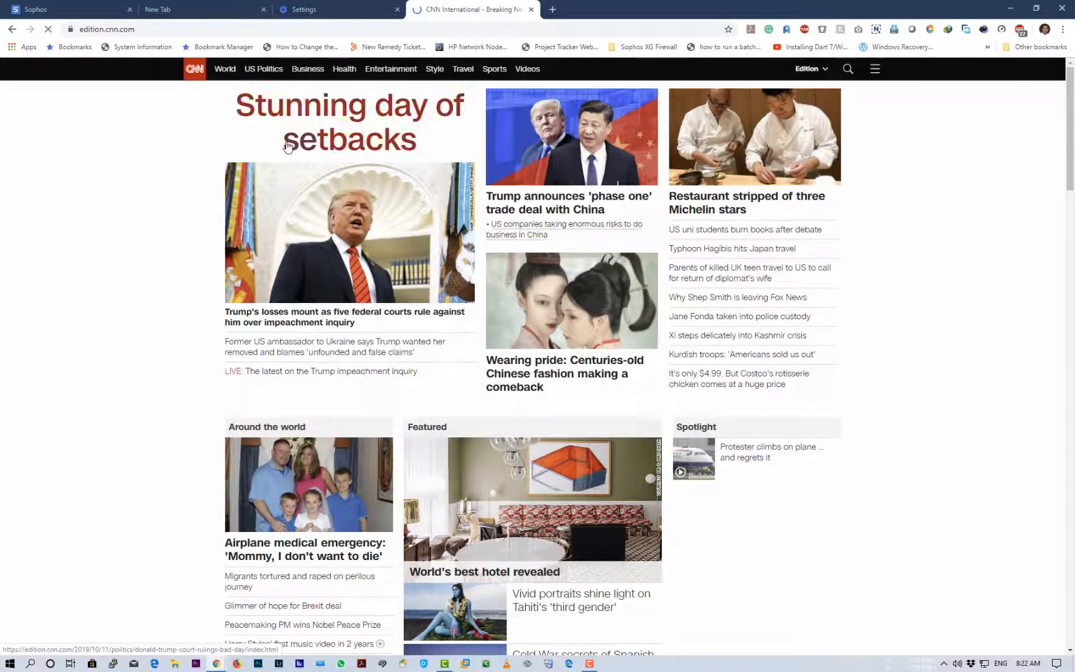
pyautogui.click(147, 27)
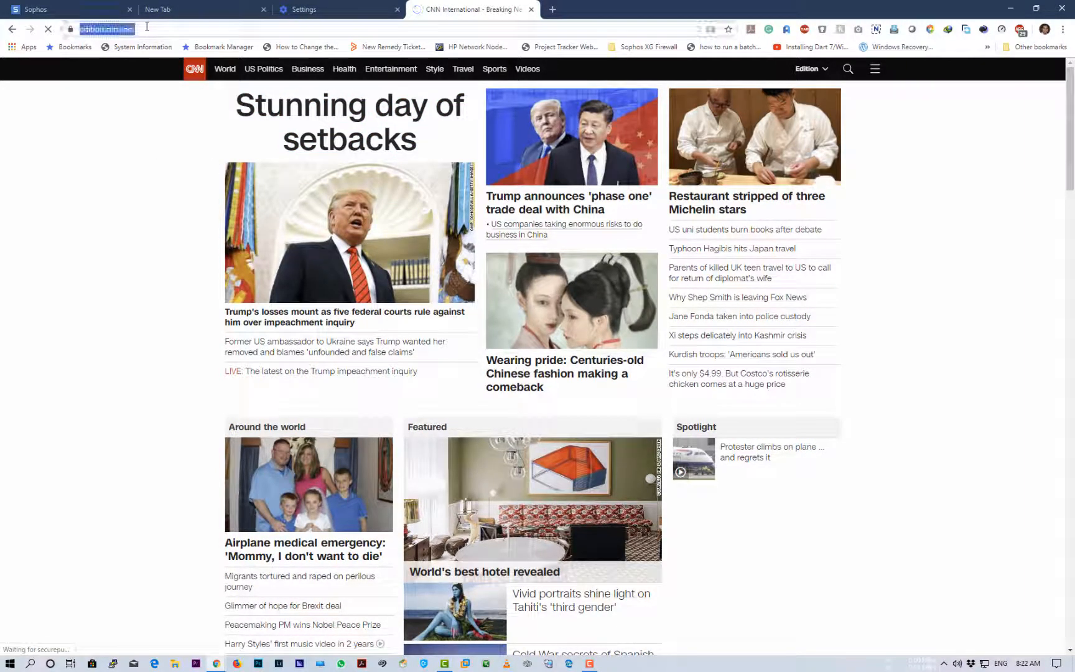
pyautogui.rightClick(147, 27)
pyautogui.click(150, 113)
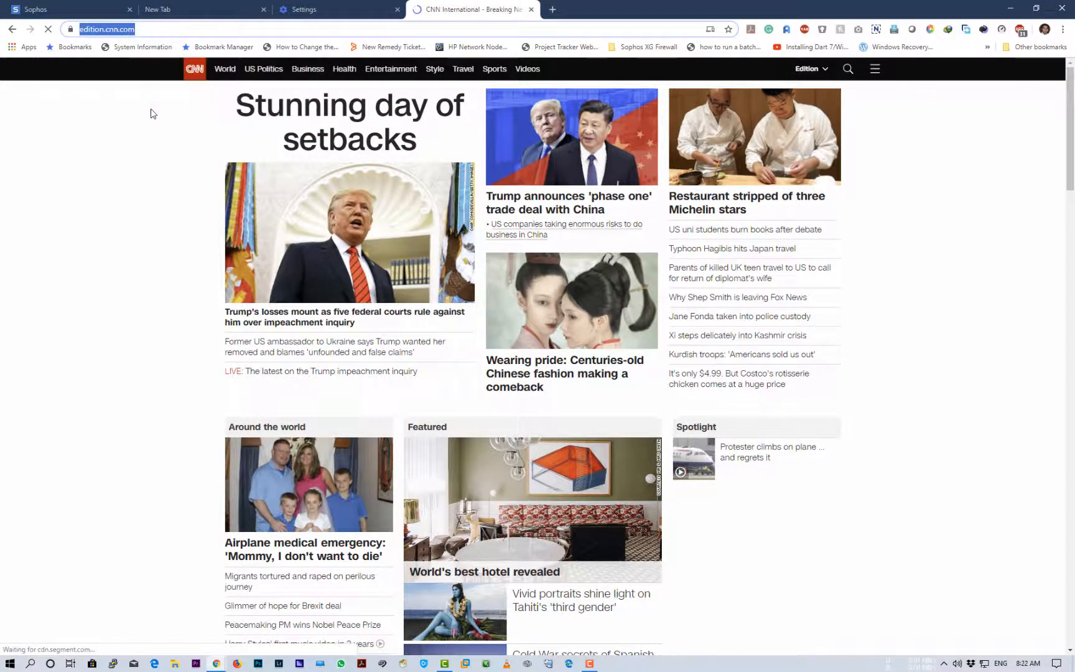
# Back in the URL group form, try adding the pasted full CNN address and dismiss the invalid-domain warning
pyautogui.click(358, 18)
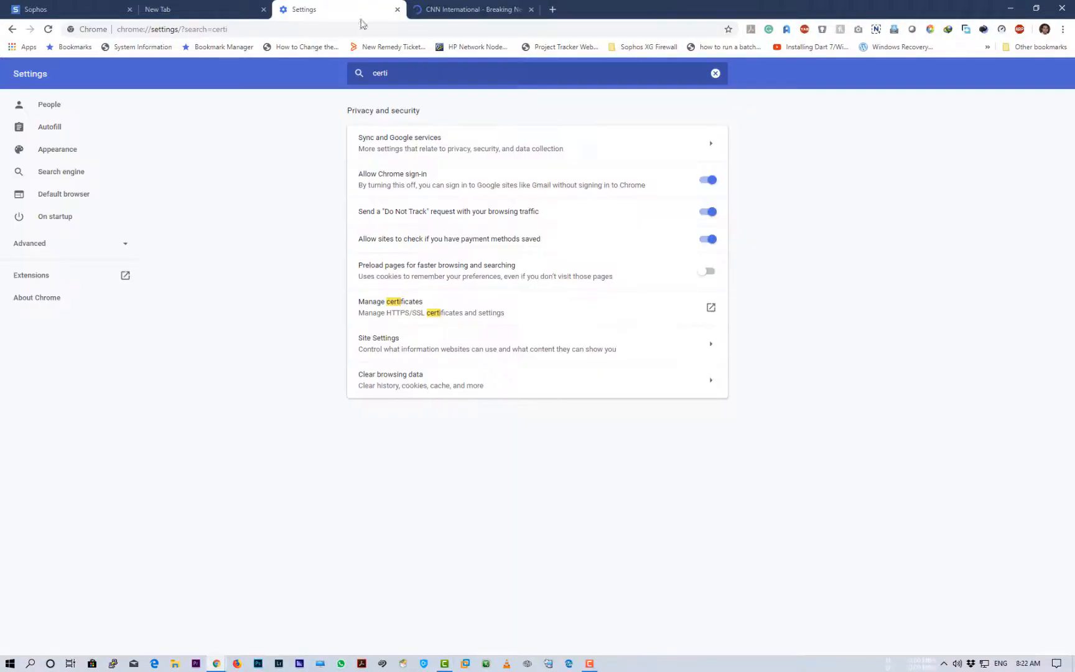
pyautogui.click(397, 10)
pyautogui.click(211, 11)
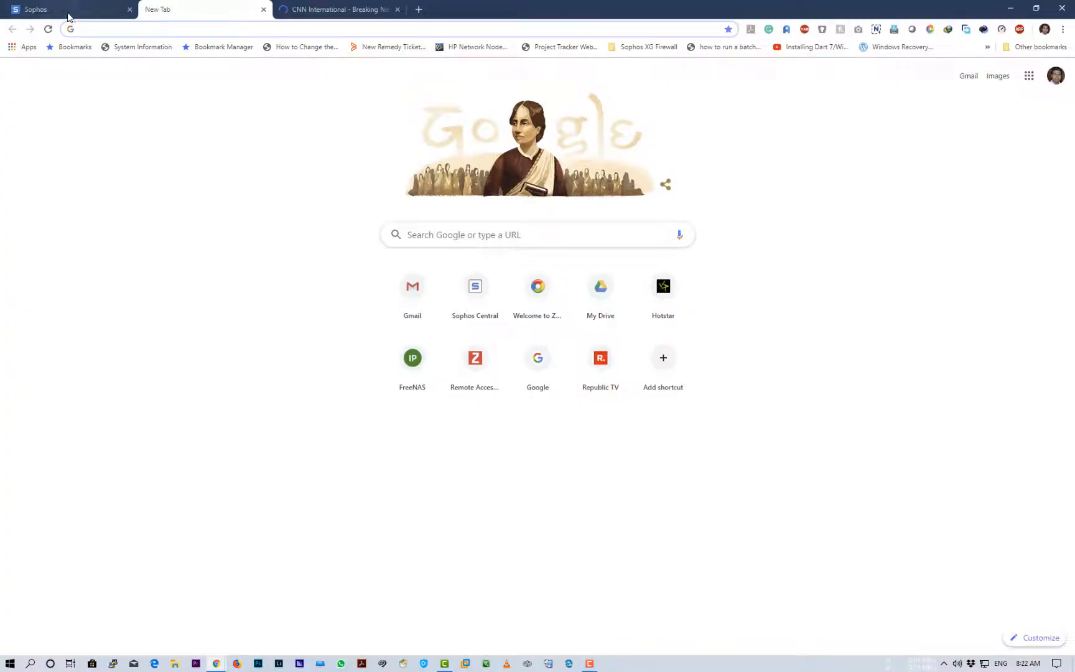
pyautogui.click(68, 14)
pyautogui.rightClick(320, 263)
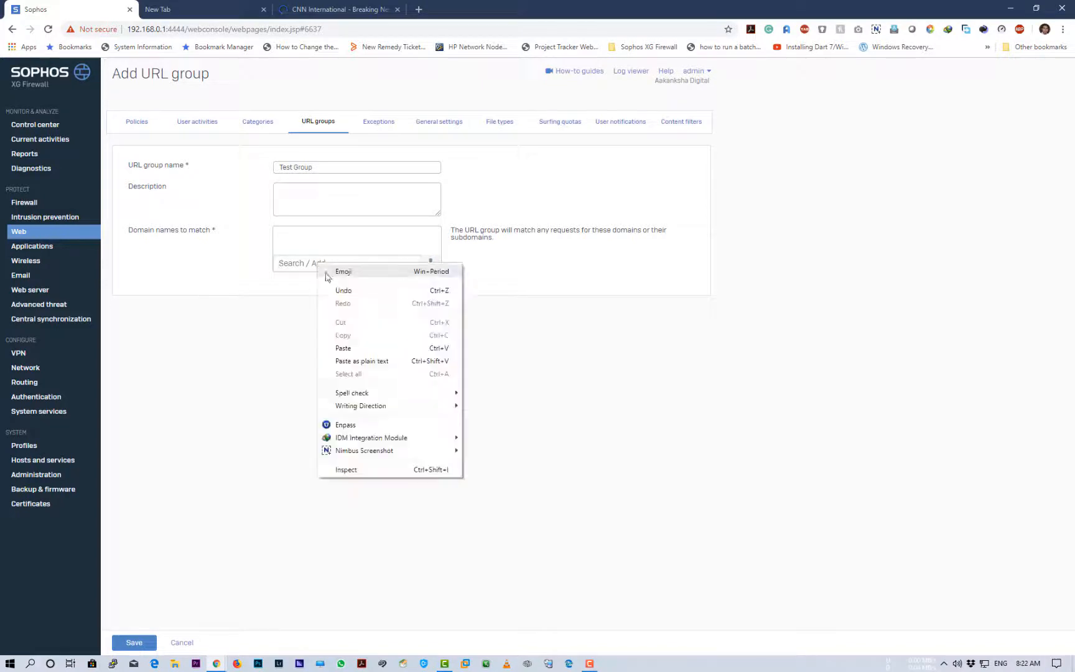
pyautogui.click(342, 348)
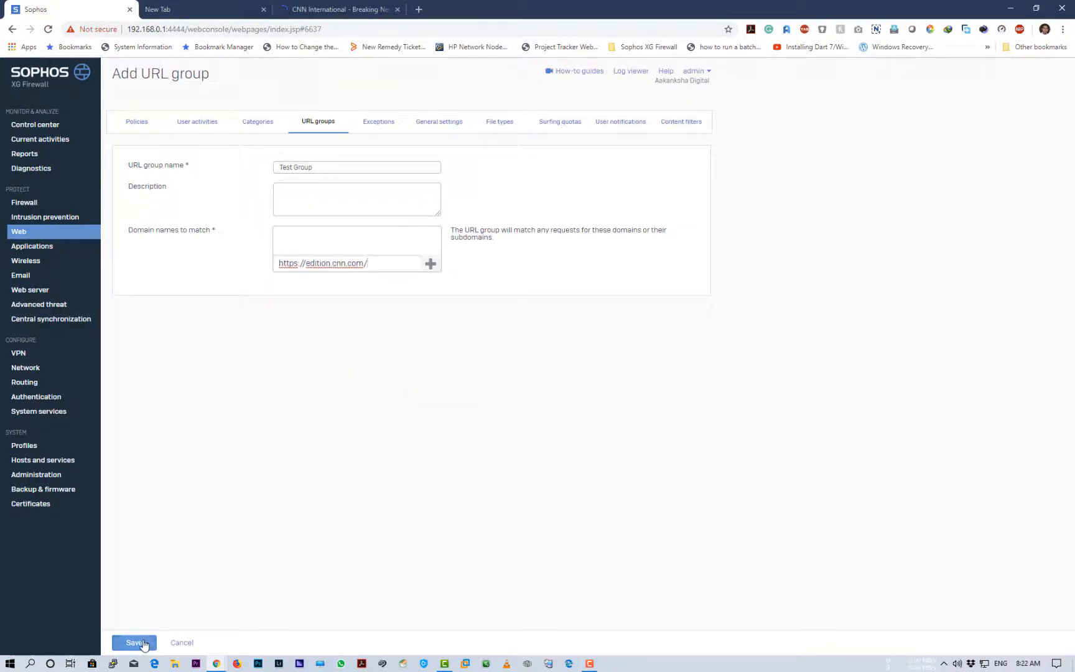
pyautogui.click(431, 265)
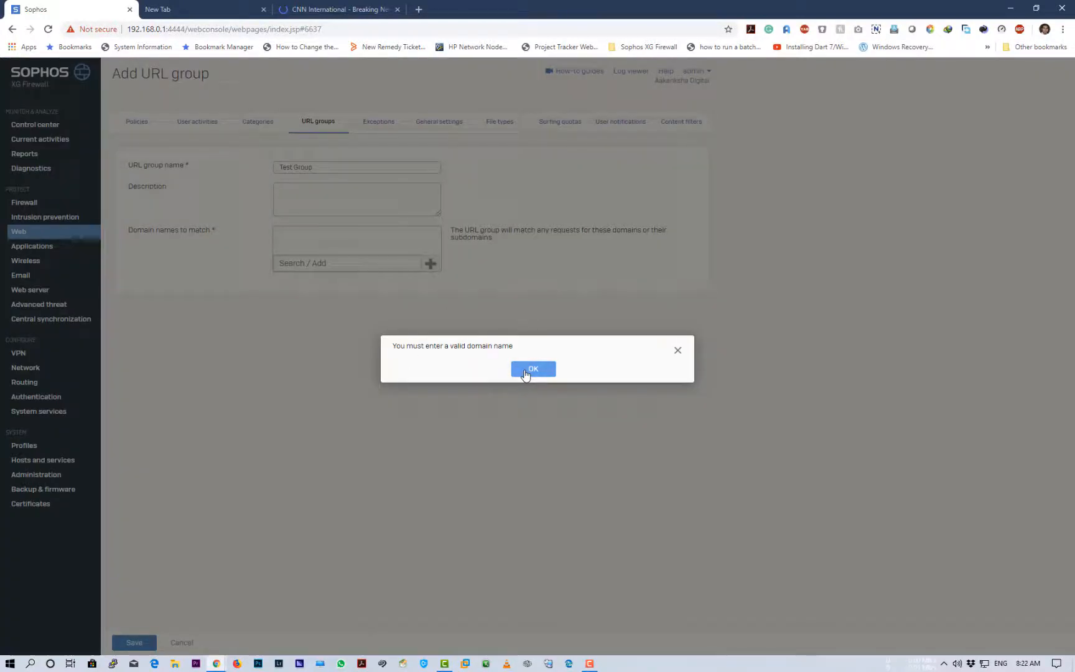
pyautogui.click(525, 371)
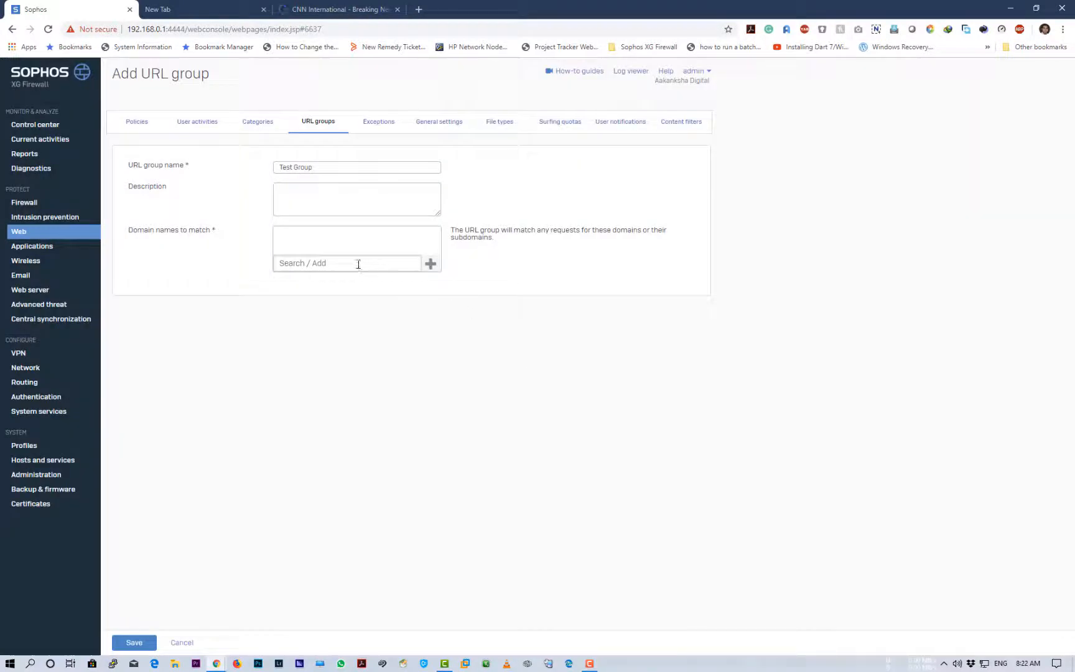
# Re-paste the CNN address, trim it to cnn.com, add it and save Test Group
pyautogui.hotkey('ctrl', 'v')
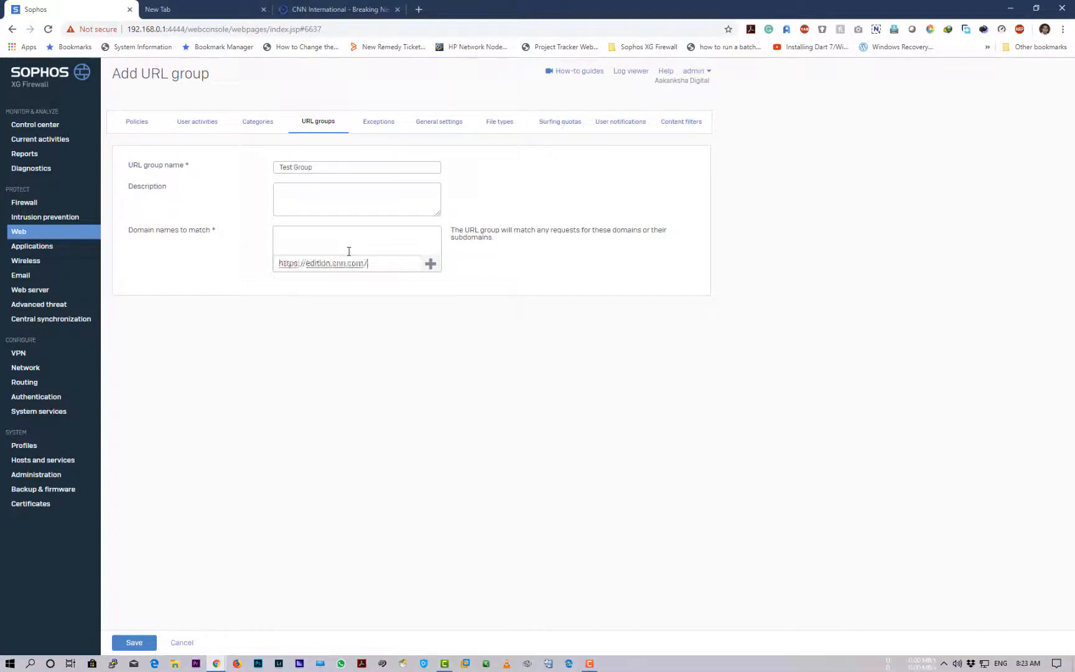
pyautogui.moveTo(306, 266); pyautogui.dragTo(115, 241)
pyautogui.press('BackSpace')
pyautogui.press('BackSpace')
pyautogui.moveTo(307, 264); pyautogui.dragTo(236, 266)
pyautogui.press('BackSpace')
pyautogui.click(430, 264)
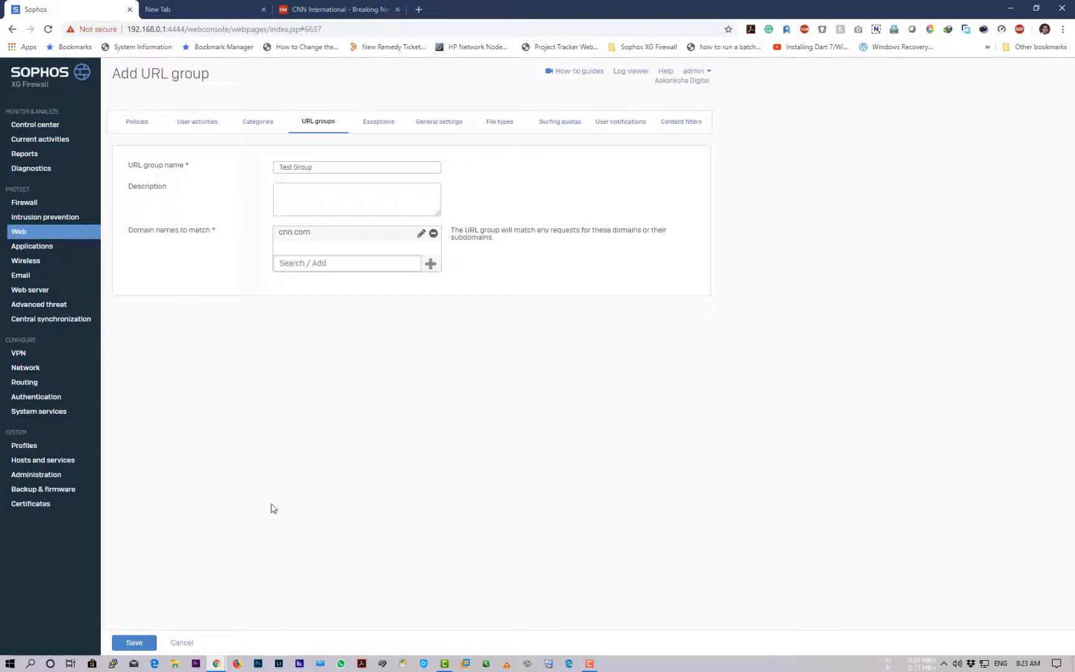
pyautogui.click(138, 643)
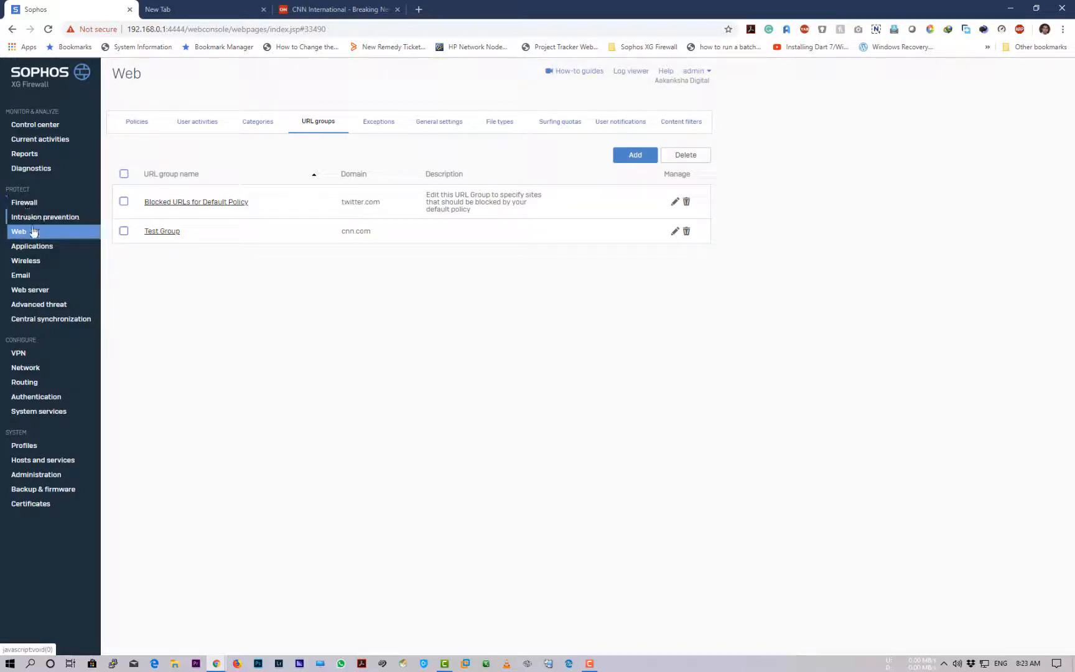
# Open TestWebFilterPolicy for editing from the web policies list
pyautogui.click(133, 125)
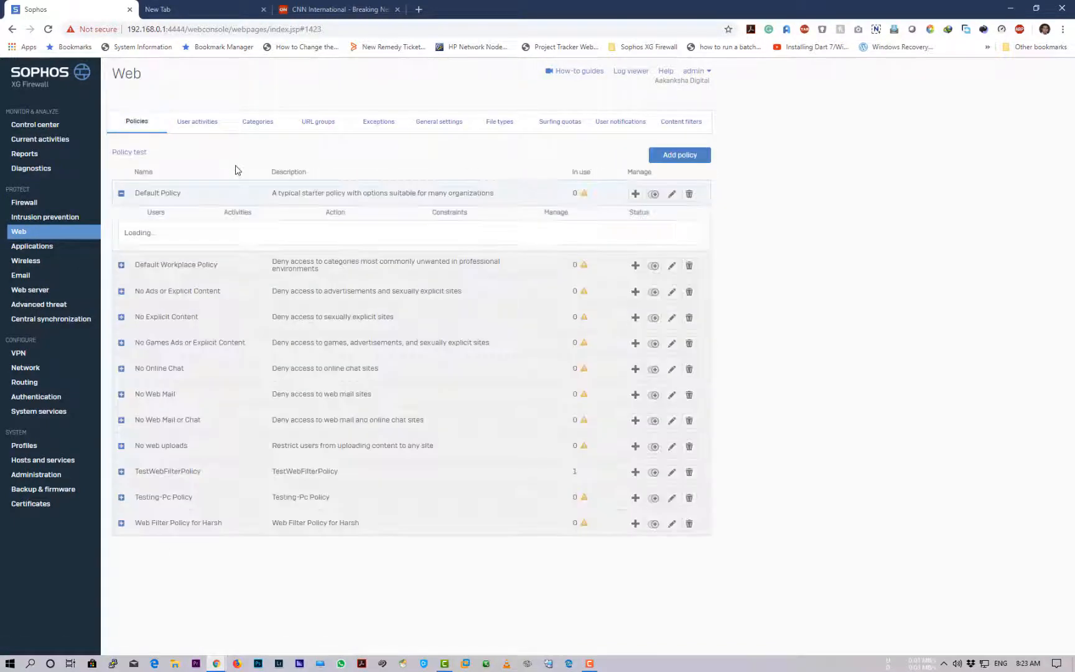
pyautogui.scroll(-3, 180, 472)
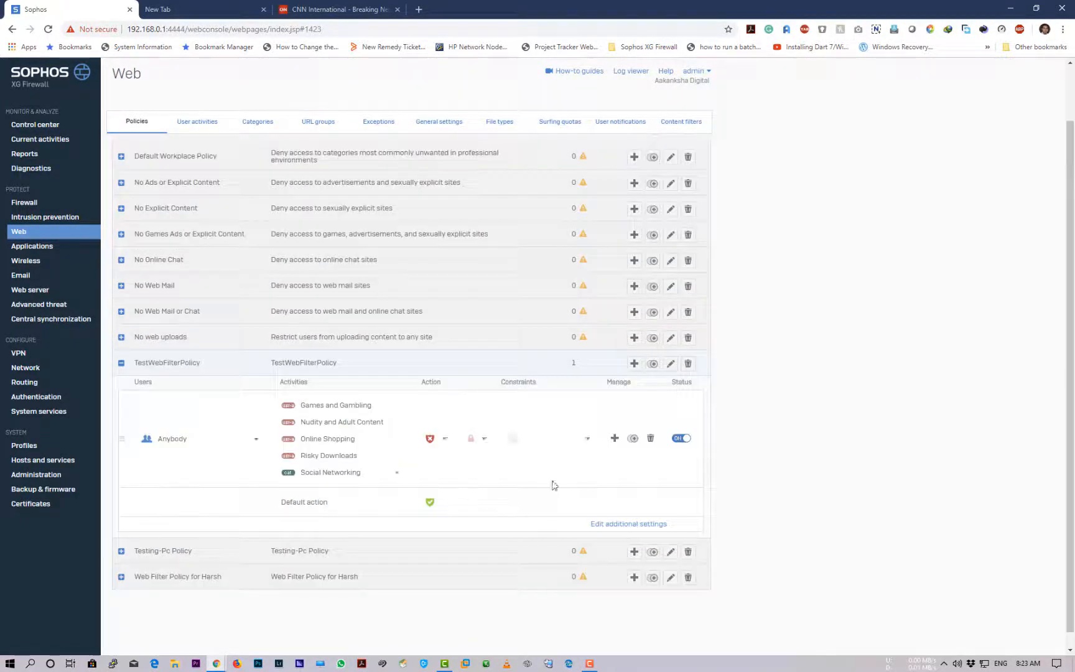
pyautogui.click(619, 526)
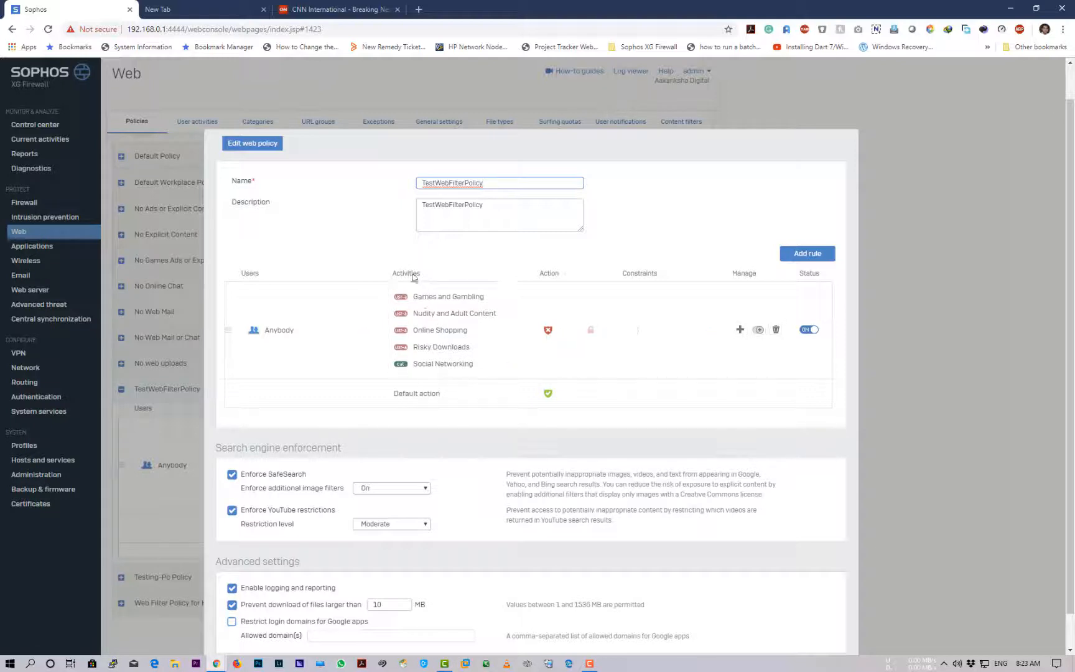
# Add the Test Group URL group to the rule's blocked activities and save the policy
pyautogui.click(509, 366)
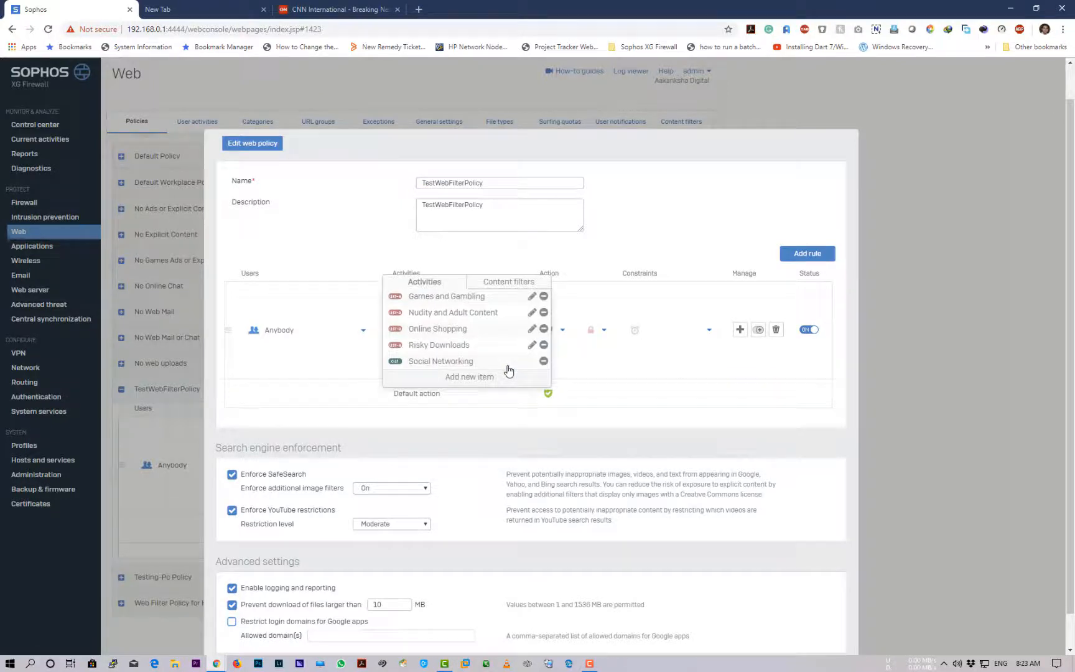
pyautogui.click(470, 376)
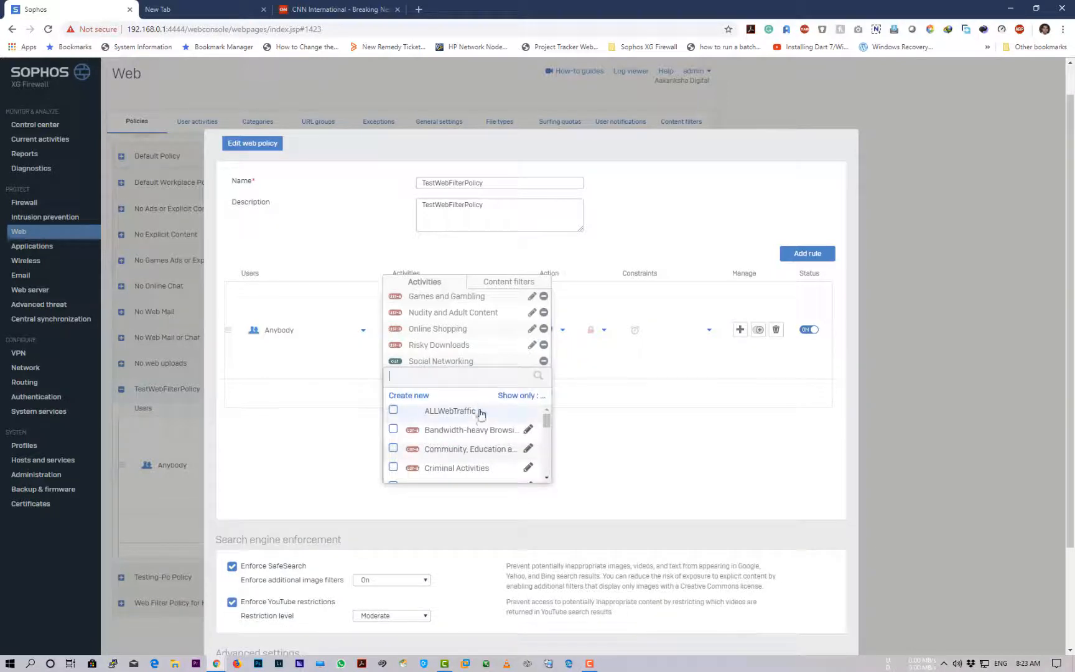
pyautogui.click(513, 398)
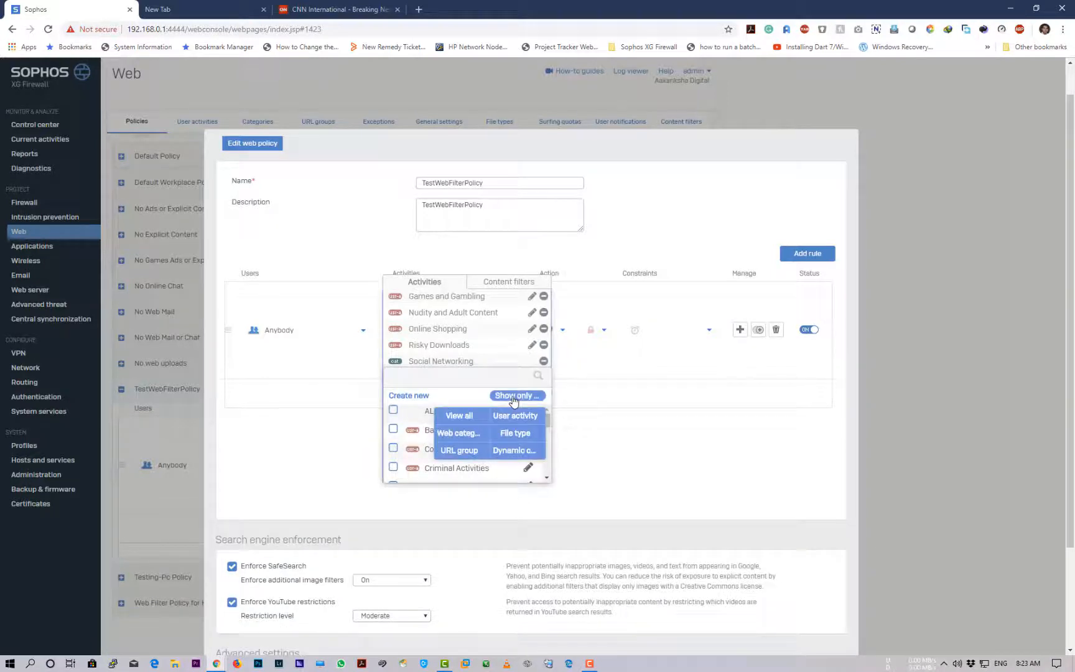
pyautogui.click(459, 456)
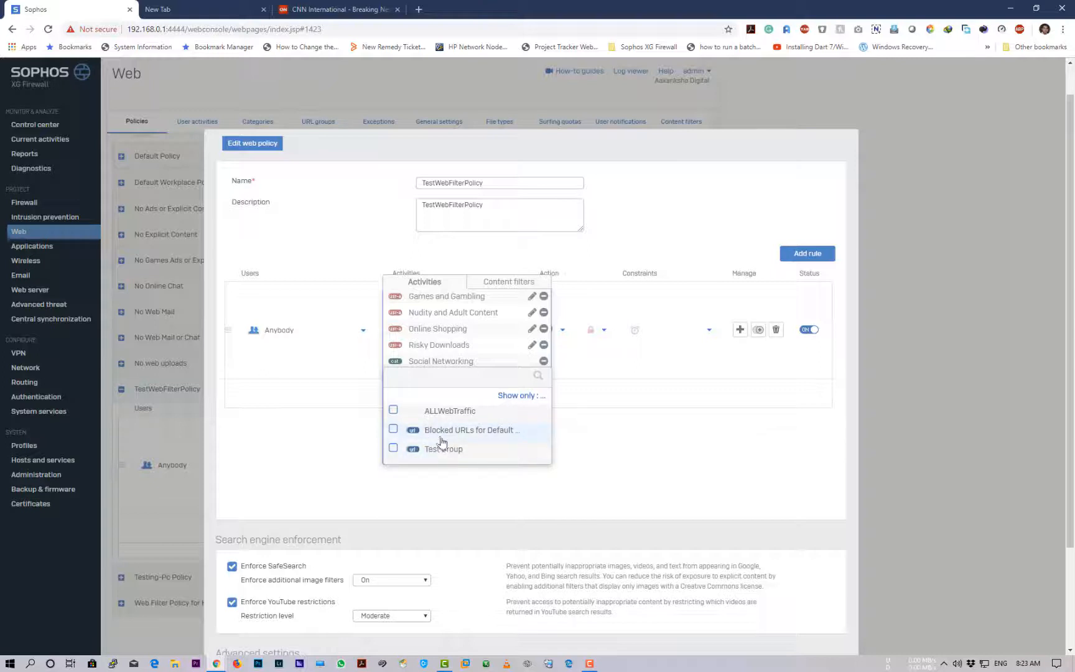
pyautogui.click(393, 449)
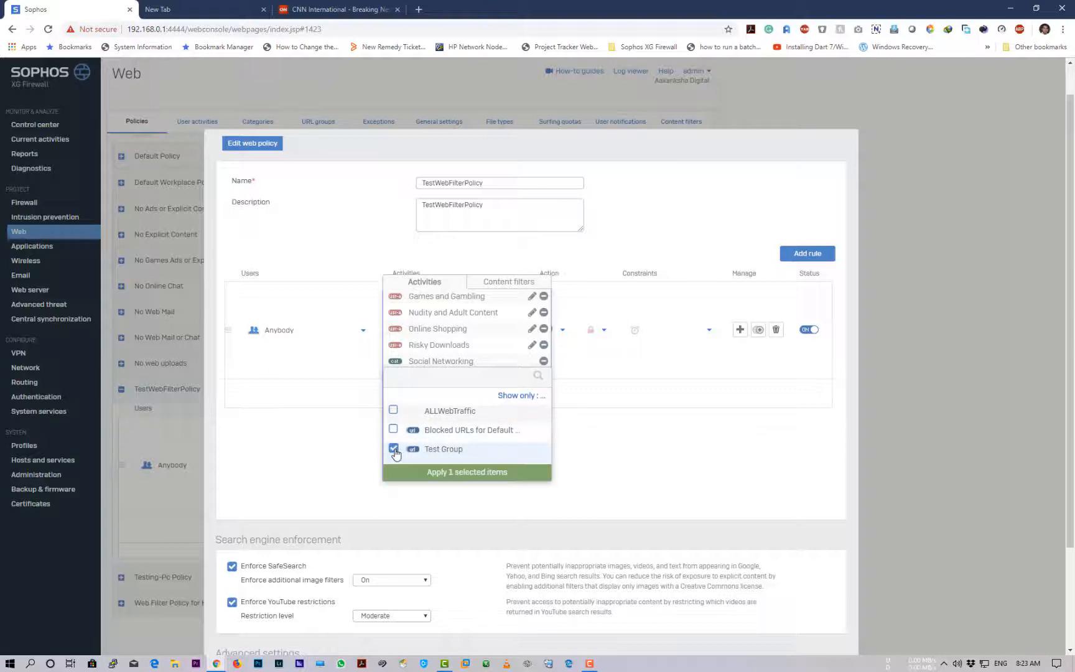
pyautogui.click(460, 474)
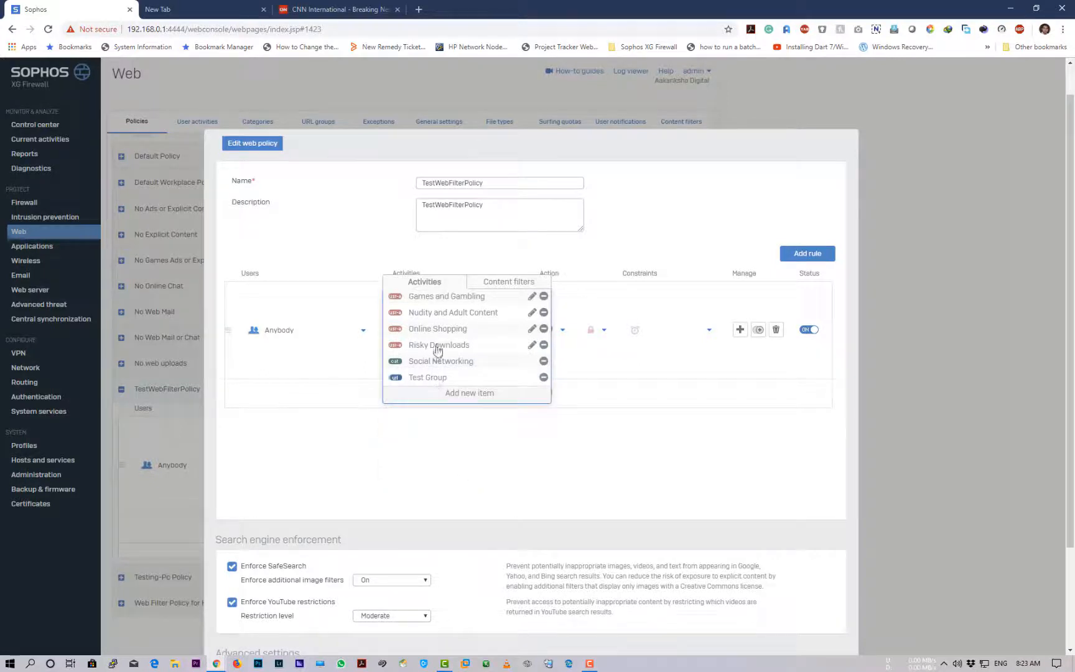
pyautogui.click(488, 439)
pyautogui.scroll(-2, 488, 445)
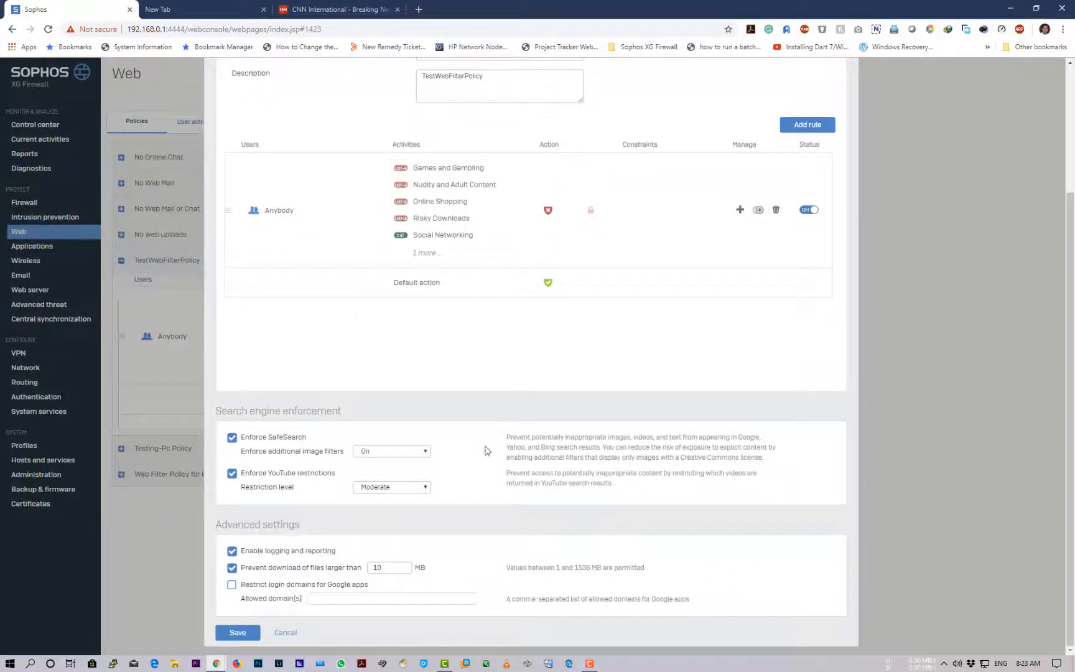
pyautogui.click(237, 635)
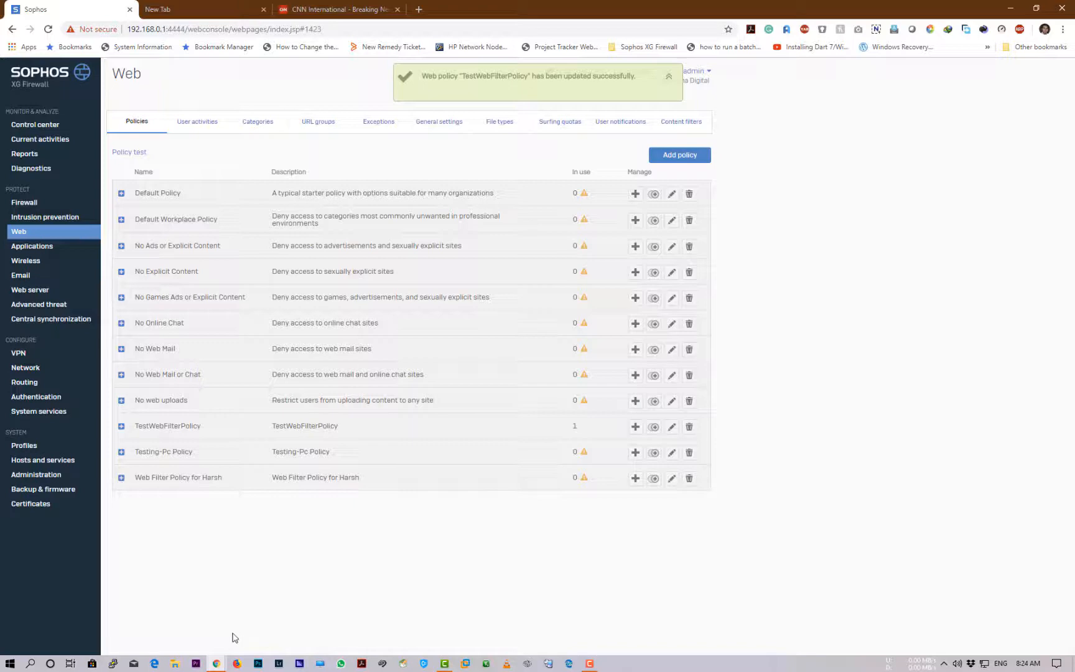
# Reload edition.cnn.com to confirm Sophos now blocks it under the News category
pyautogui.click(312, 9)
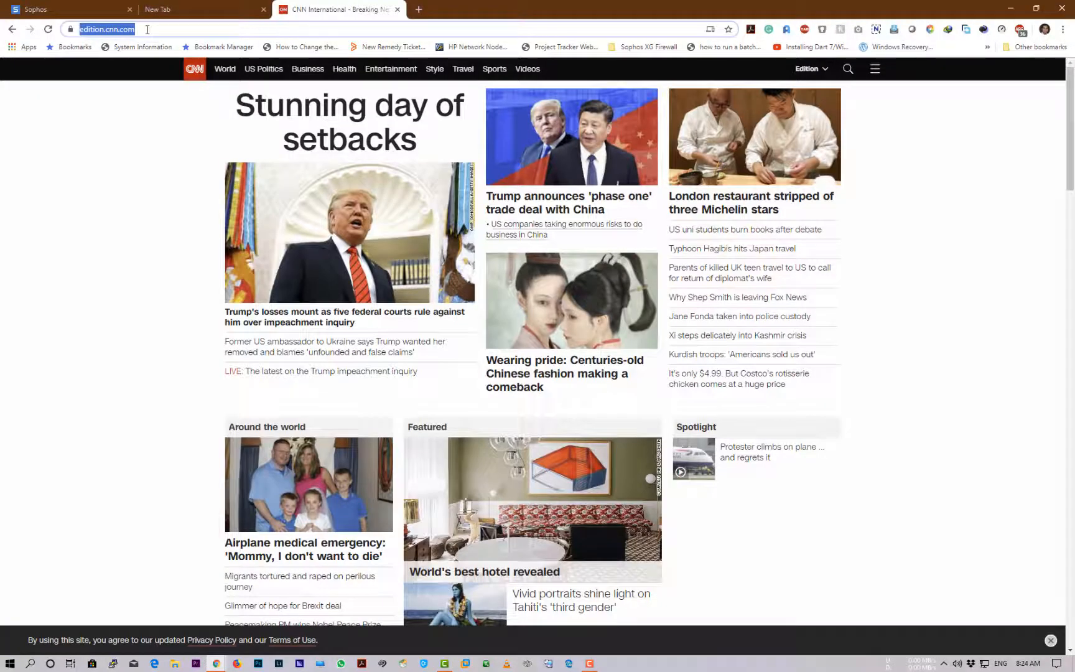
pyautogui.click(198, 26)
pyautogui.press('Return')
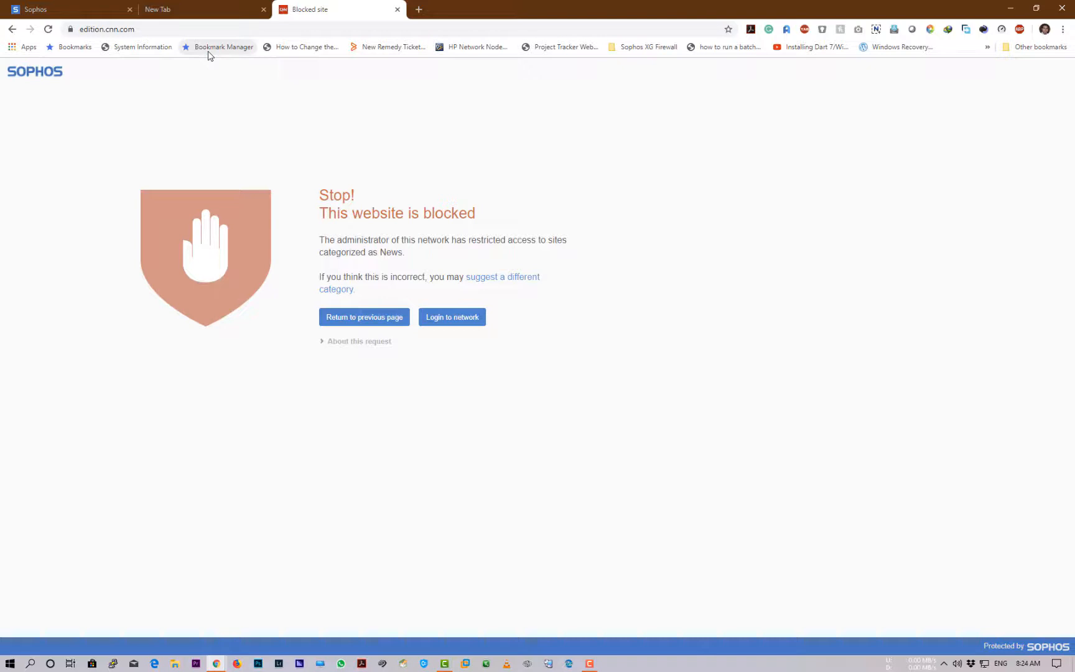
pyautogui.click(231, 28)
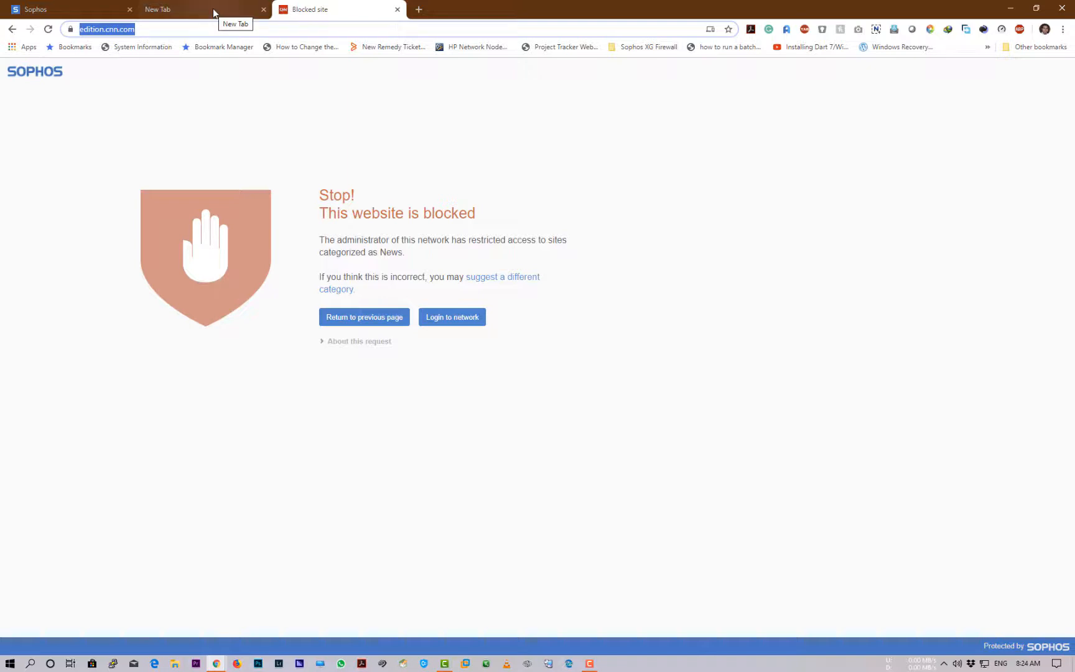
pyautogui.click(96, 13)
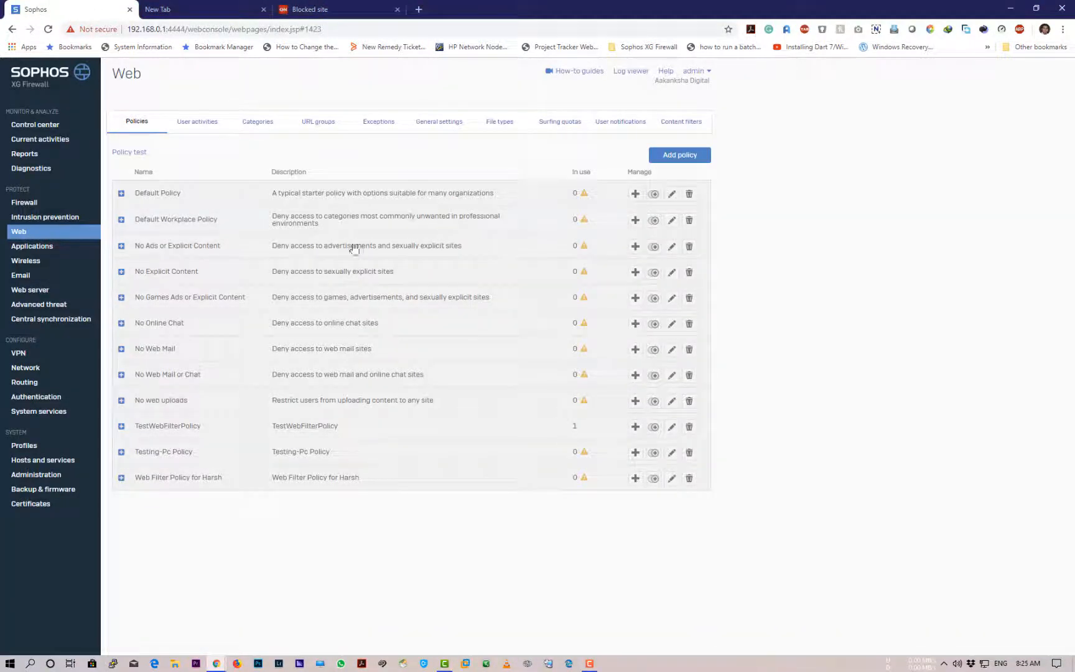
# Open Test Group from the URL groups list for editing, then start a blank browser page
pyautogui.click(311, 125)
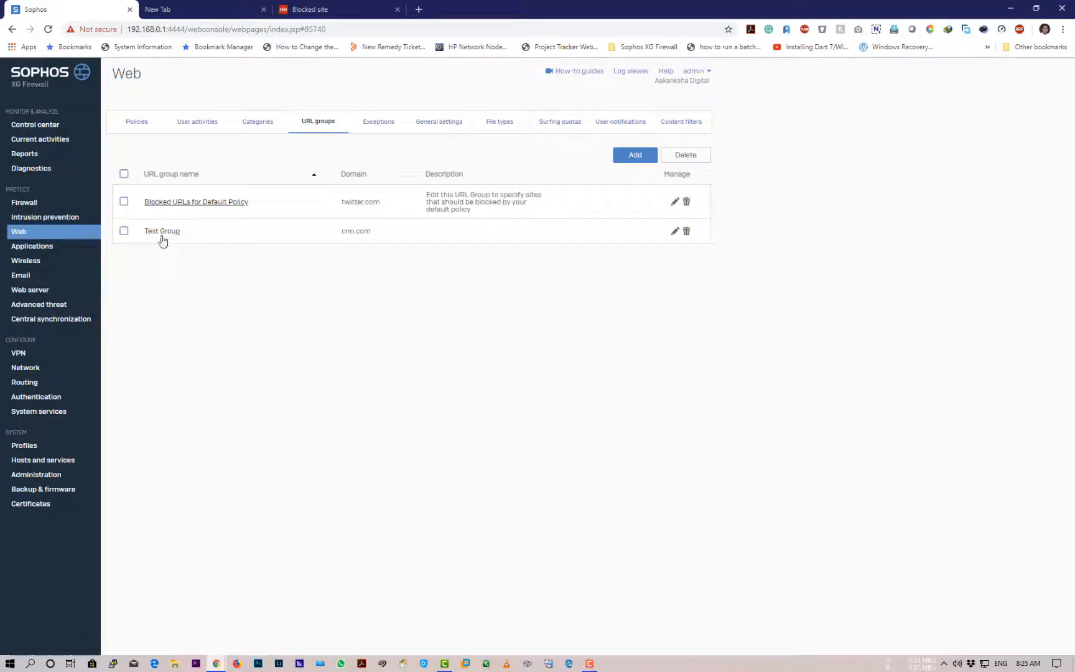
pyautogui.click(162, 242)
pyautogui.click(347, 257)
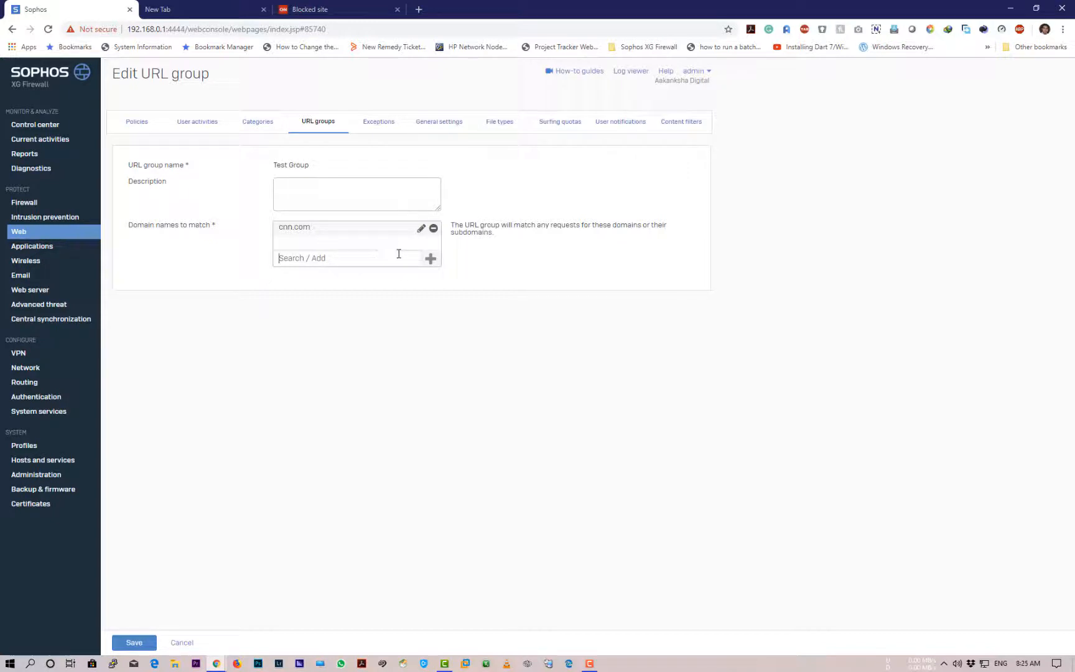
pyautogui.click(419, 9)
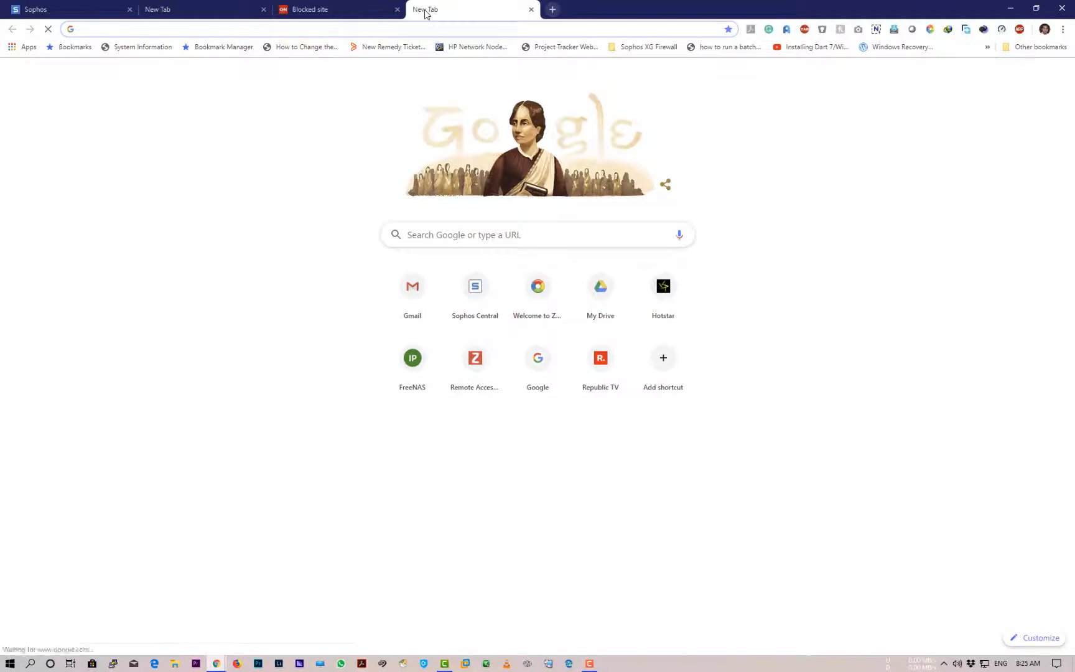
# Load bhaskar.com in the new page and copy its address for the firewall
pyautogui.write('bhaskar.com')
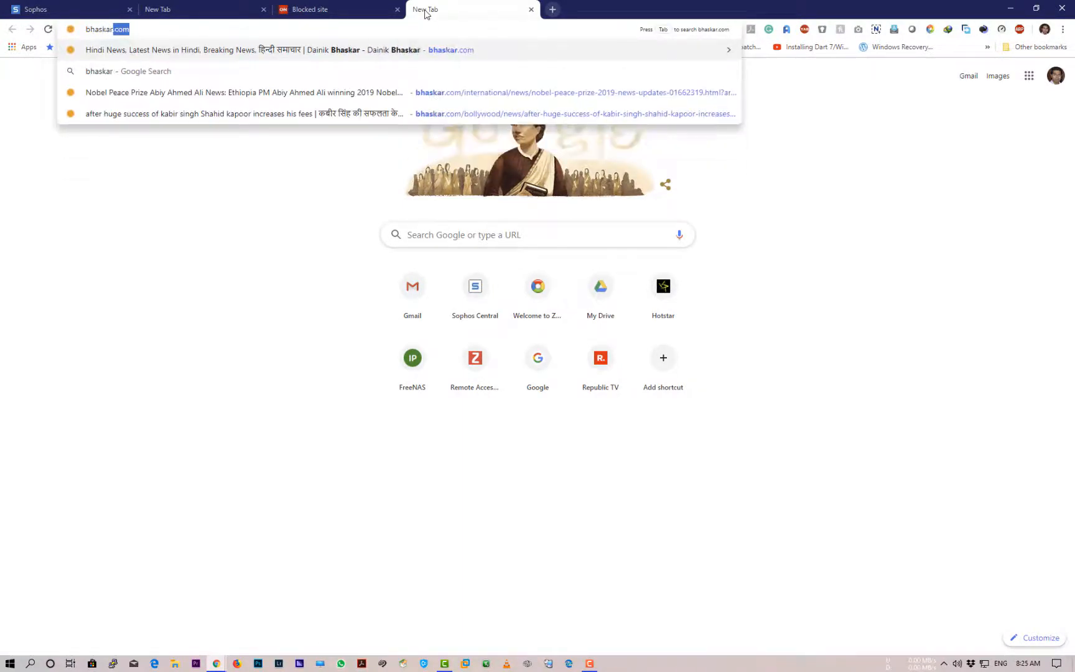
pyautogui.press('Return')
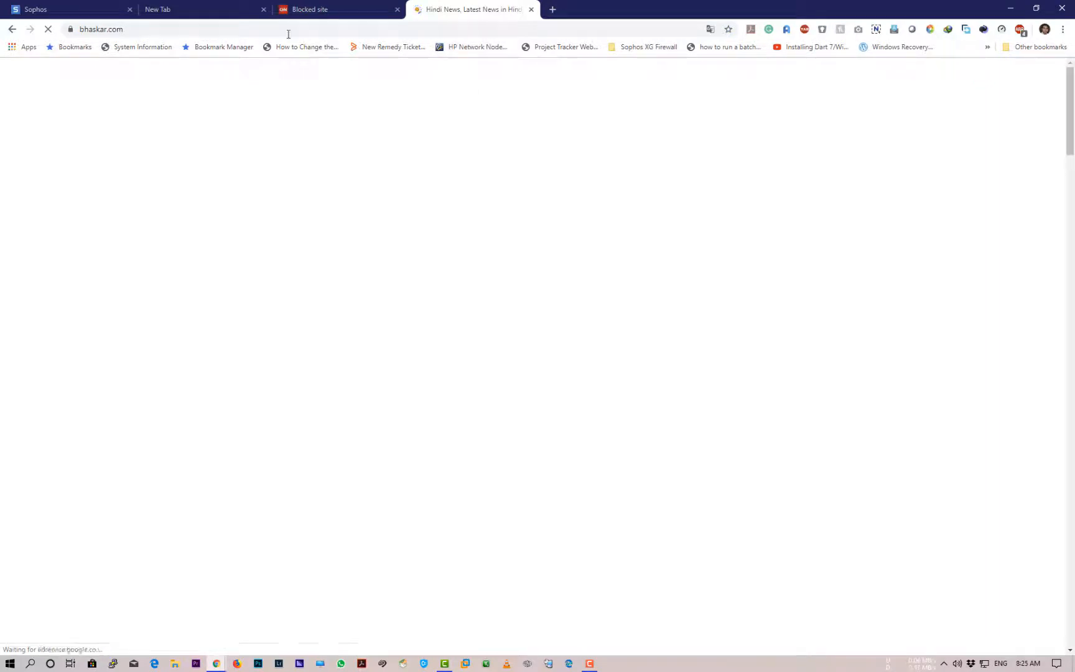
pyautogui.click(263, 30)
pyautogui.hotkey('ctrl', 'c')
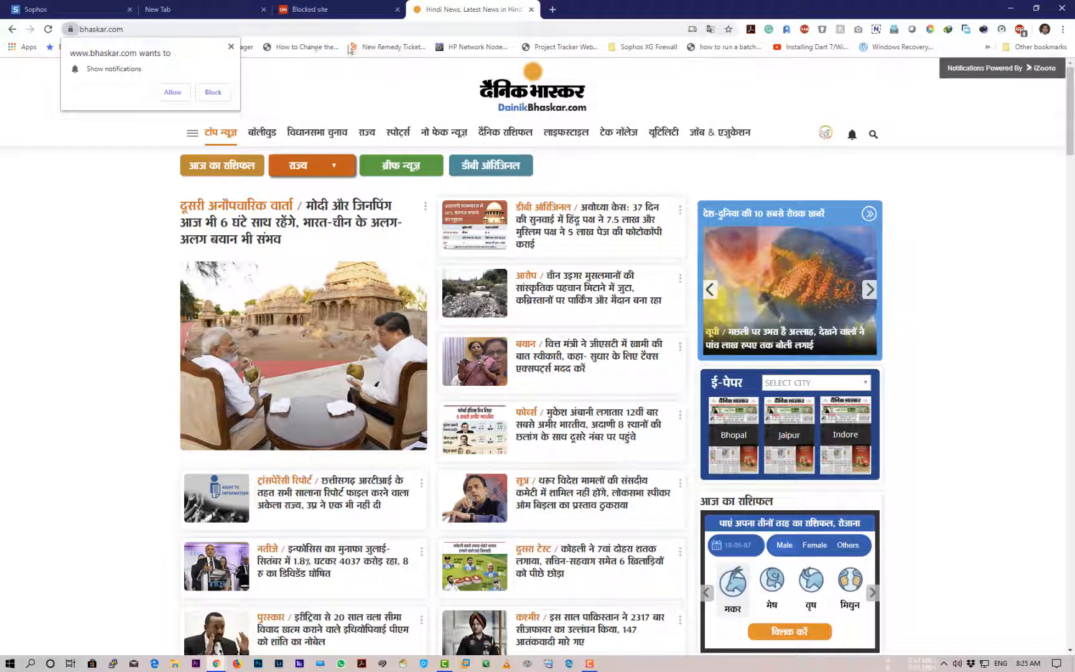
pyautogui.click(73, 12)
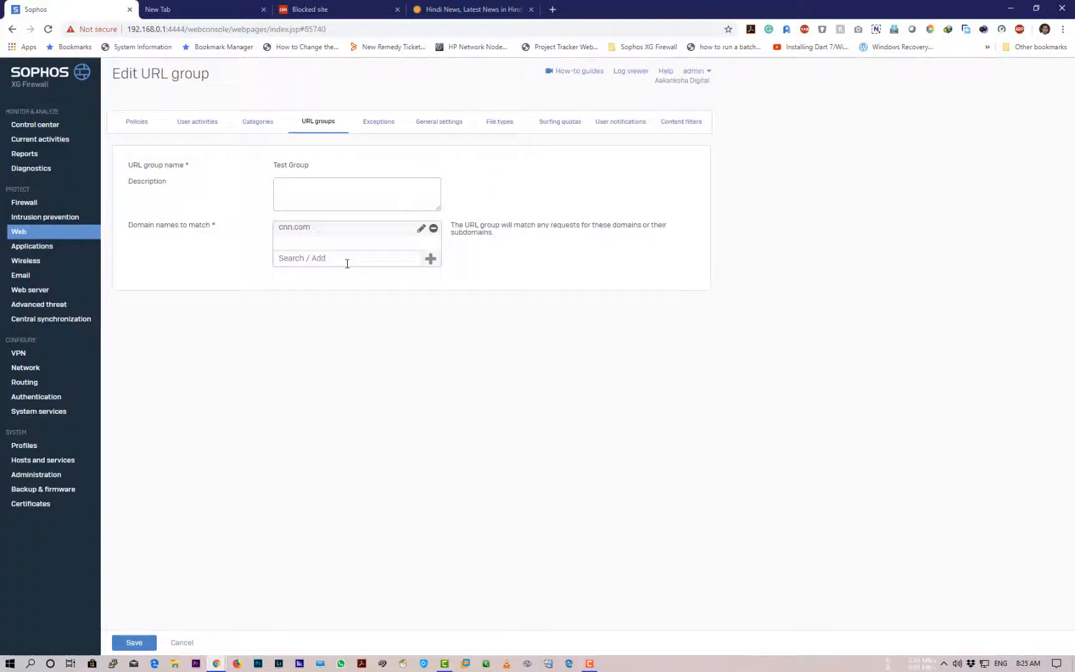
# Paste the bhaskar address, trim it to bhaskar.com, add it to Test Group and save
pyautogui.click(345, 259)
pyautogui.hotkey('ctrl', 'v')
pyautogui.moveTo(326, 257); pyautogui.dragTo(8, 245)
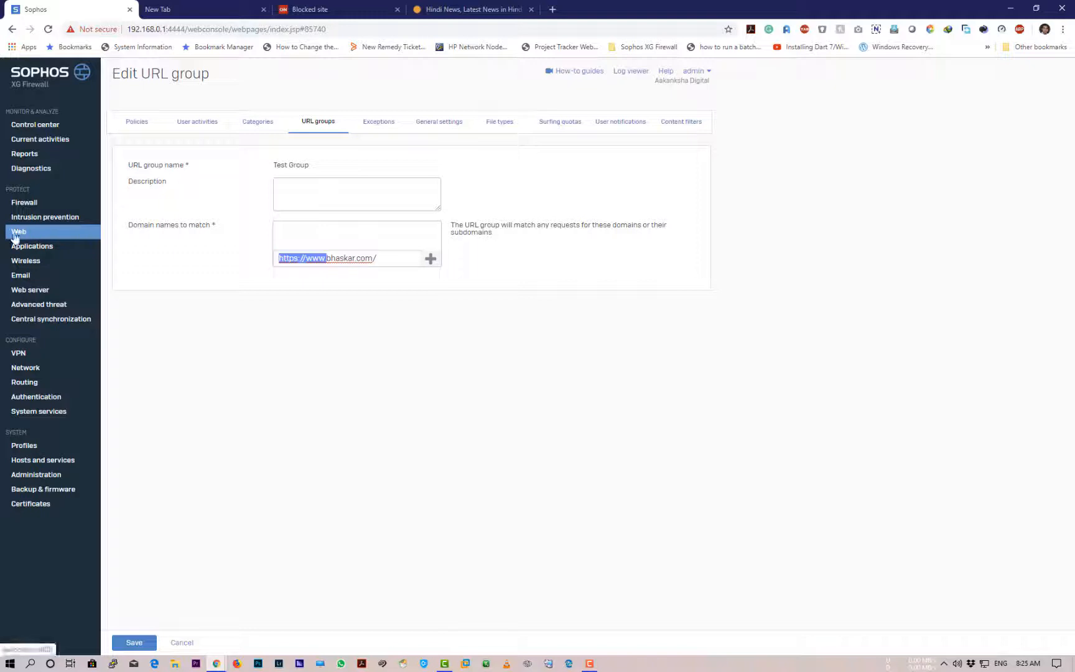
pyautogui.press('BackSpace')
pyautogui.click(361, 262)
pyautogui.press('BackSpace')
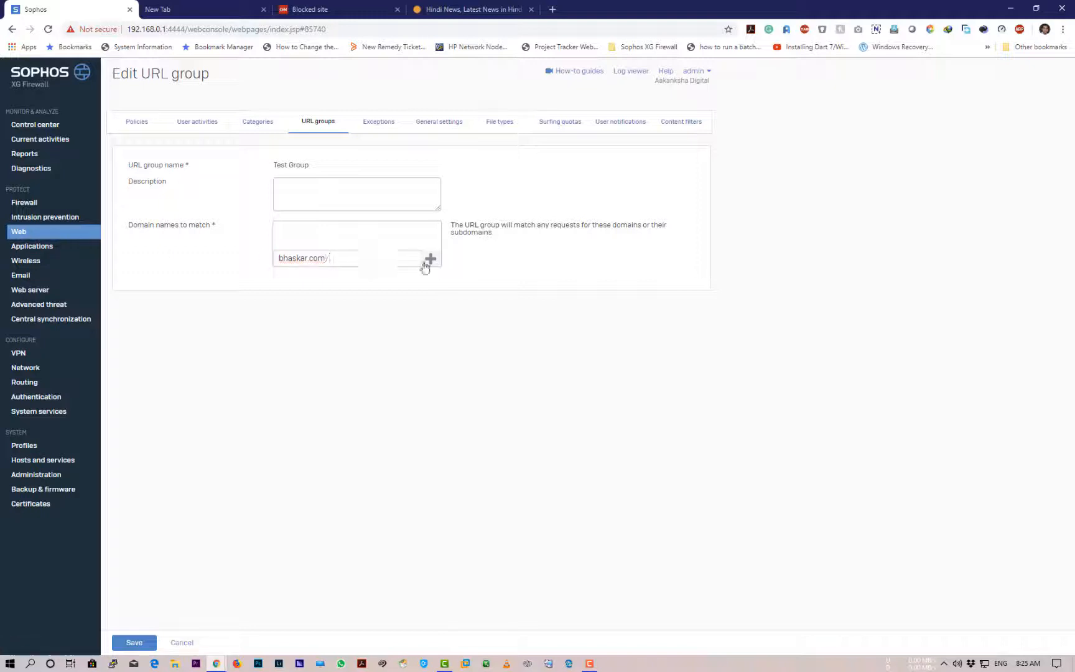
pyautogui.click(431, 259)
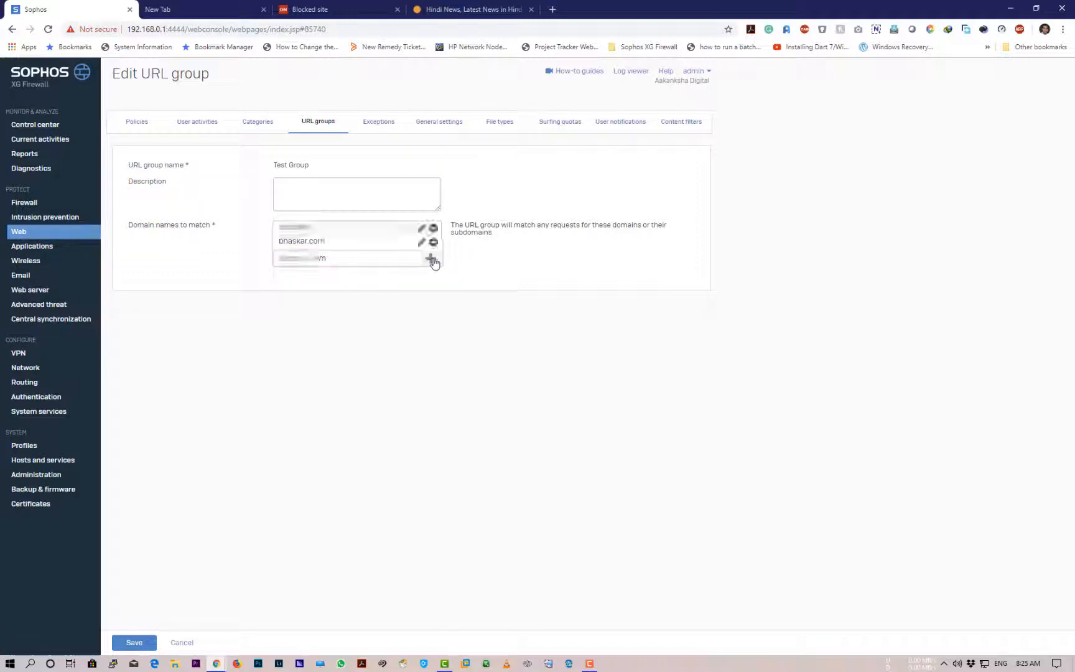
pyautogui.click(149, 644)
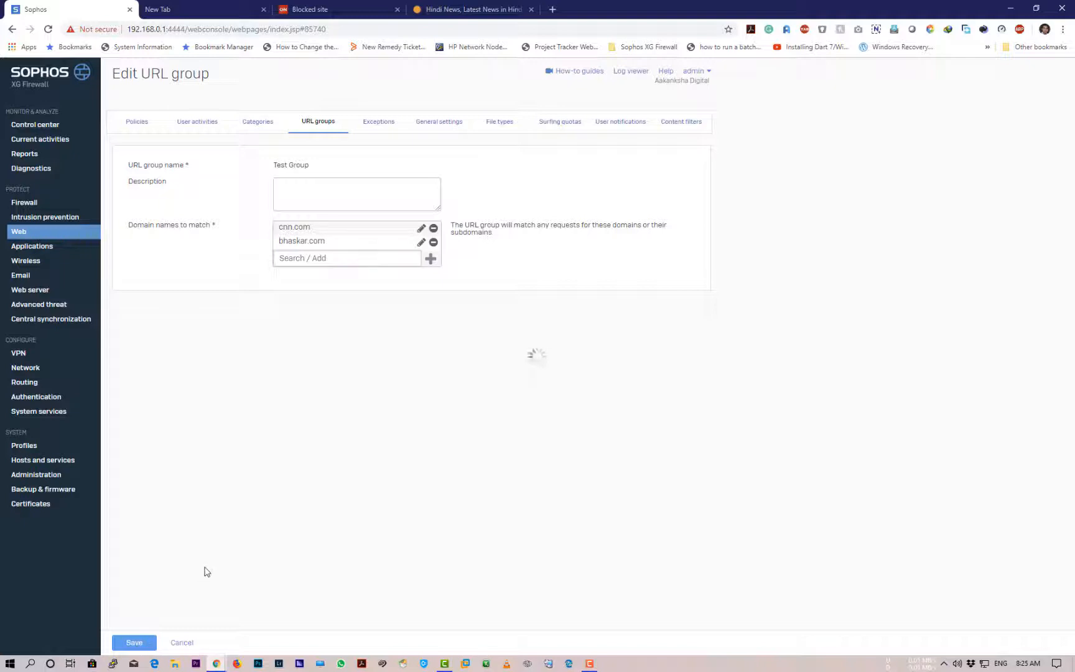
pyautogui.click(433, 13)
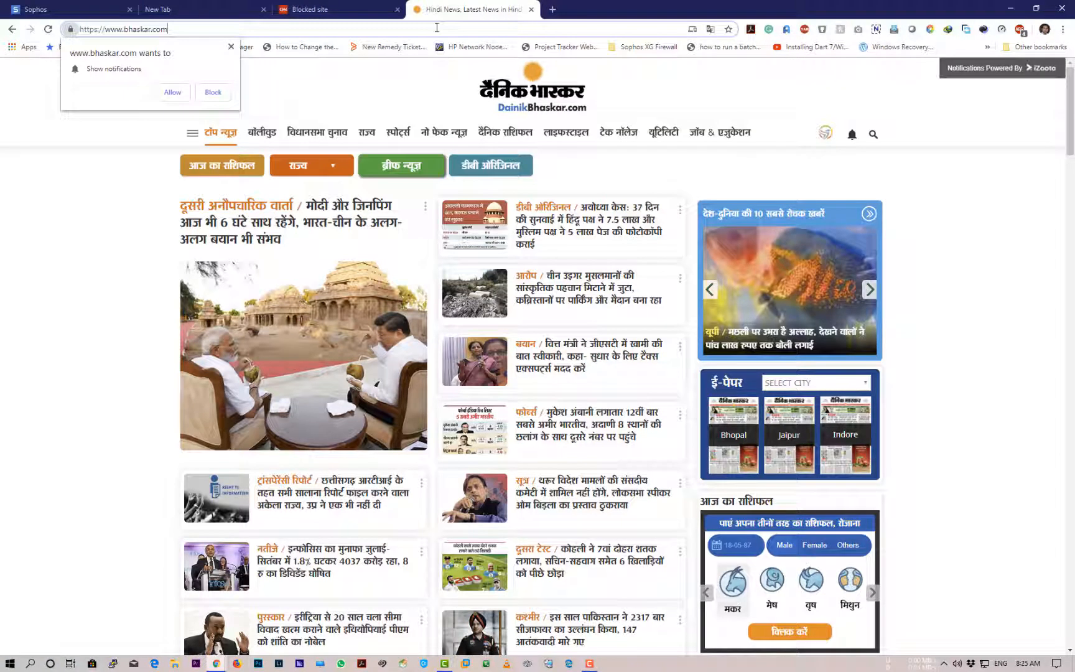
# Reload bhaskar.com to confirm it now shows the Sophos 'Blocked site' page
pyautogui.press('Return')
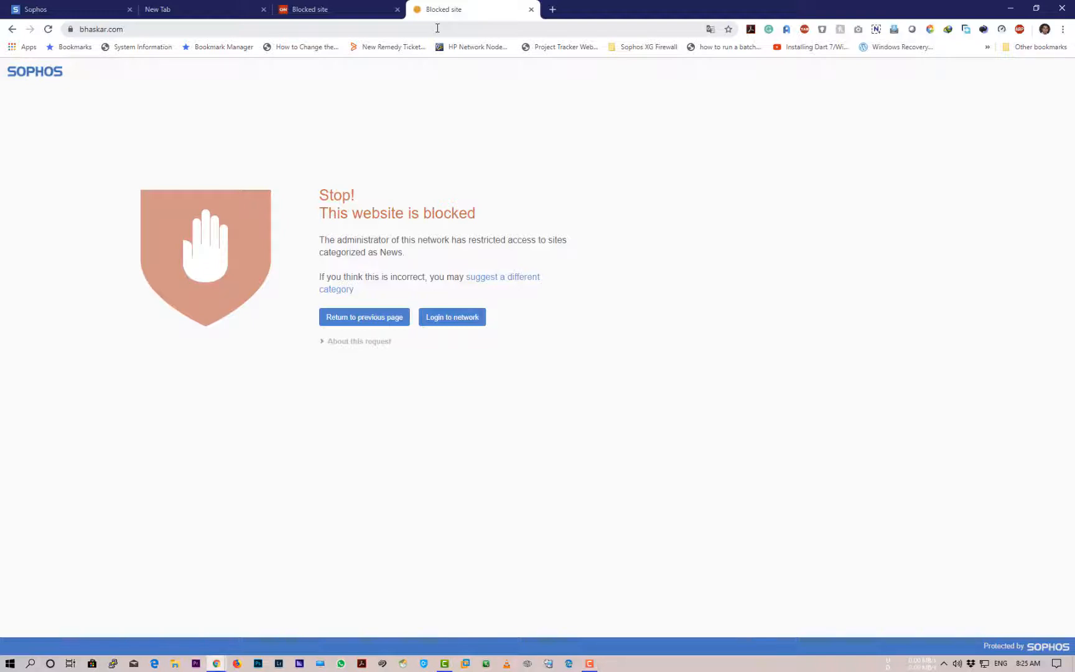
pyautogui.click(84, 12)
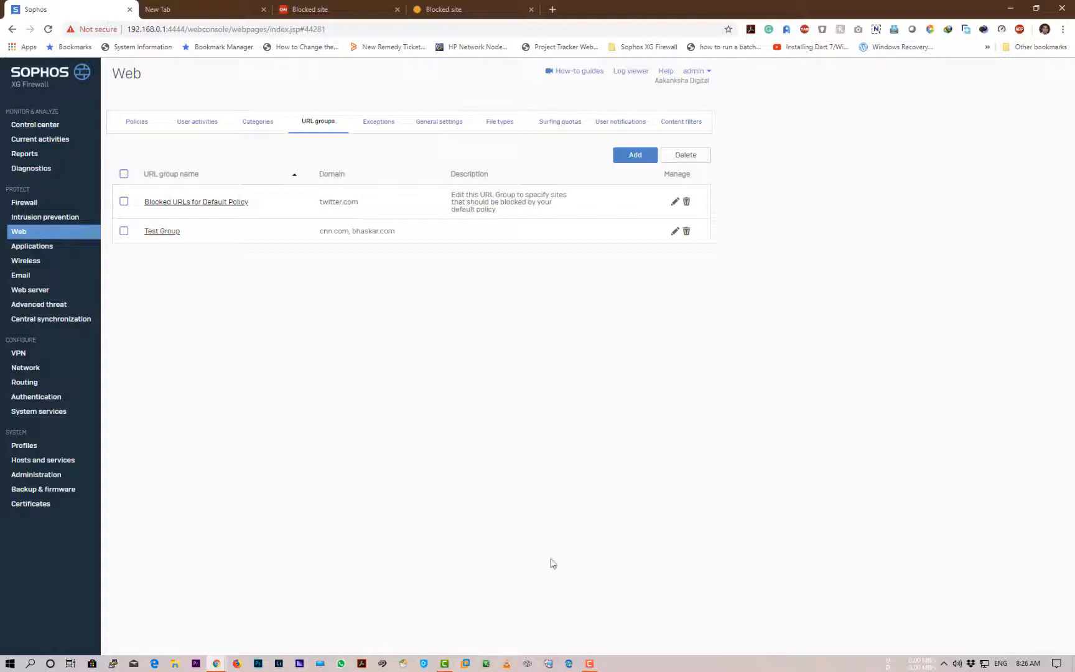
pyautogui.moveTo(591, 663)
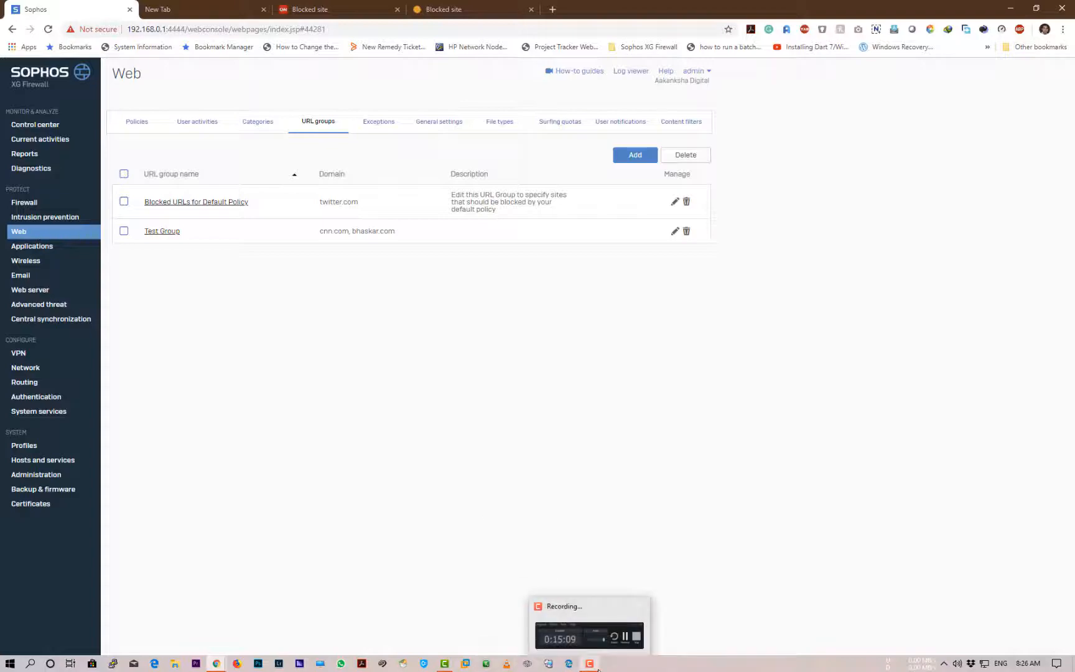